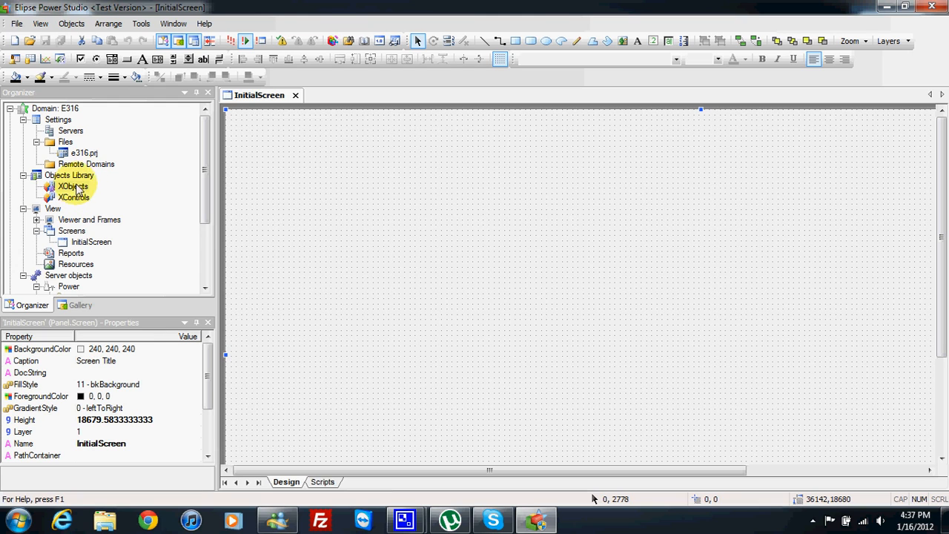
click(67, 176)
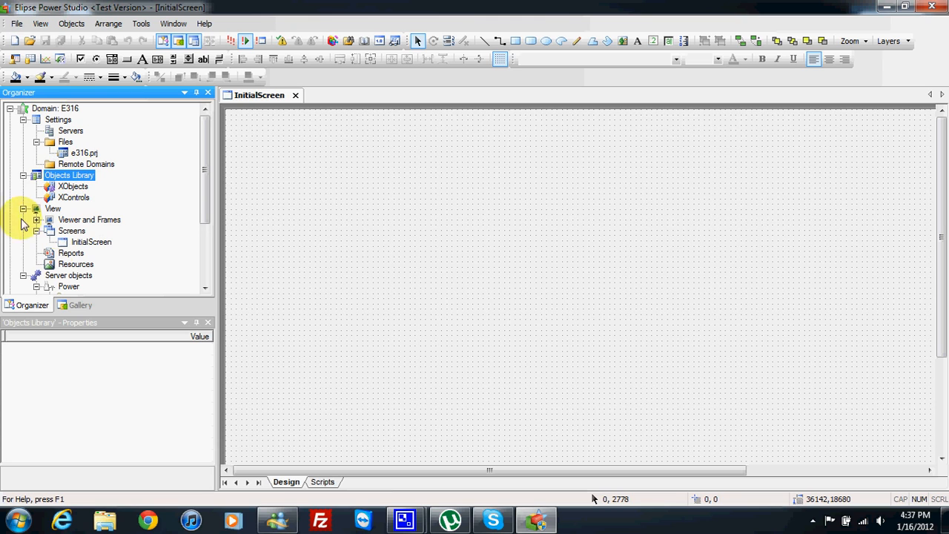
right_click(65, 175)
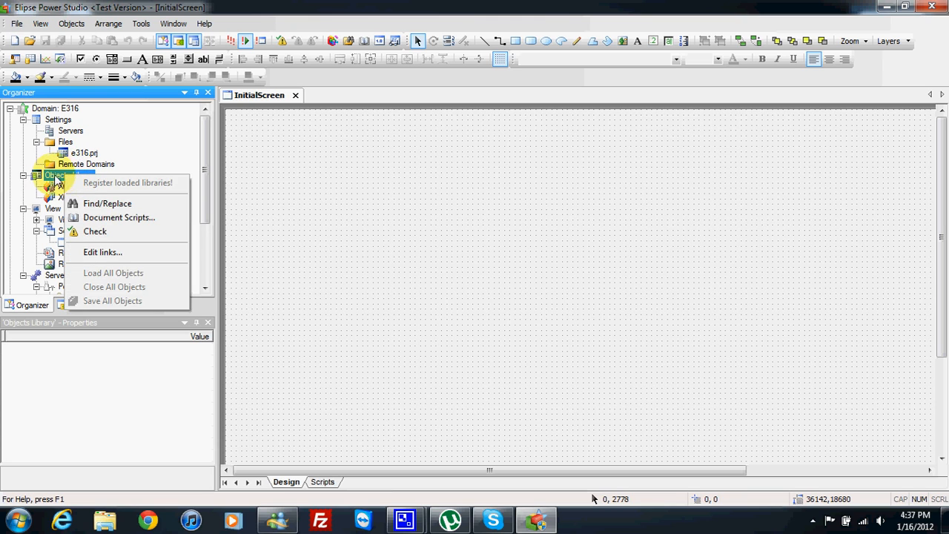
click(52, 178)
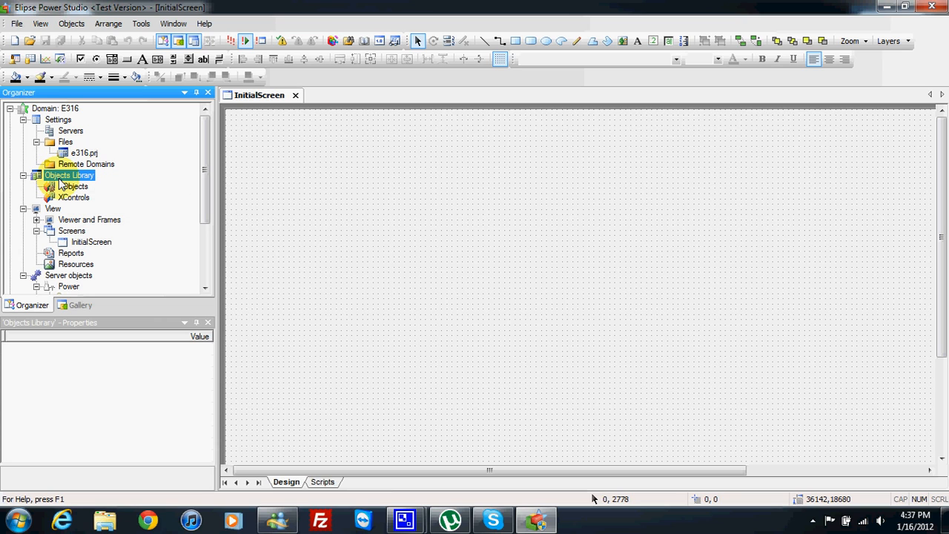
- Insert a new XObject in the objects library, saved in a new E3 library file named WaterPump
click(73, 186)
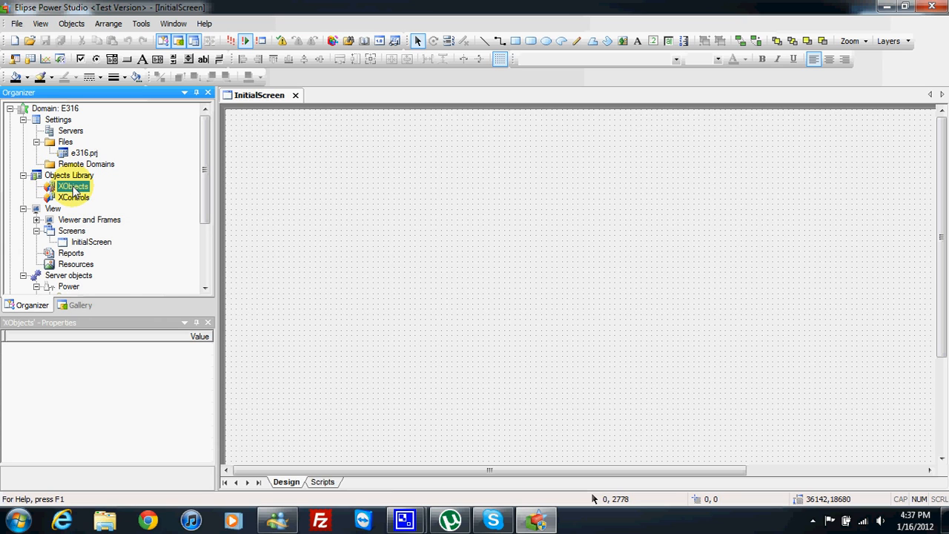
right_click(73, 188)
mouse_move(148, 194)
click(222, 197)
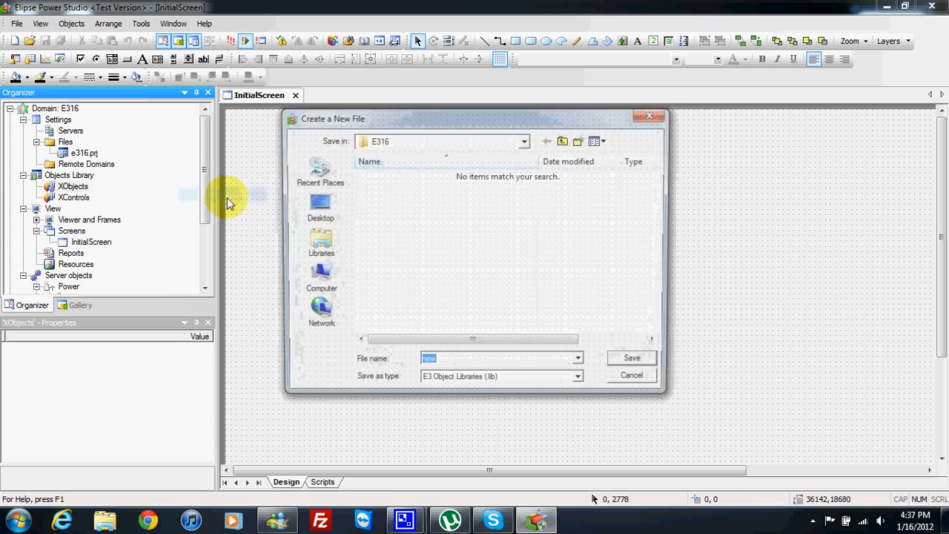
text(WaterPump)
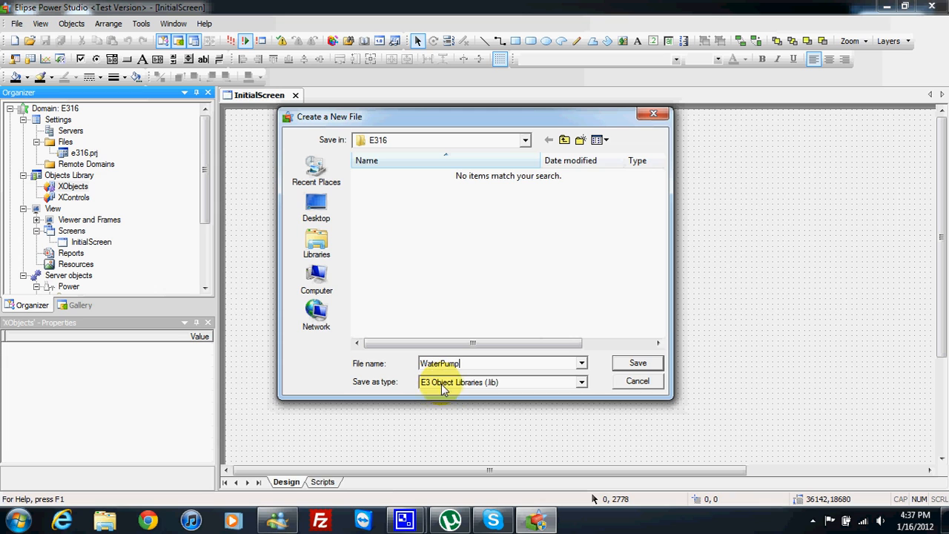
click(635, 363)
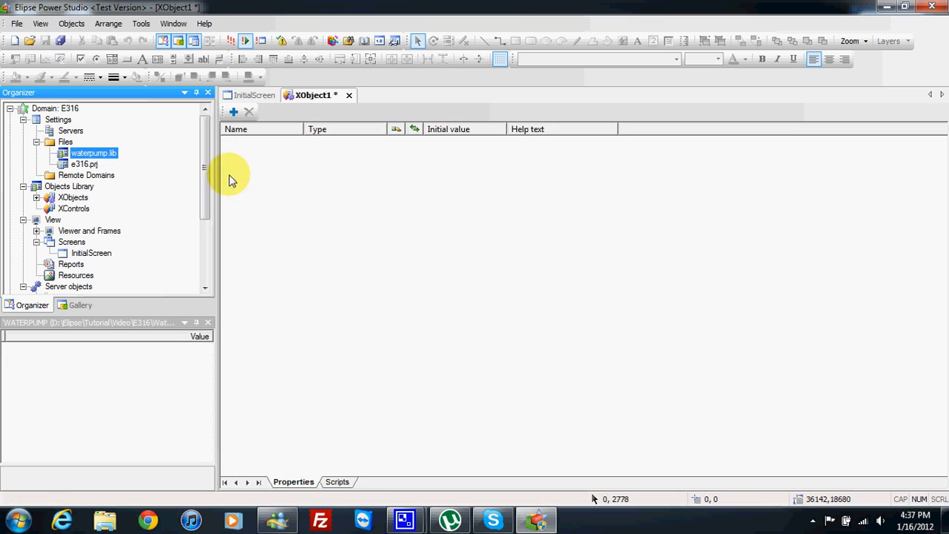
- Rename the new XObject as WaterPump and save all projects
click(36, 197)
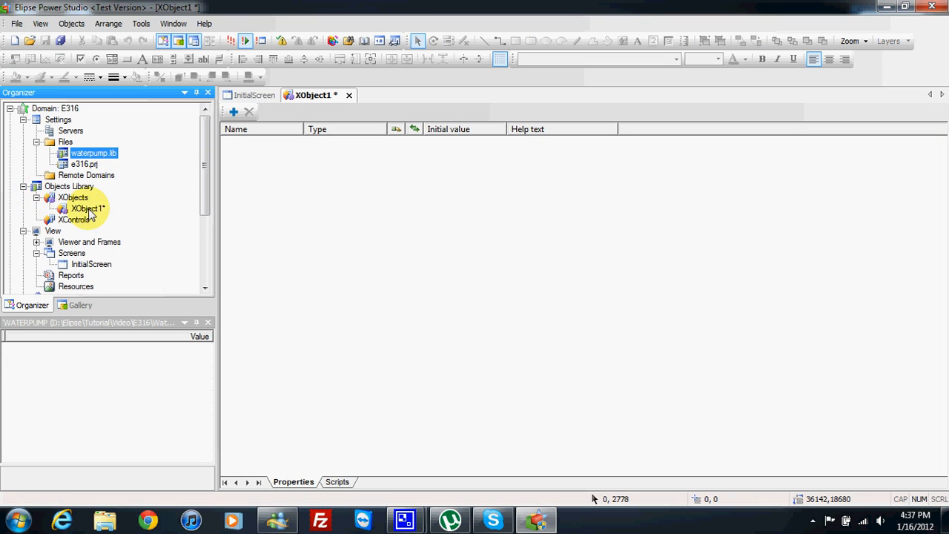
click(86, 208)
click(86, 208)
text(WaterPU)
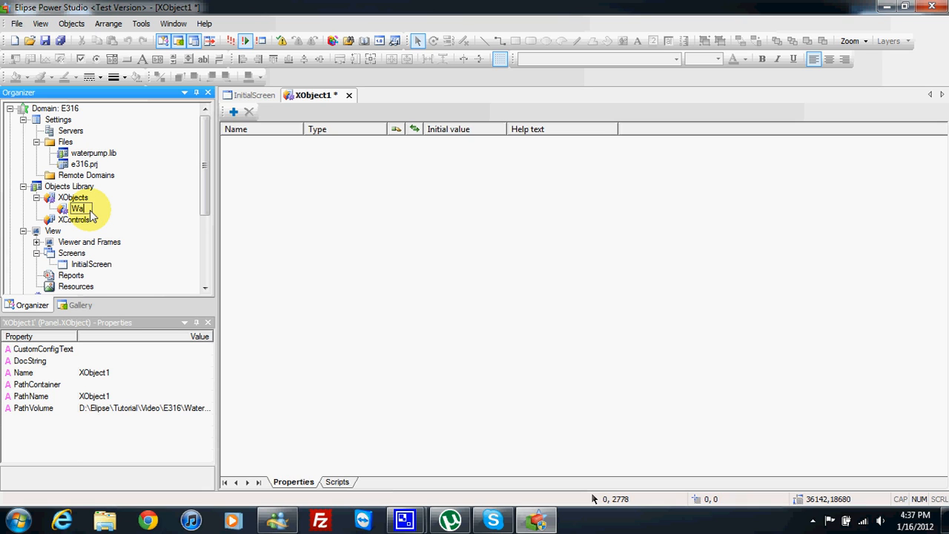
key(BackSpace)
text(ump)
key(Return)
click(61, 41)
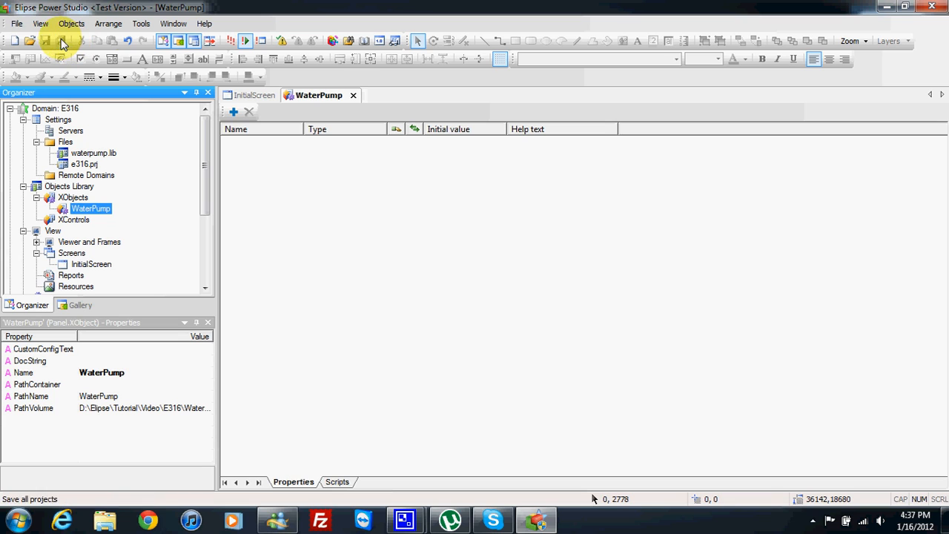
- Add five new properties to the WaterPump XObject
click(338, 483)
click(310, 483)
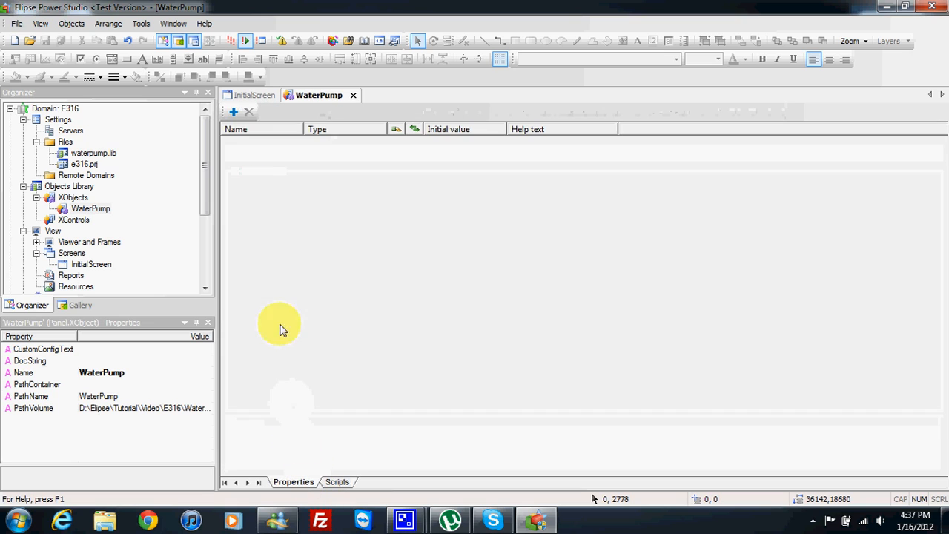
click(234, 113)
click(234, 113)
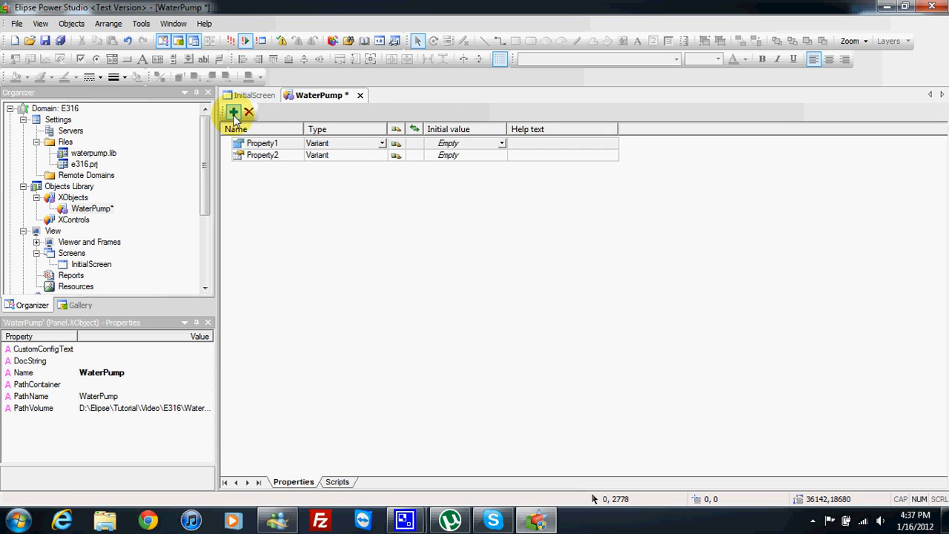
click(233, 113)
click(234, 113)
click(234, 113)
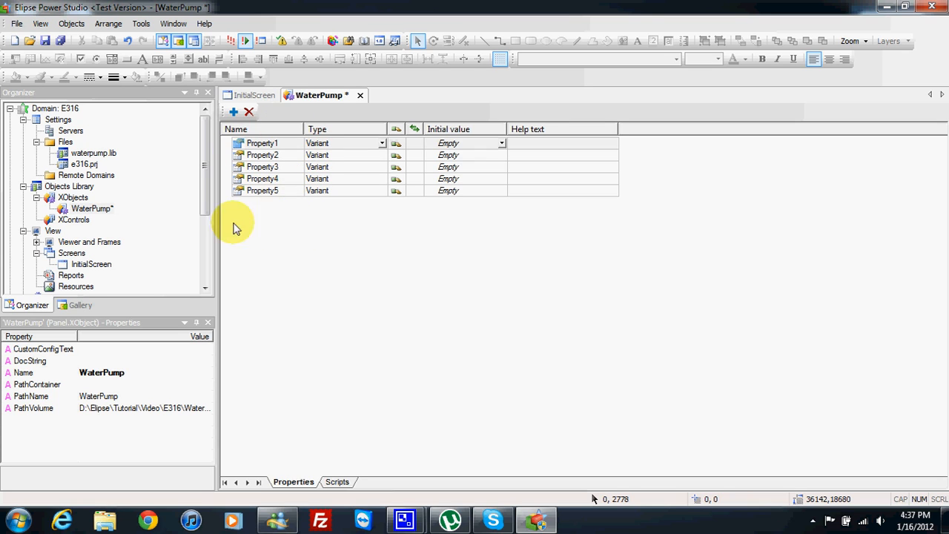
- Rename the first property as PumpName and the second as Location
click(264, 144)
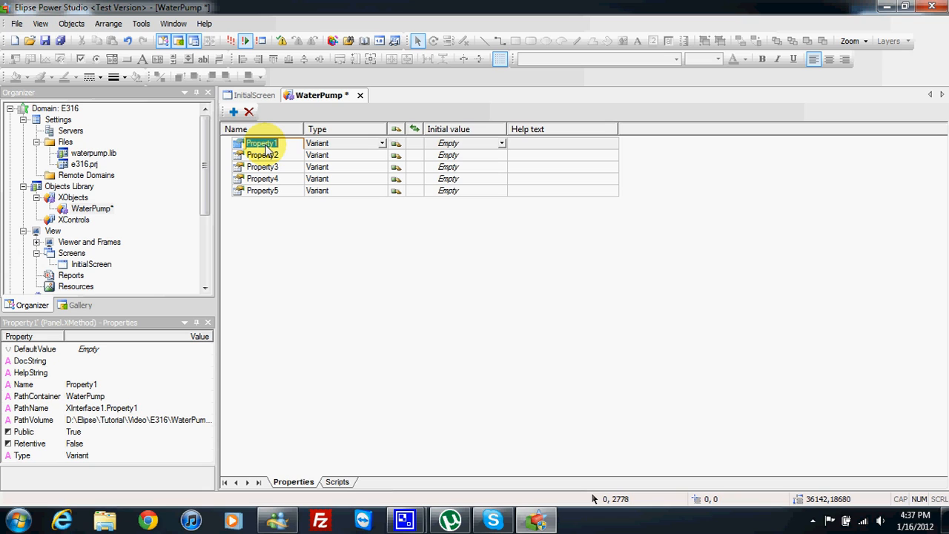
text(PumpName)
key(Return)
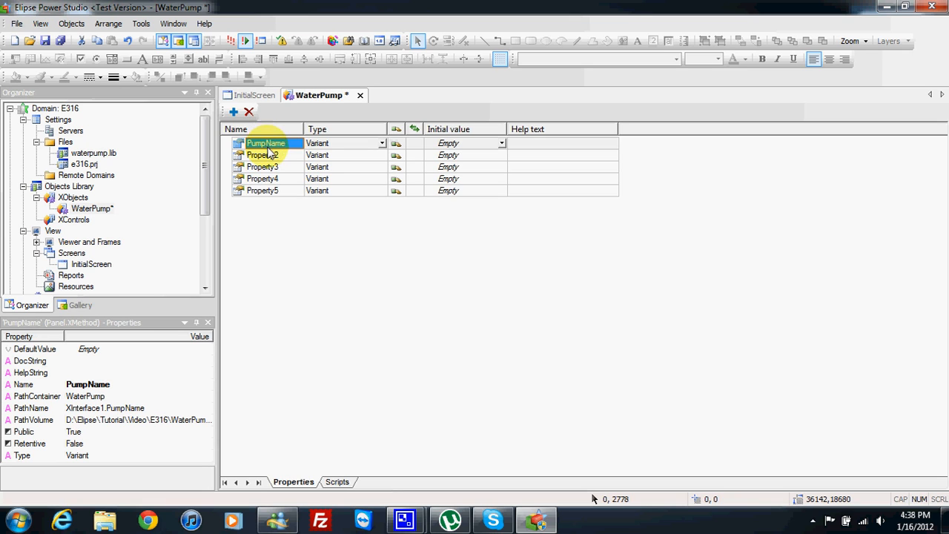
click(269, 156)
text(Location)
key(Return)
- Rename the third property as WaterLevel and the fourth as Motor, and delete the unused fifth property
click(270, 168)
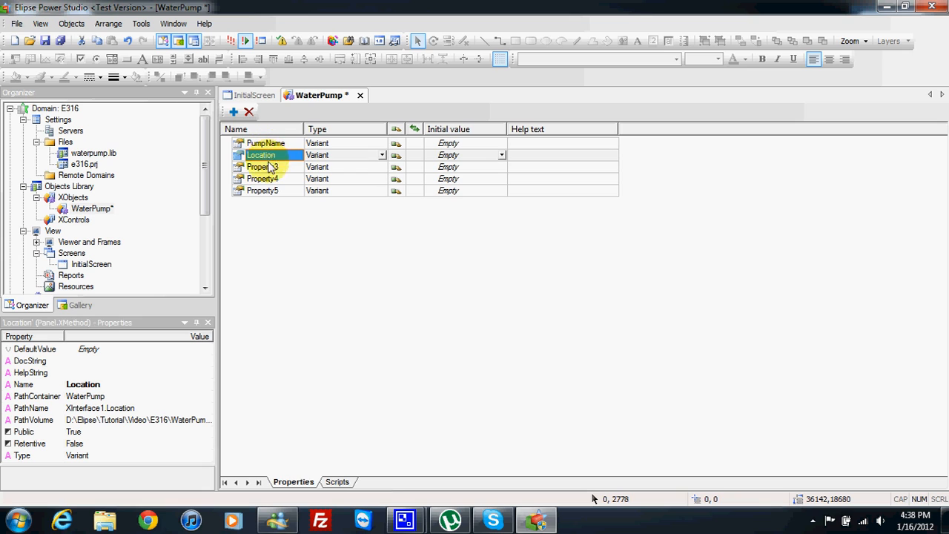
text(WaterLevel)
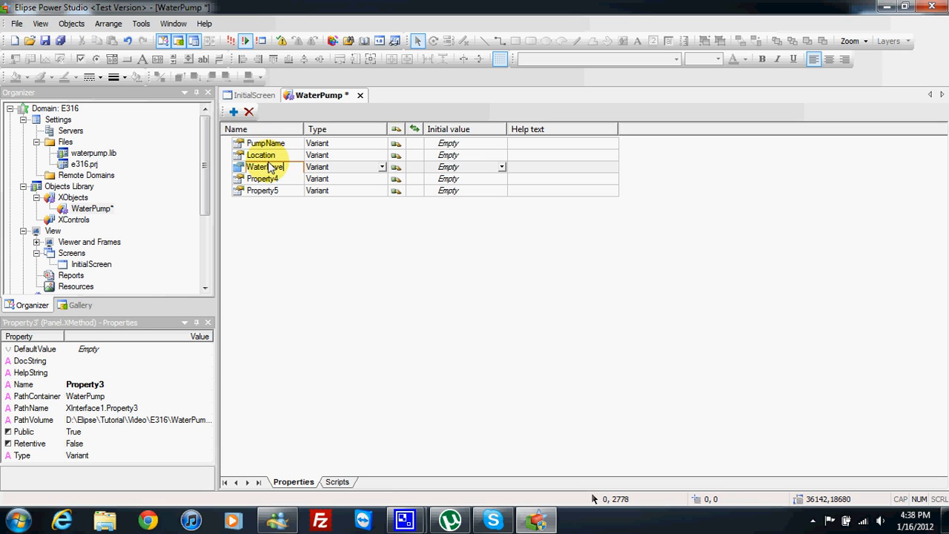
key(Return)
click(271, 180)
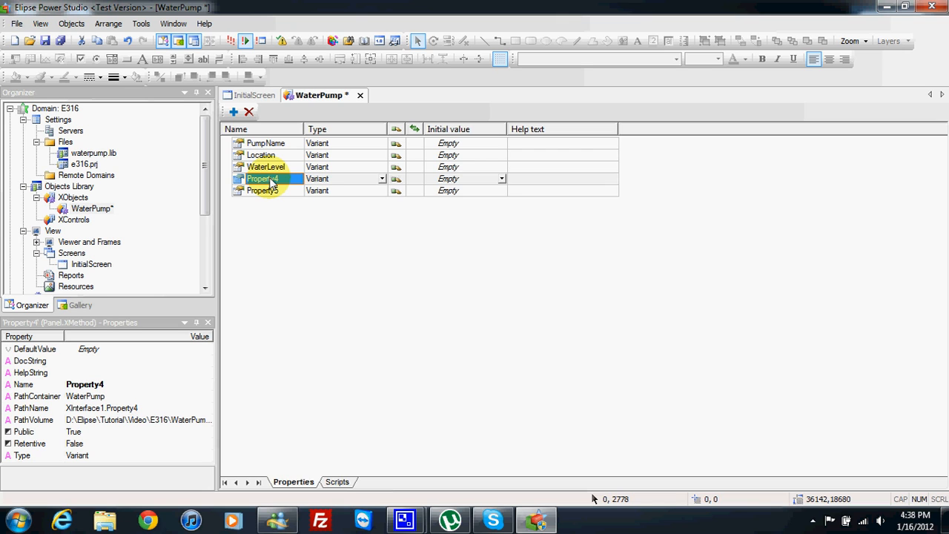
text(Motor)
key(Return)
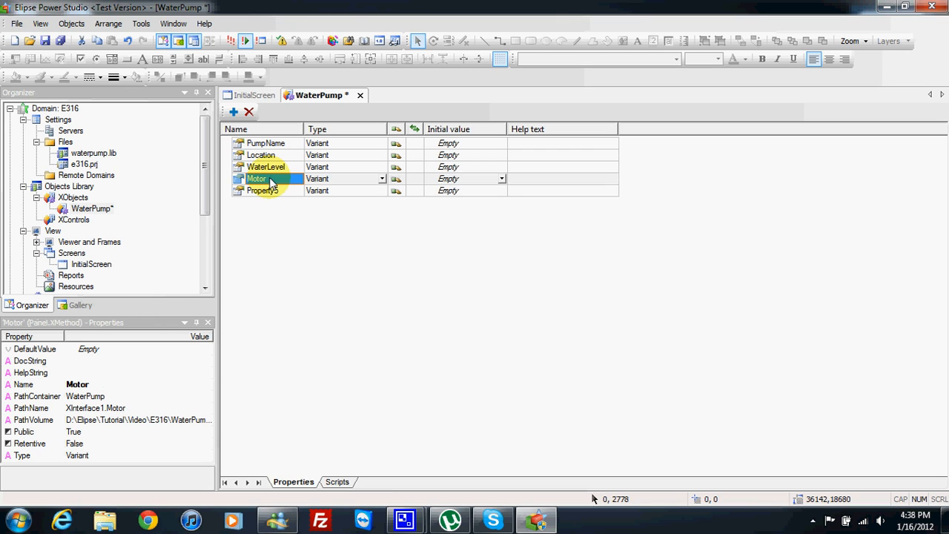
click(263, 191)
click(248, 112)
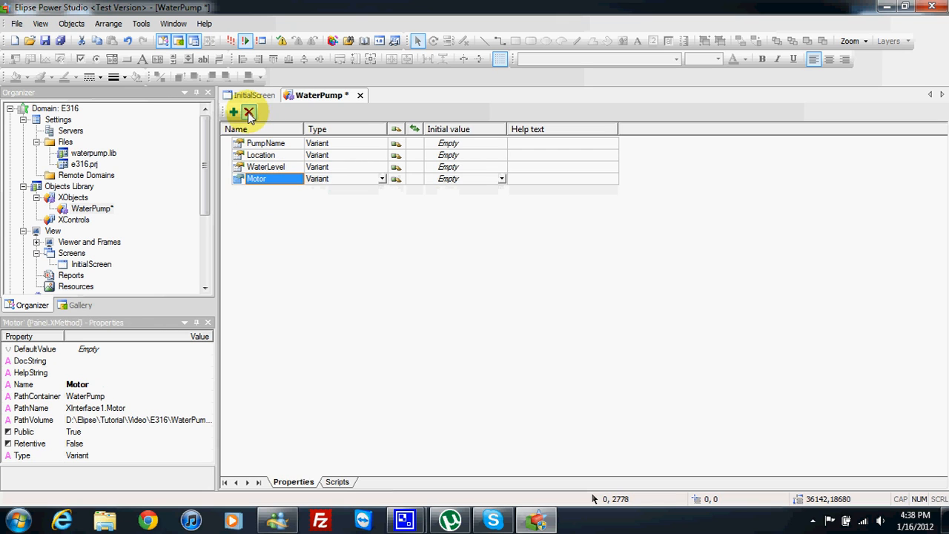
- Set the type of the PumpName and Location properties to String
click(353, 142)
text(String)
key(Return)
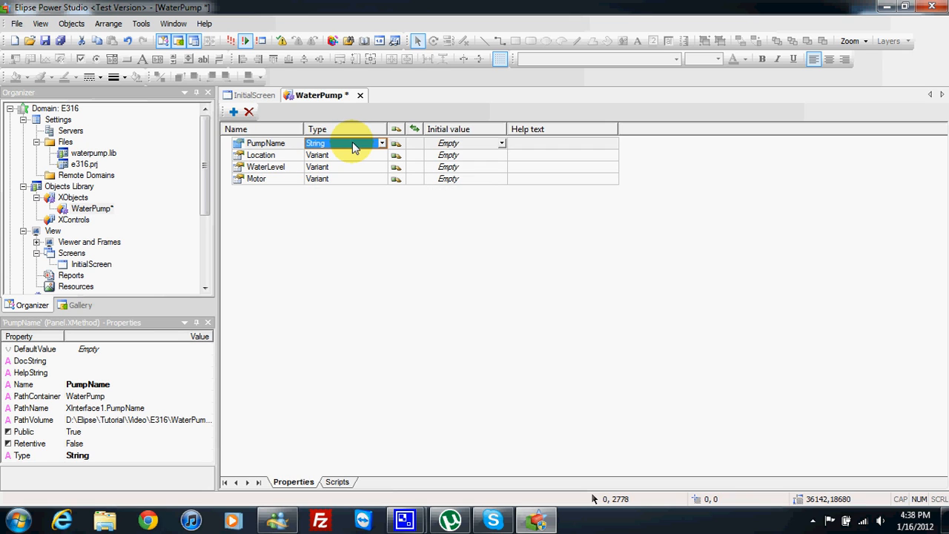
click(351, 154)
text(S)
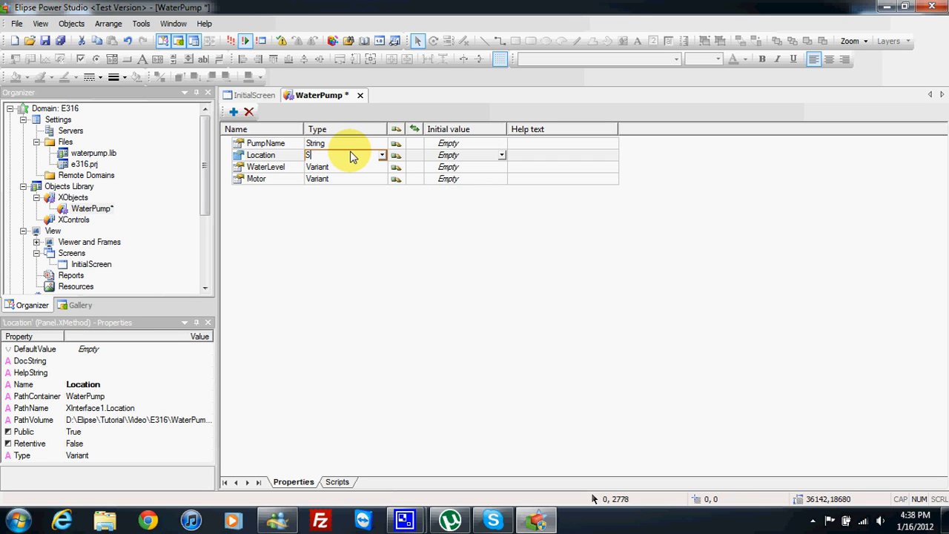
text(tring)
key(Return)
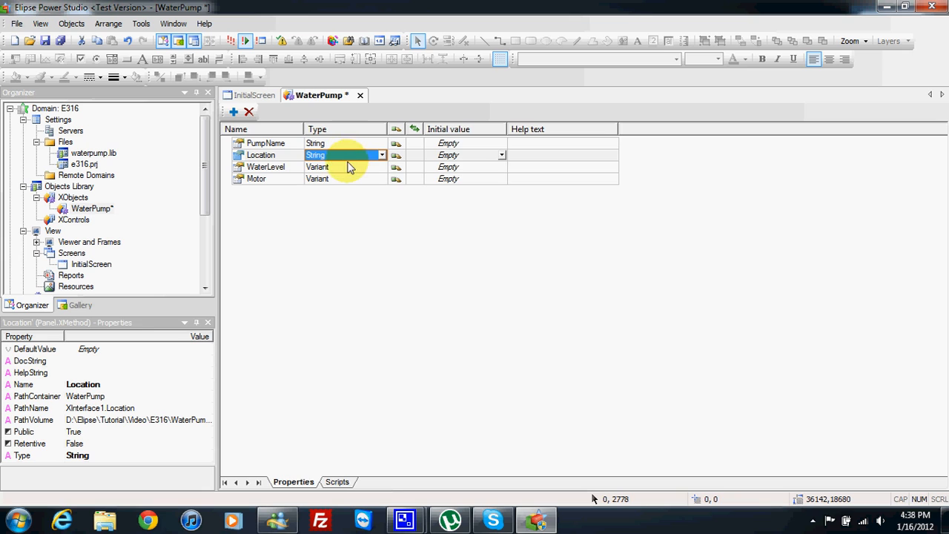
- Set the WaterLevel property's type to Double and Motor's type to Integer, and save all projects
click(348, 167)
text(Doubl)
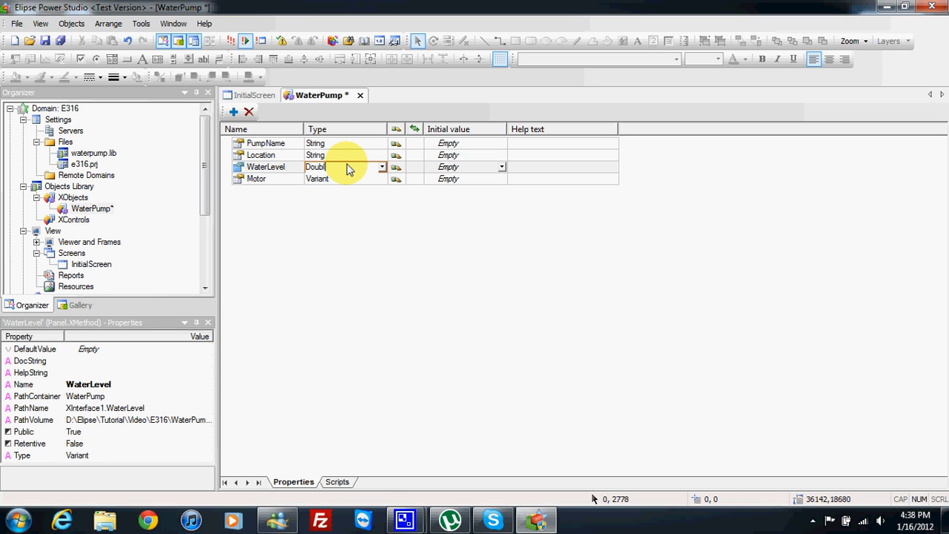
text(e)
click(348, 180)
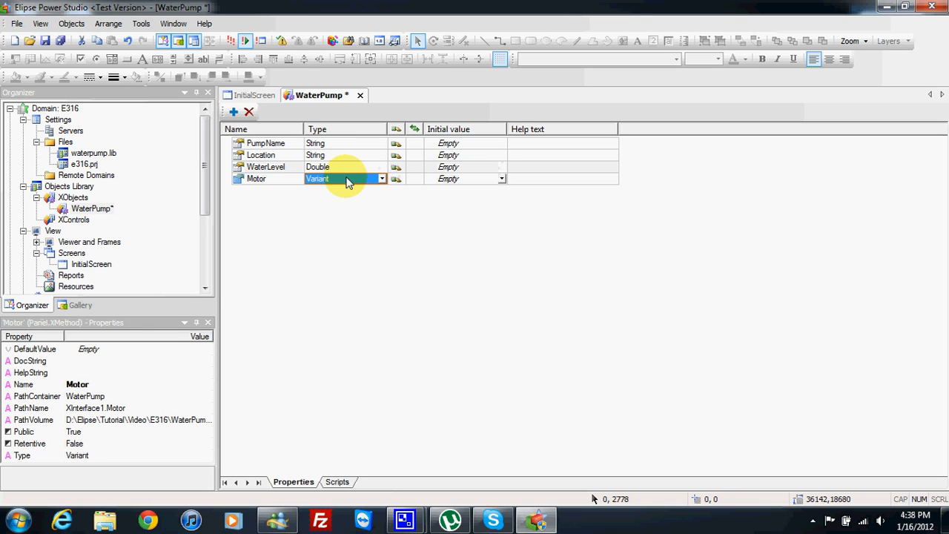
text(Integer)
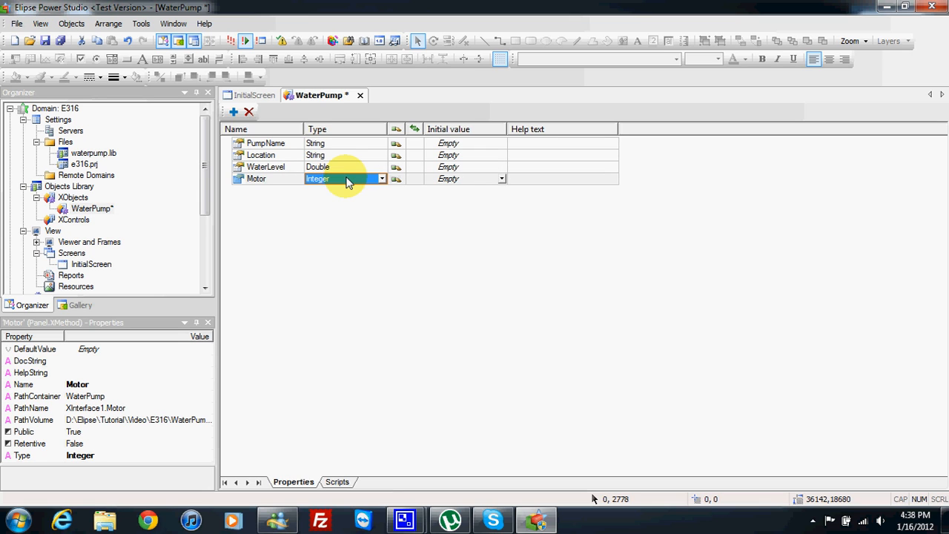
click(60, 40)
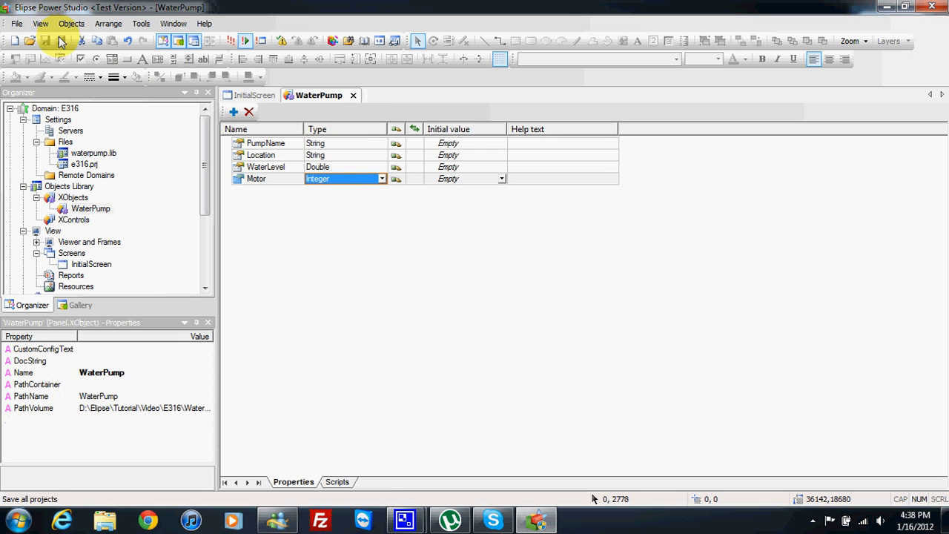
- Set the initial value of PumpName to "Name" and of Location to "Location"
click(499, 141)
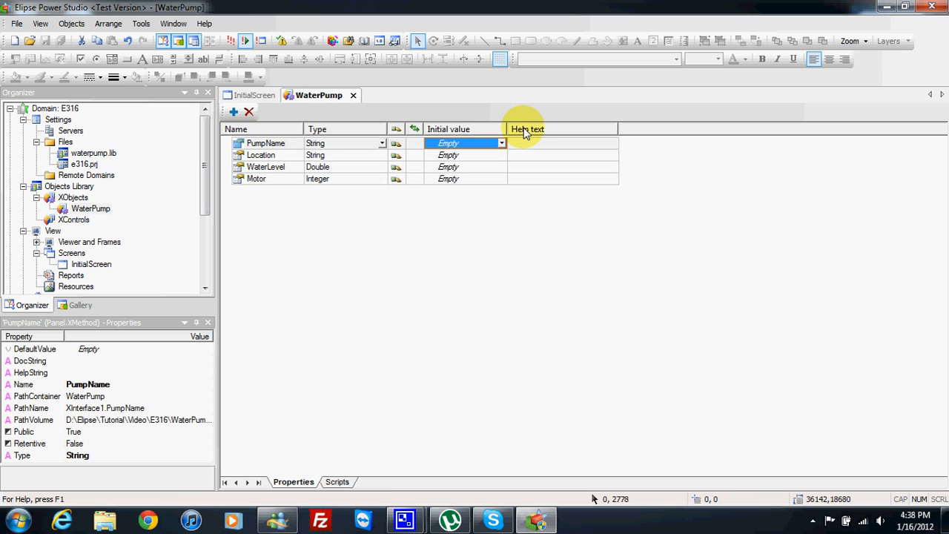
text(Name)
key(Return)
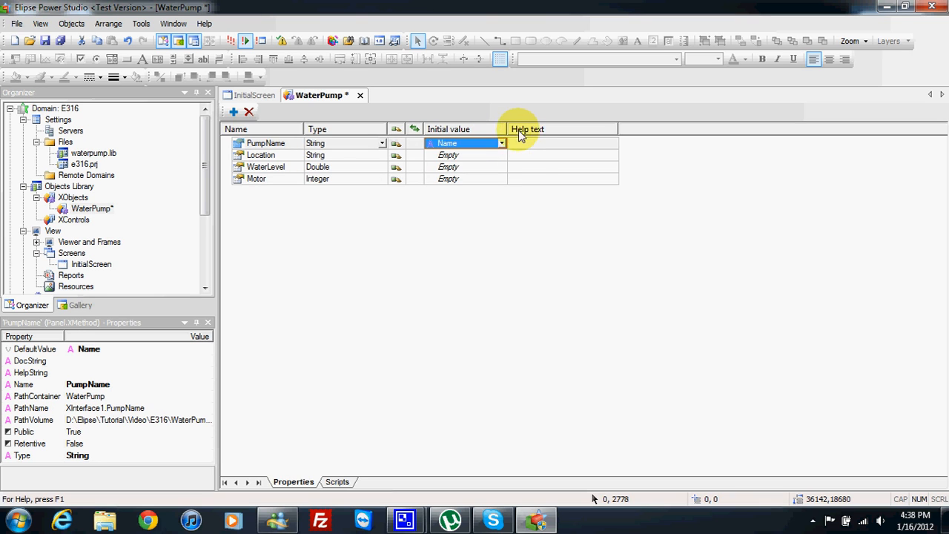
click(501, 156)
text(lo)
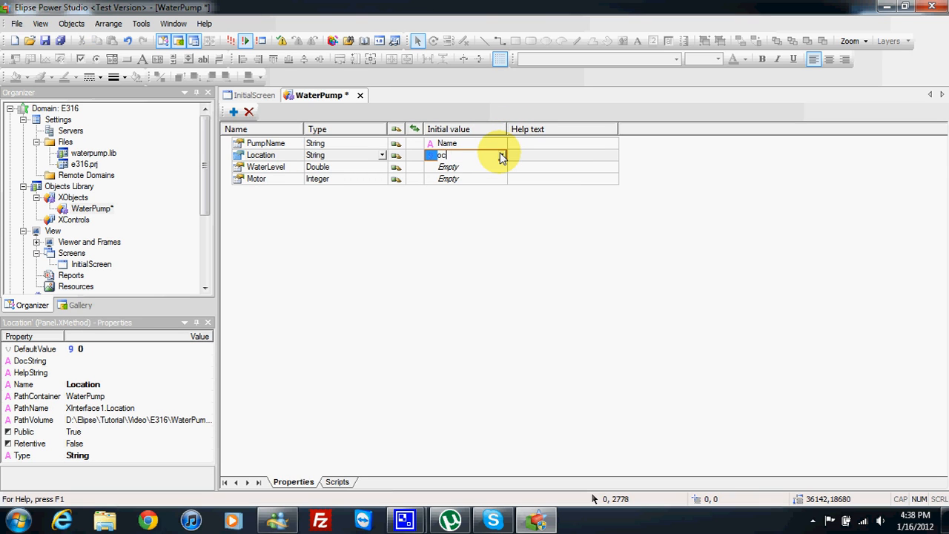
text(cation)
key(Return)
- Set the initial values of WaterLevel and Motor to 0 and save all projects
click(495, 167)
click(496, 169)
click(486, 179)
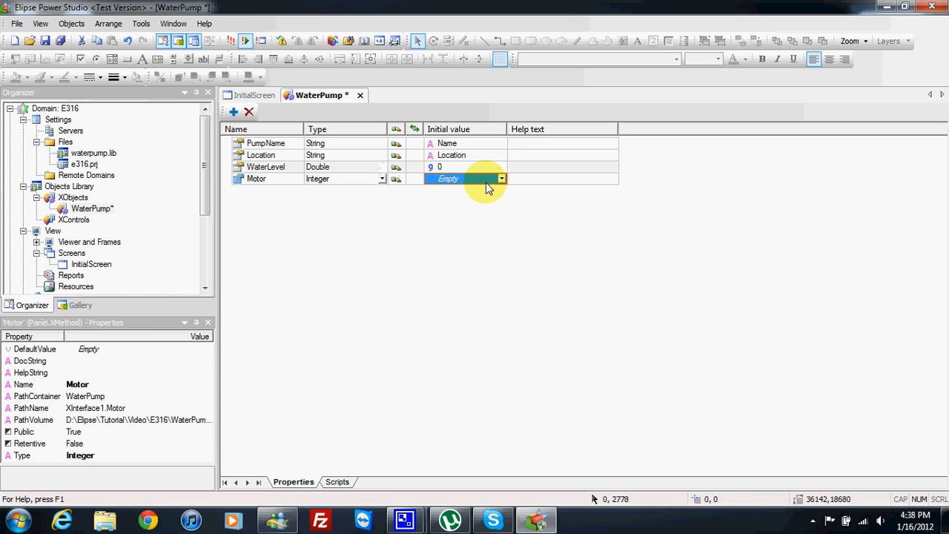
click(486, 182)
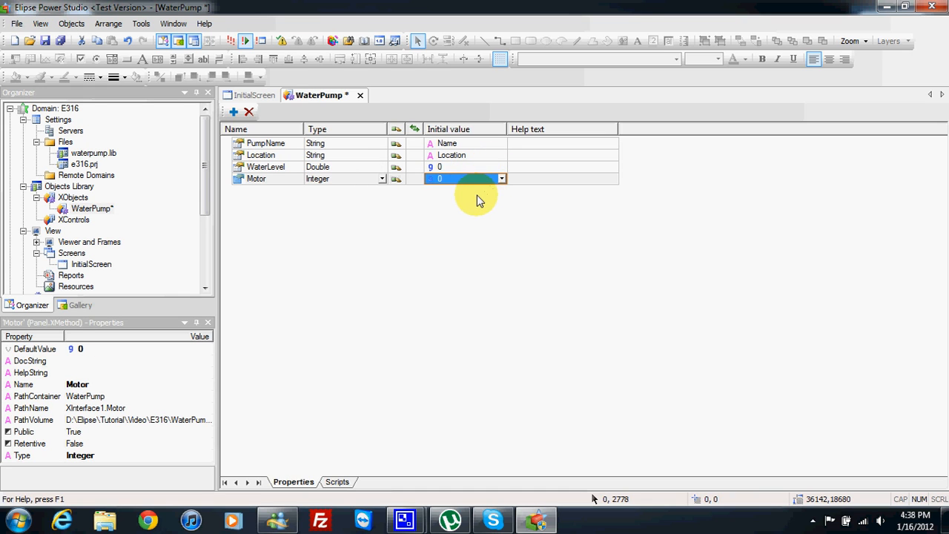
click(60, 41)
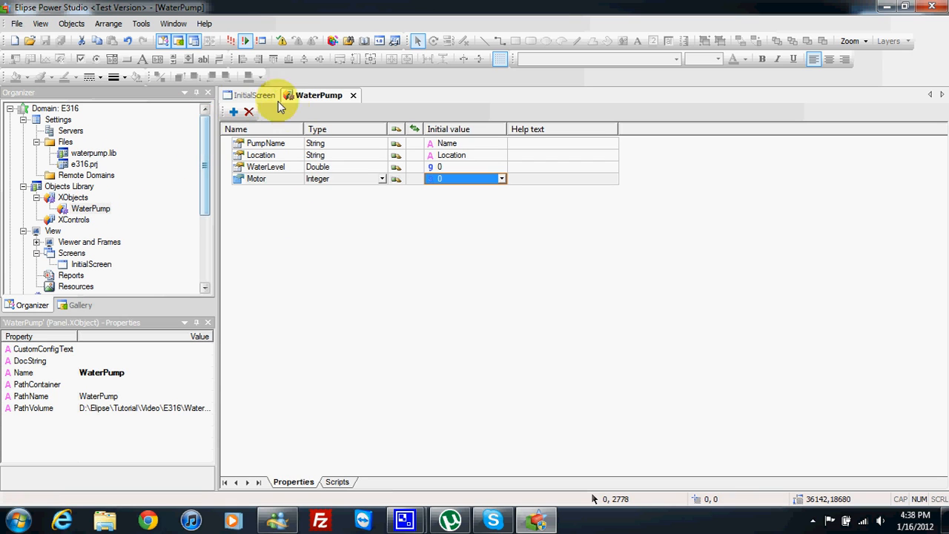
- Insert a Data Server into the WaterPump XObject and expand WaterPump in the project tree
right_click(84, 212)
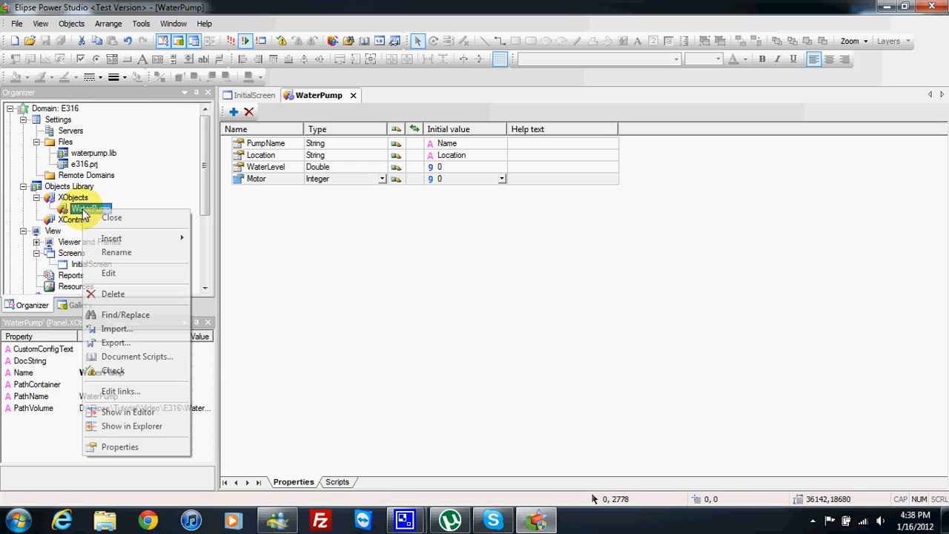
mouse_move(111, 238)
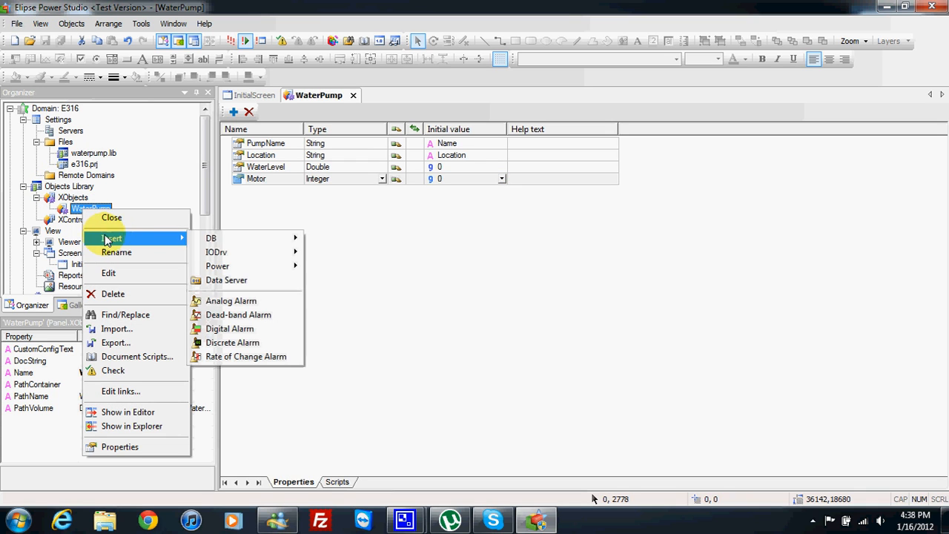
mouse_move(232, 256)
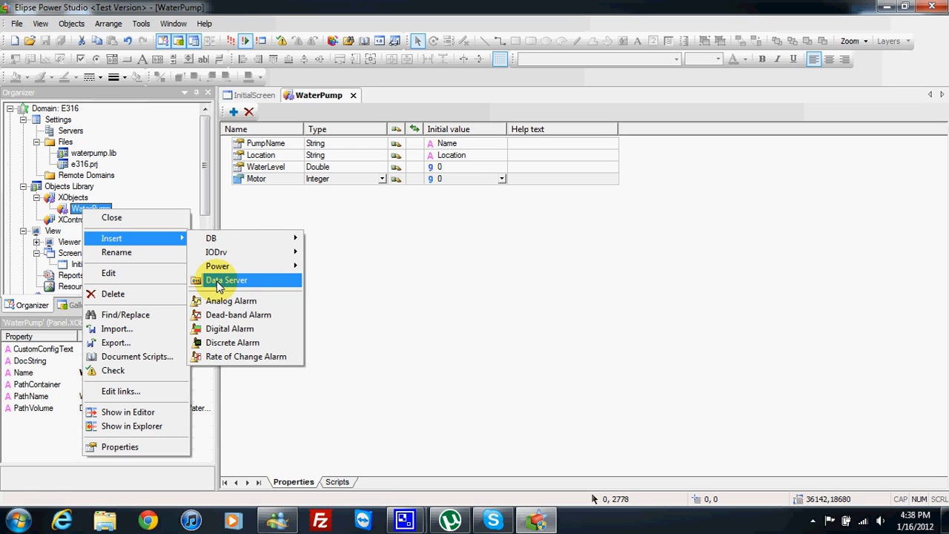
click(217, 282)
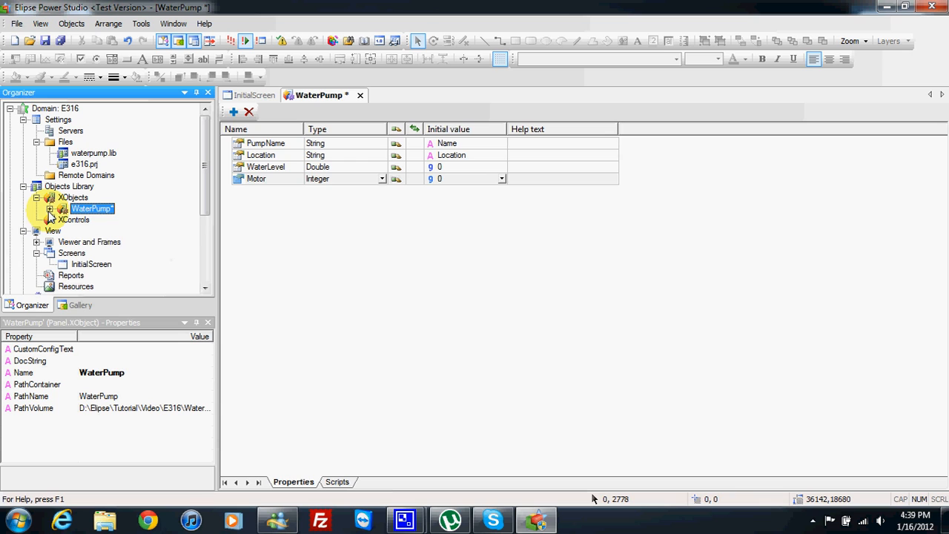
click(49, 209)
drag(208, 191, 208, 201)
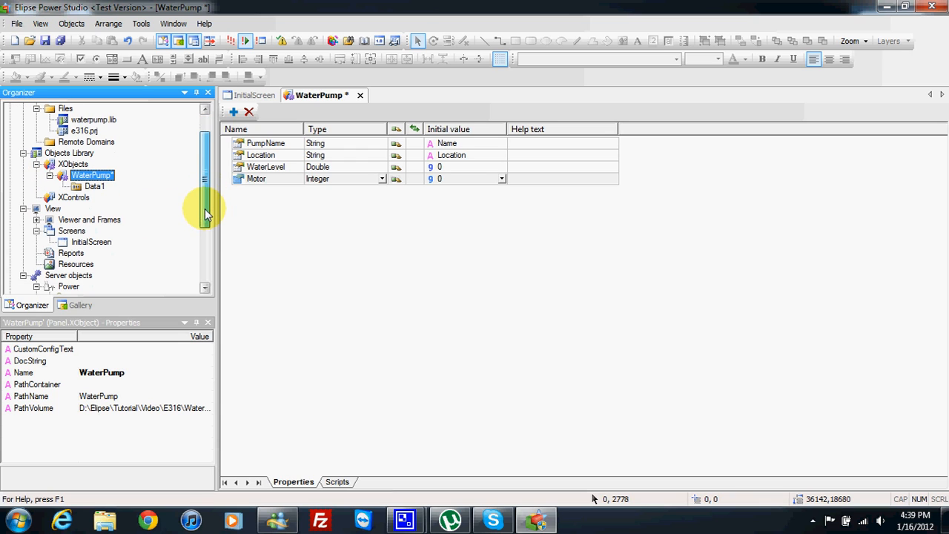
- Insert one Demo Tag named WaterLevel into the Data1 data server
click(93, 187)
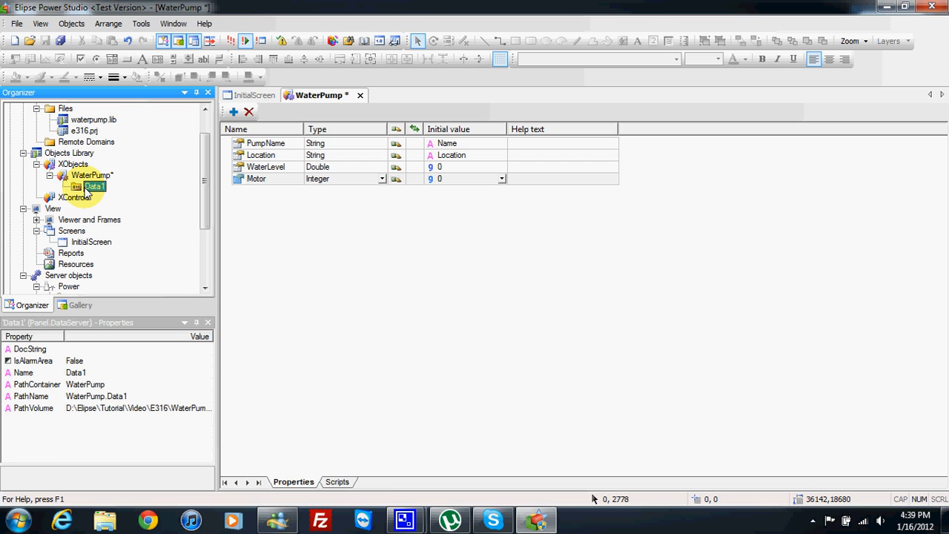
right_click(88, 189)
mouse_move(100, 195)
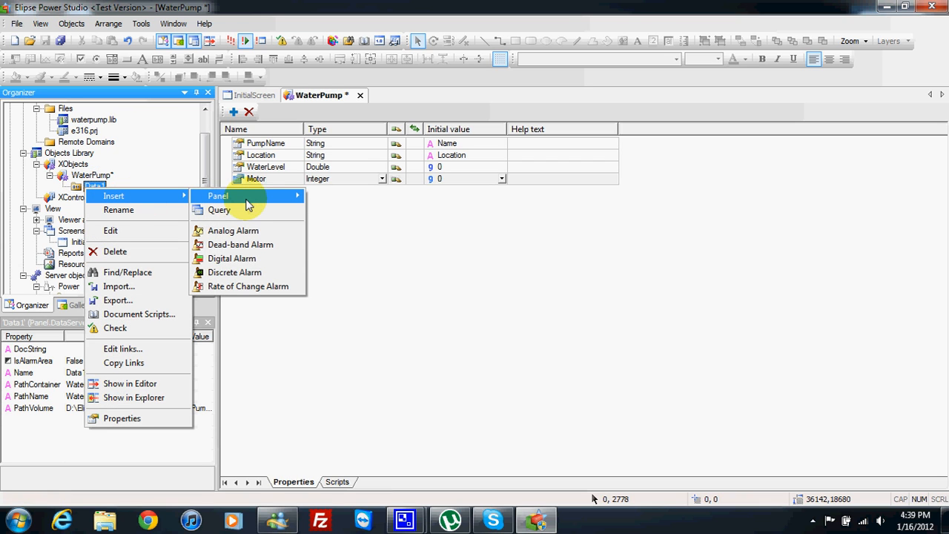
mouse_move(253, 196)
click(337, 224)
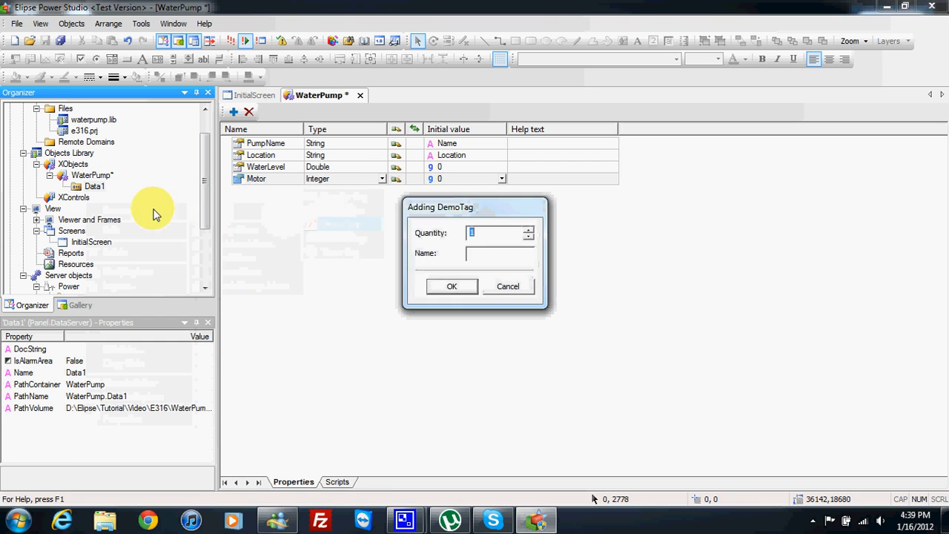
click(473, 257)
text(WaterLevel)
key(Return)
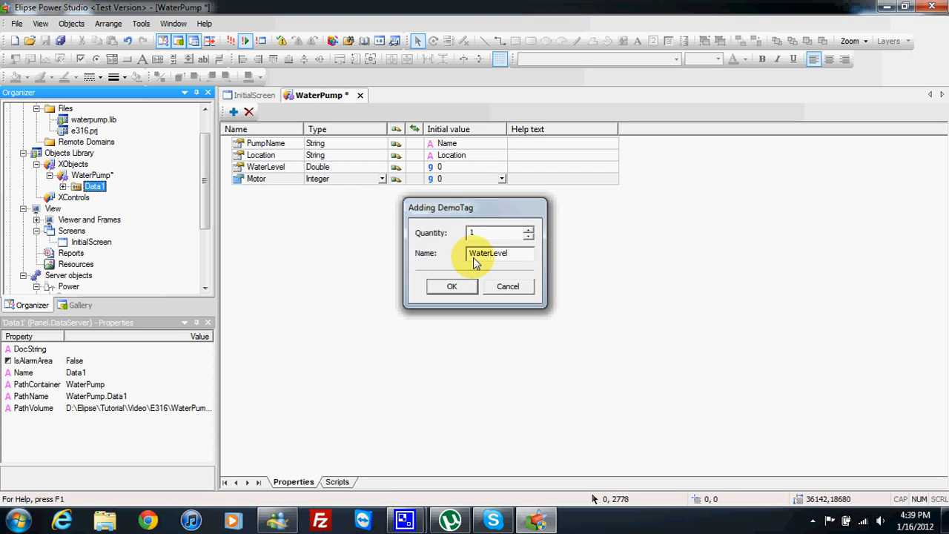
- Insert one Internal Tag named Motor into the Data1 data server and save all projects
click(64, 186)
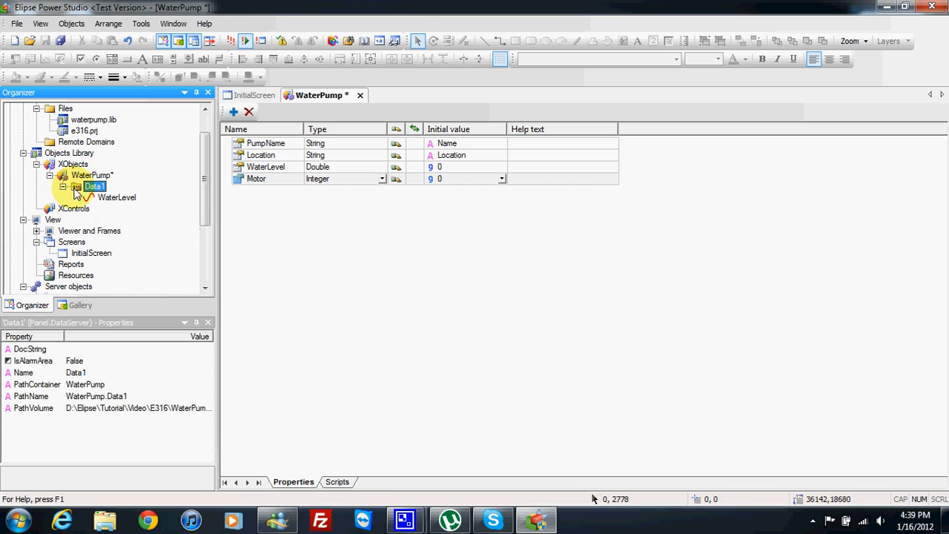
right_click(85, 188)
mouse_move(108, 199)
mouse_move(213, 196)
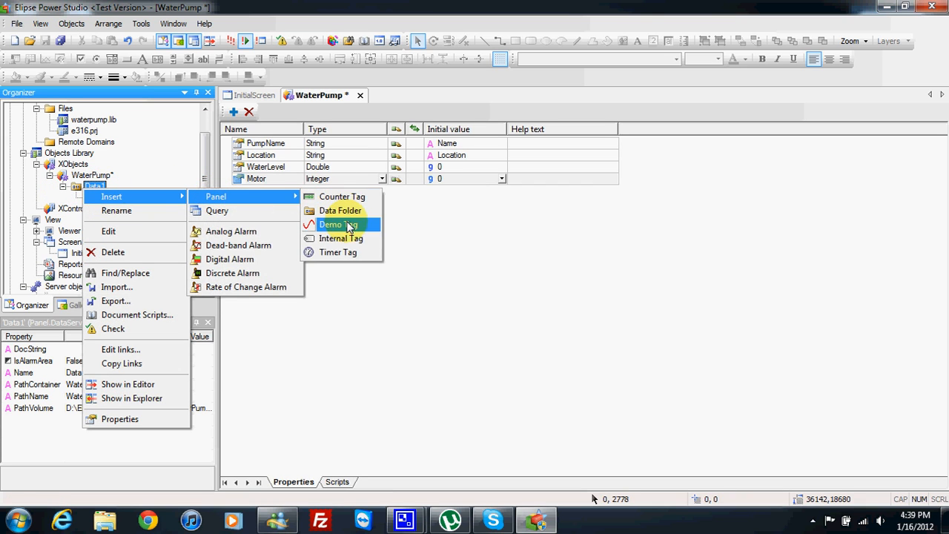
click(339, 241)
click(487, 255)
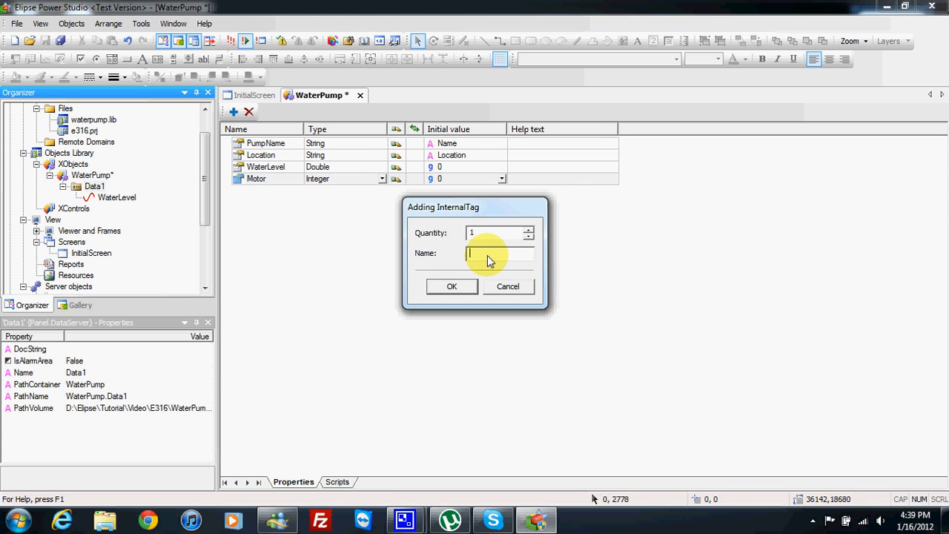
text(Motro)
key(BackSpace)
key(BackSpace)
text(or)
key(Return)
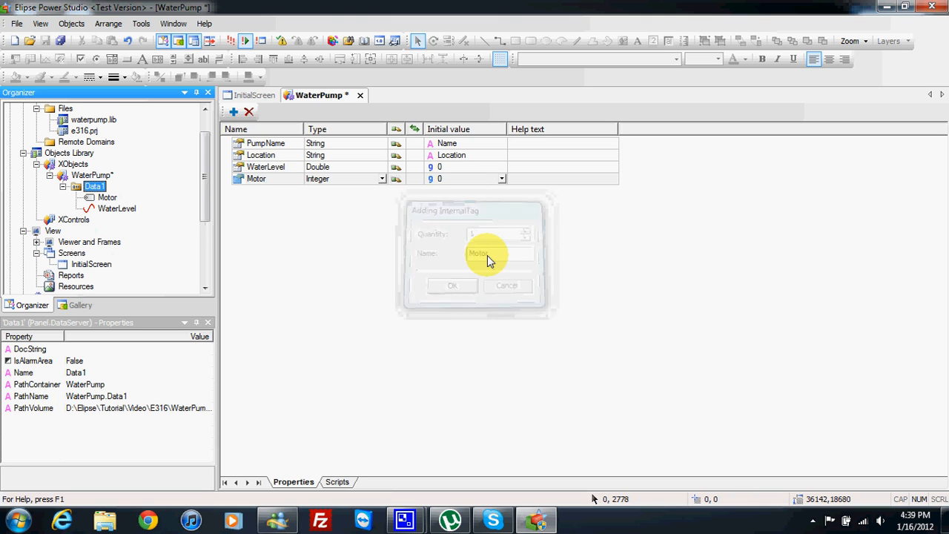
click(60, 41)
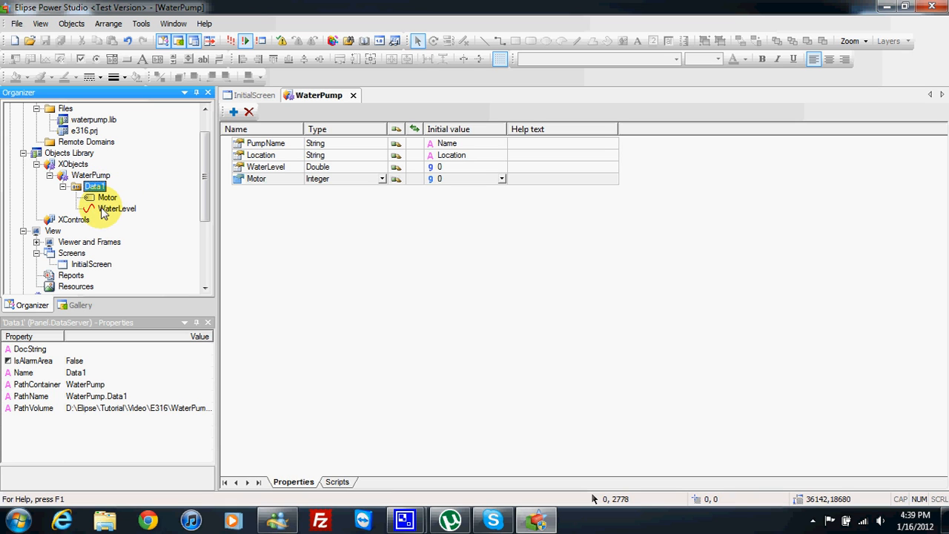
drag(110, 209, 106, 201)
click(107, 209)
click(107, 199)
click(107, 209)
click(108, 199)
click(109, 208)
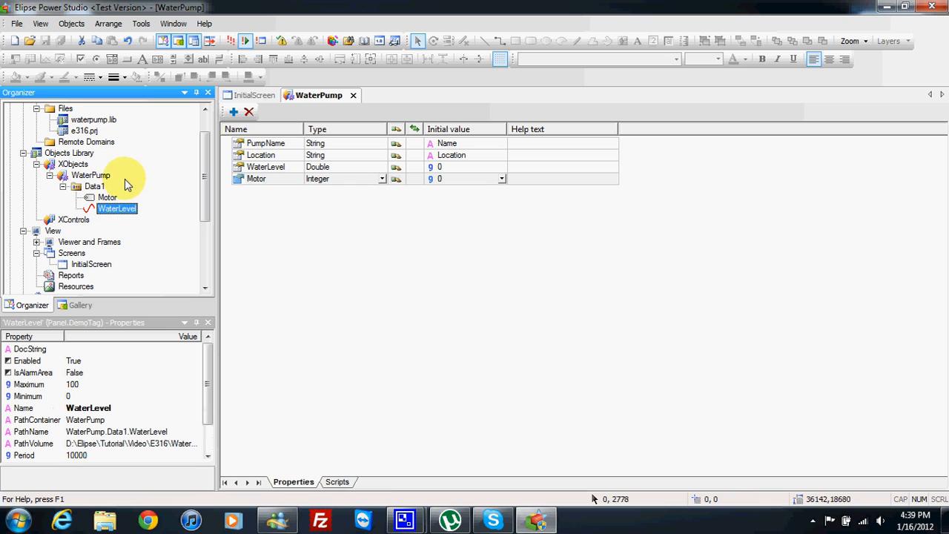
- Link the Value property of the Motor internal tag to the source WaterPump.Motor
click(108, 198)
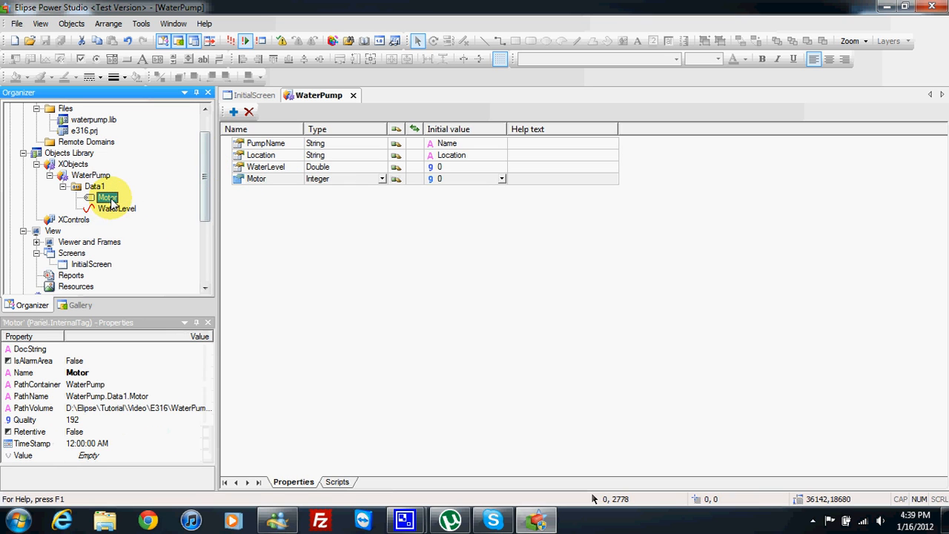
right_click(108, 198)
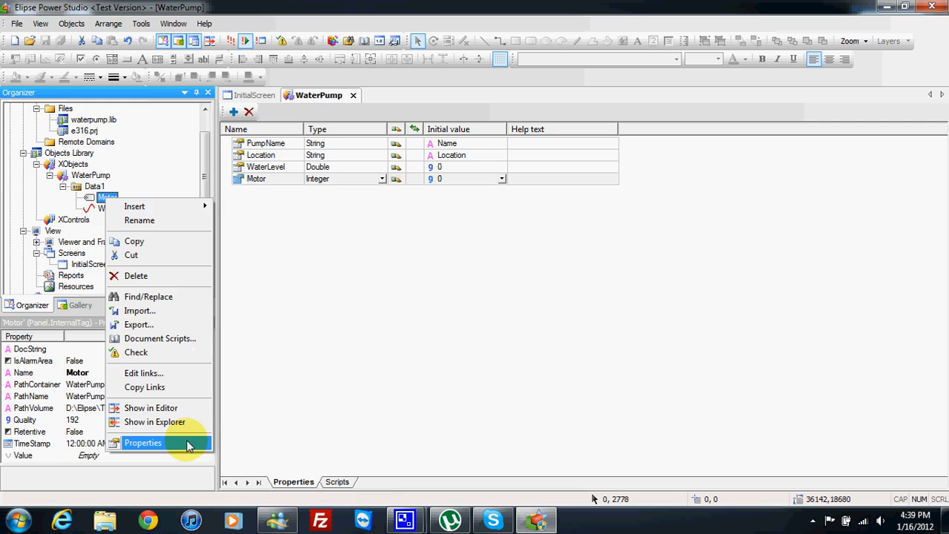
click(143, 443)
drag(180, 17, 415, 202)
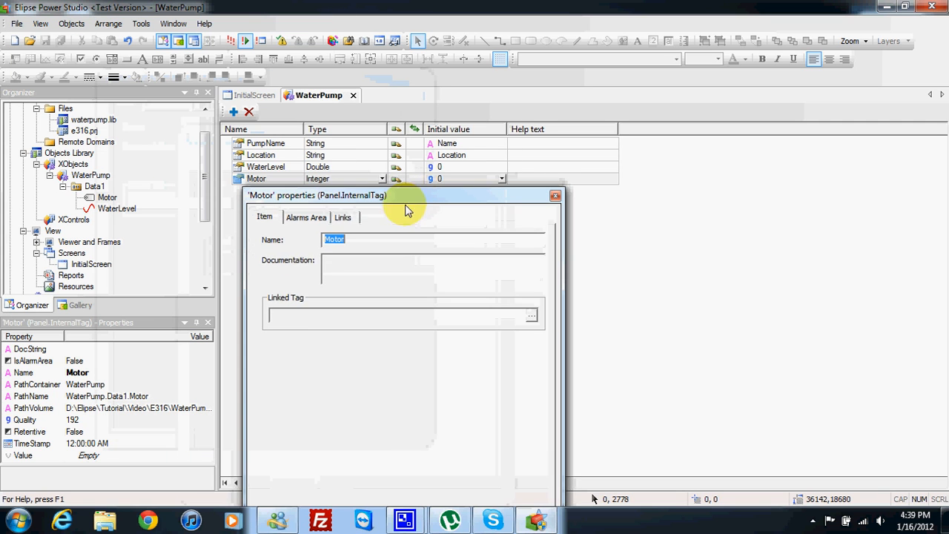
click(353, 219)
click(519, 253)
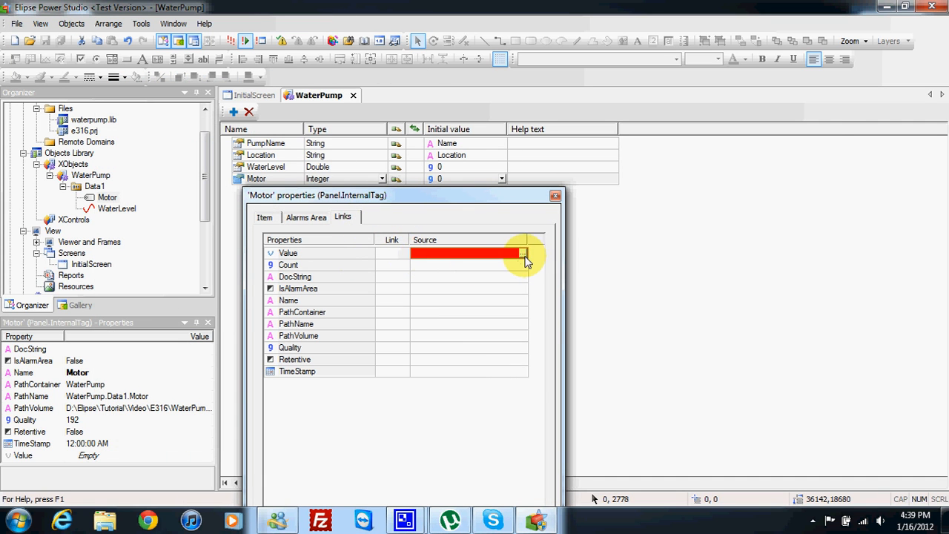
click(523, 254)
double_click(436, 173)
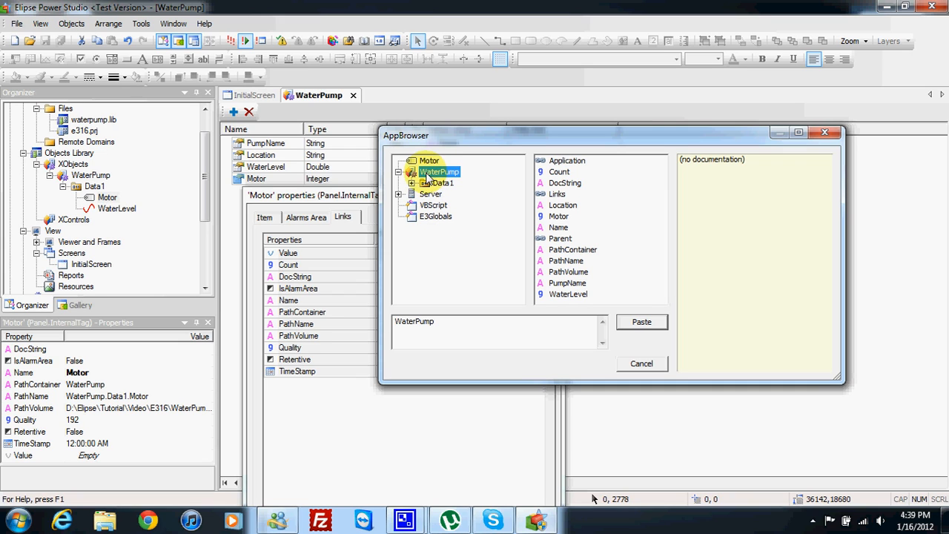
click(562, 216)
click(642, 322)
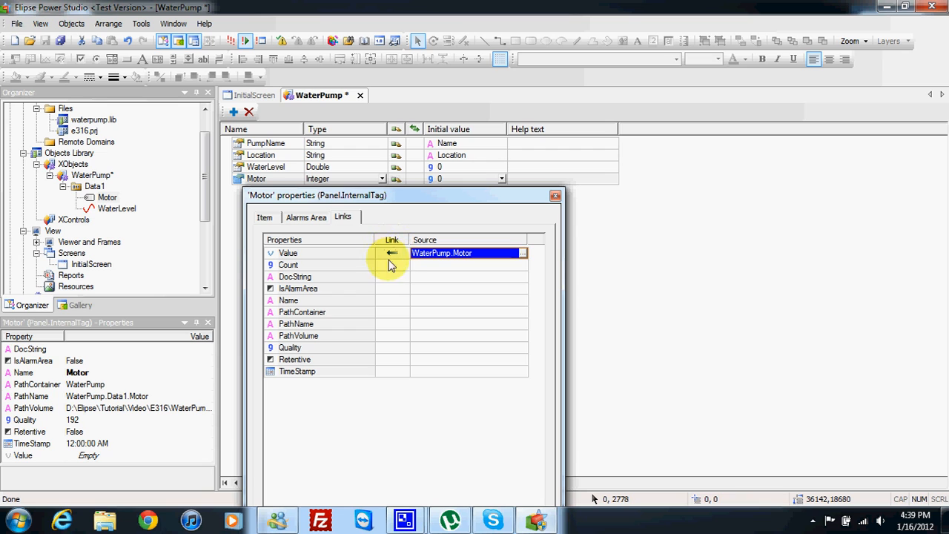
- Change the Motor tag's Value link to a bi-directional connection and close its properties
click(392, 254)
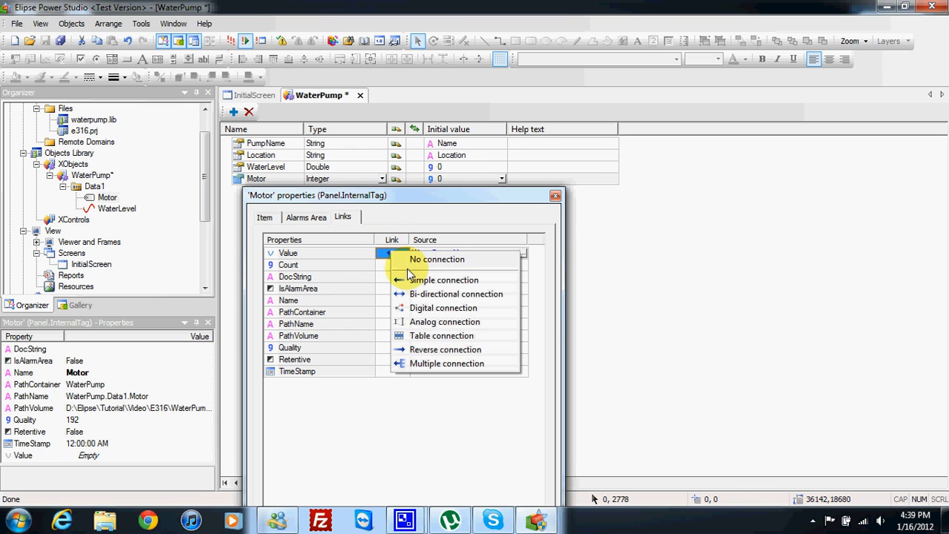
click(415, 296)
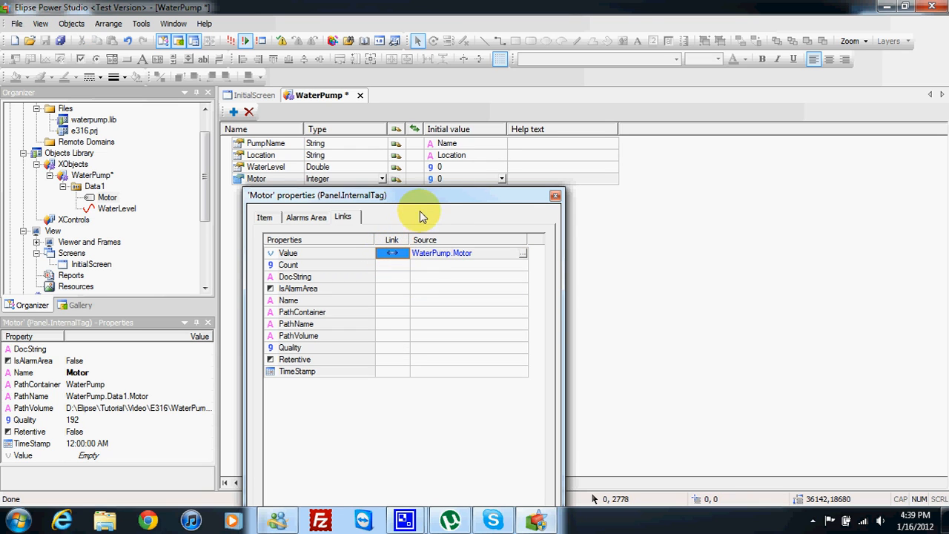
click(555, 197)
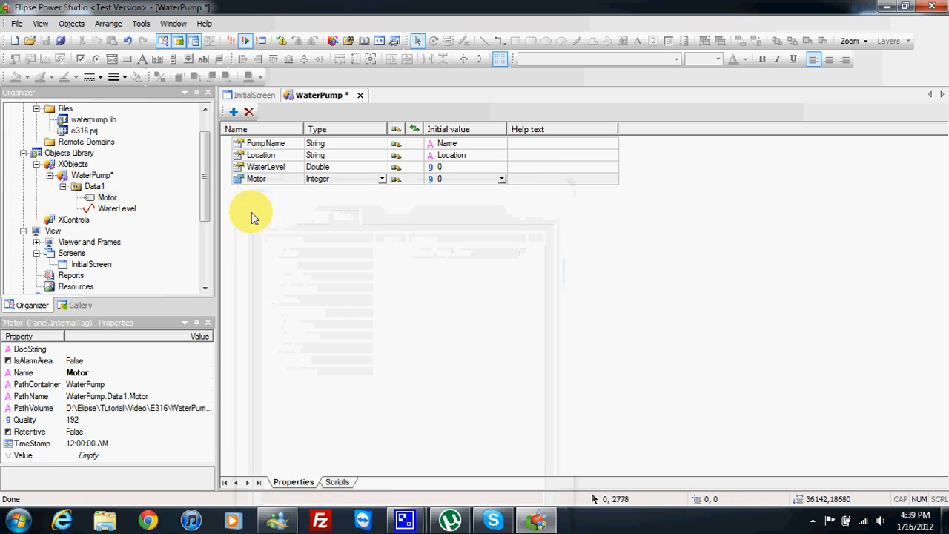
- Link the Value property of the WaterLevel demo tag to WaterPump.WaterLevel using a reverse connection
click(124, 209)
right_click(126, 209)
click(213, 452)
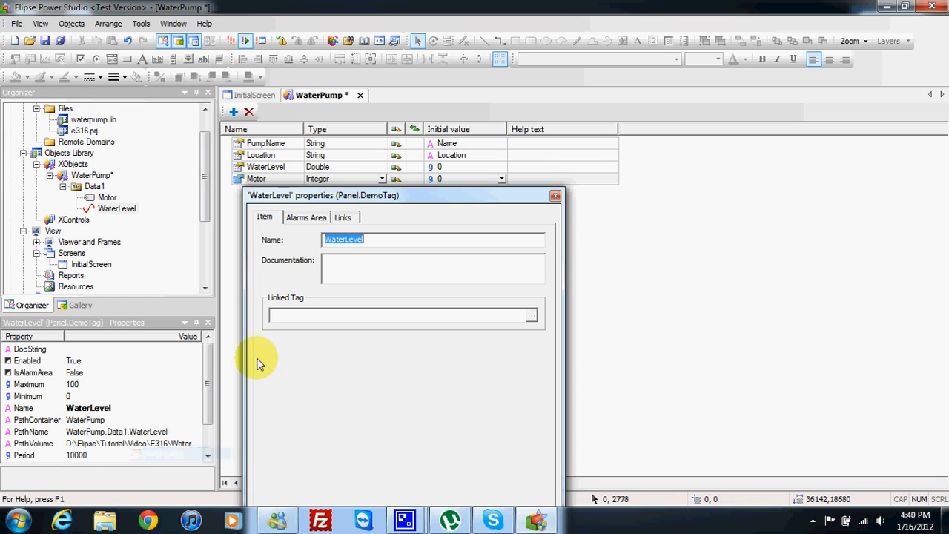
click(347, 217)
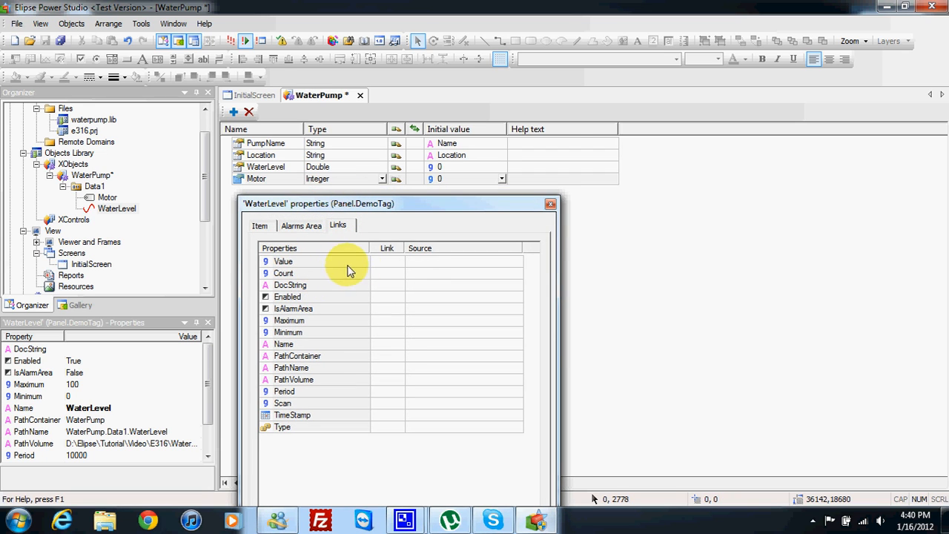
click(419, 263)
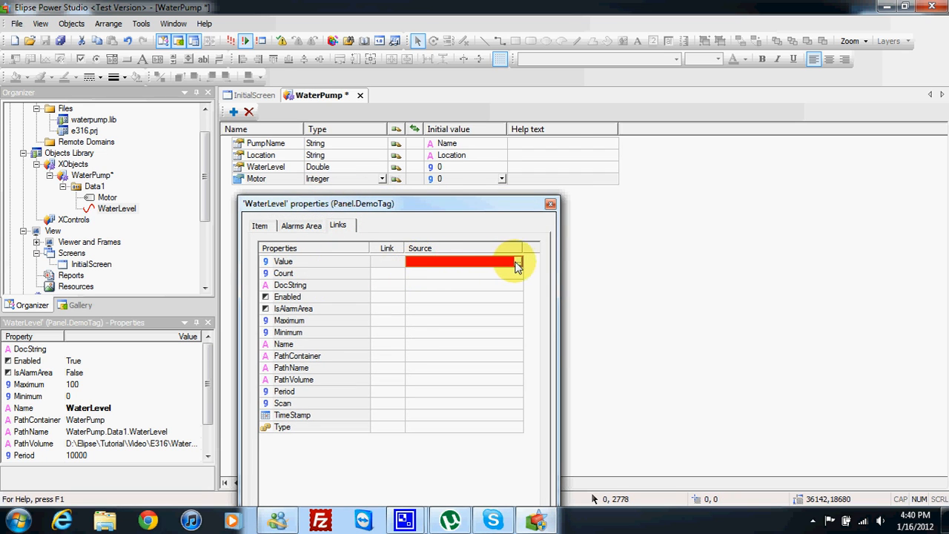
click(517, 261)
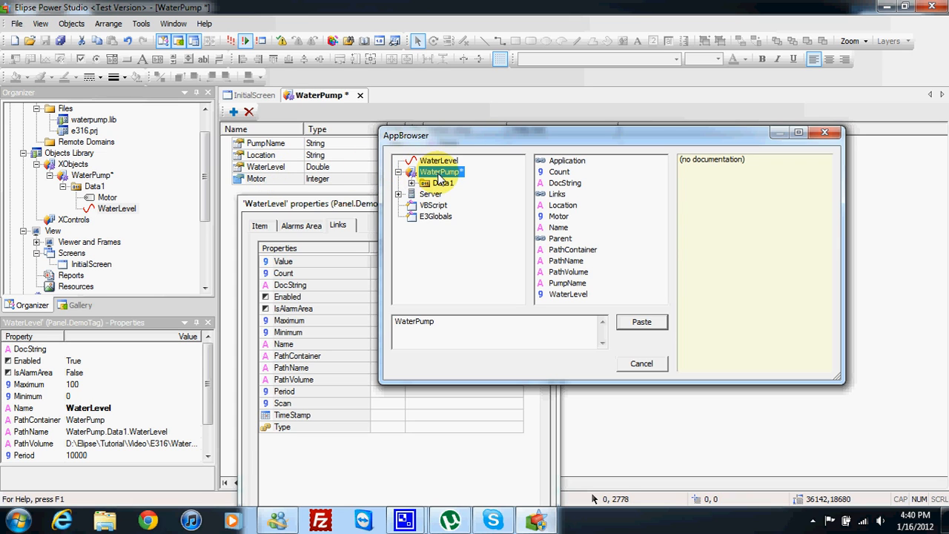
click(606, 295)
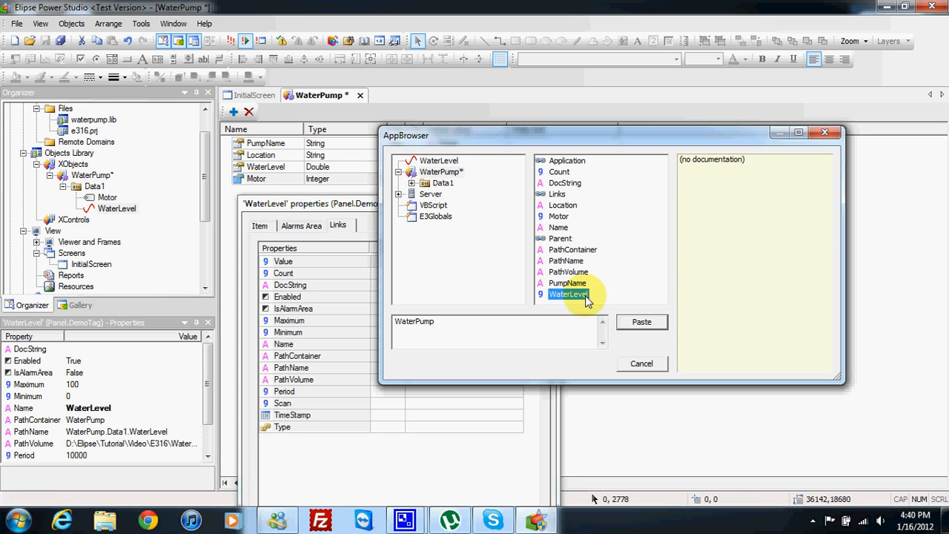
click(642, 321)
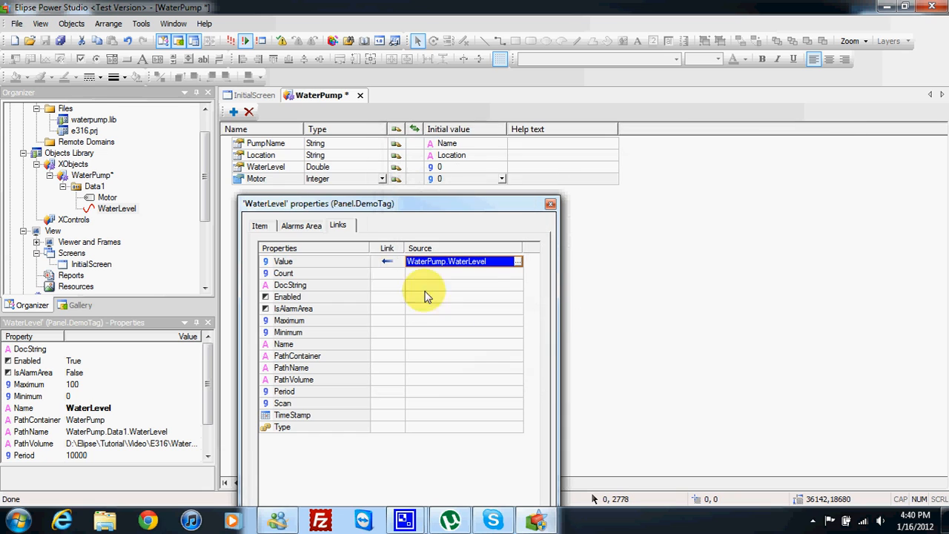
click(388, 264)
click(422, 359)
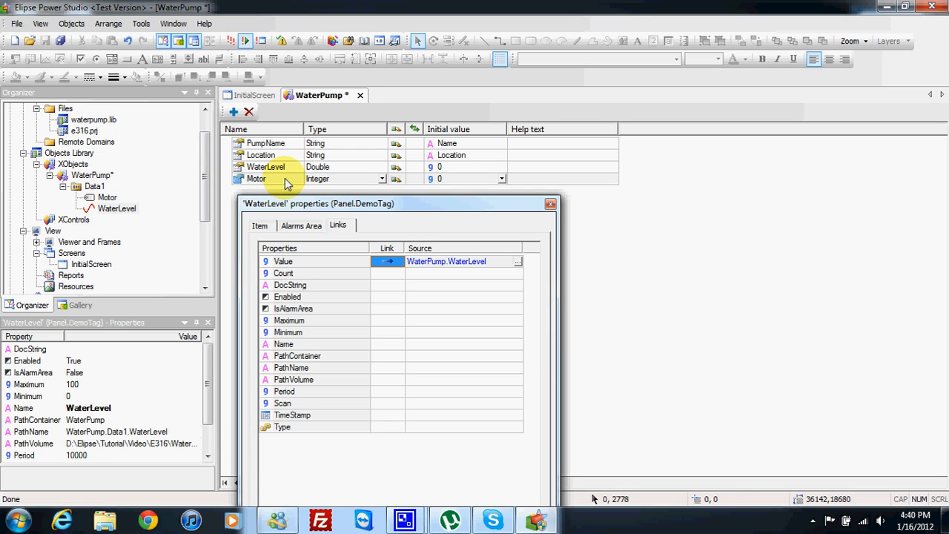
- Link the Enabled property of the WaterLevel demo tag to the source WaterPump.Motor
drag(384, 209, 401, 188)
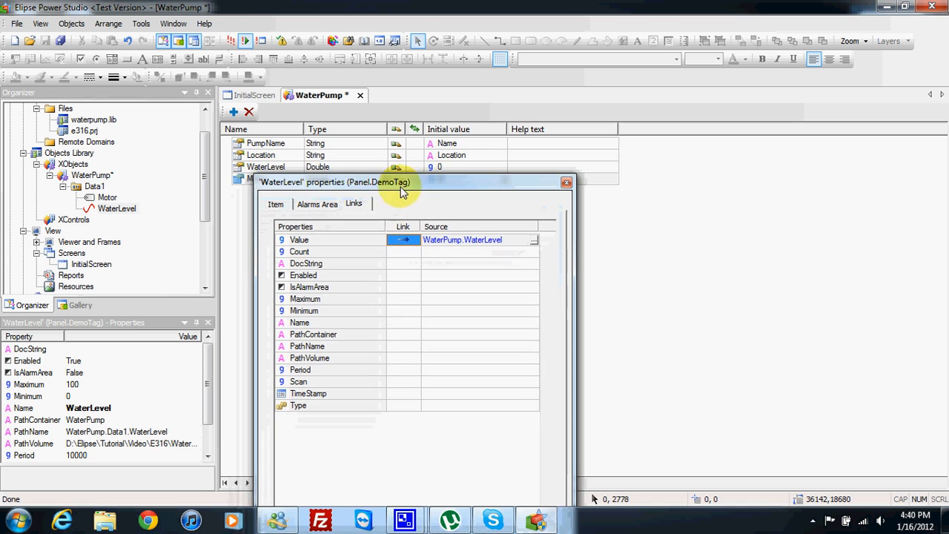
click(491, 277)
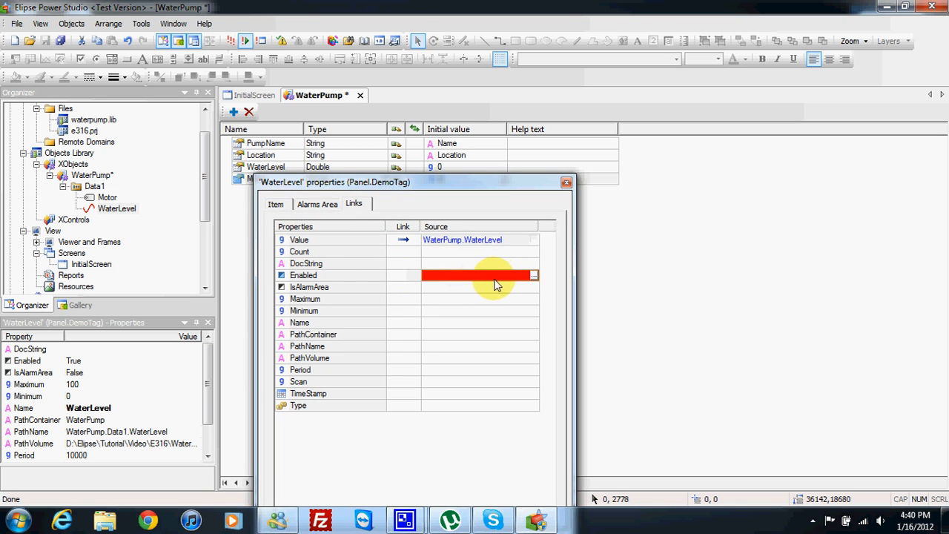
click(534, 279)
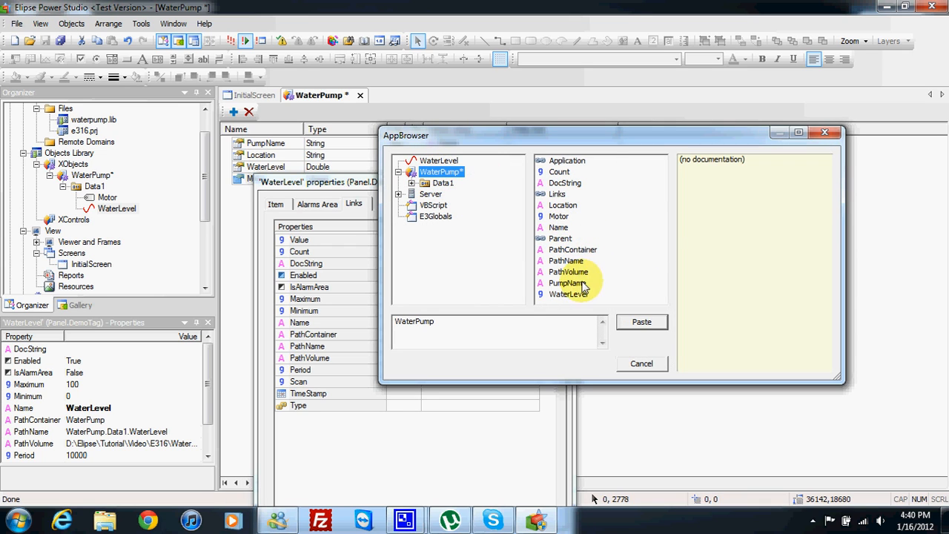
click(642, 321)
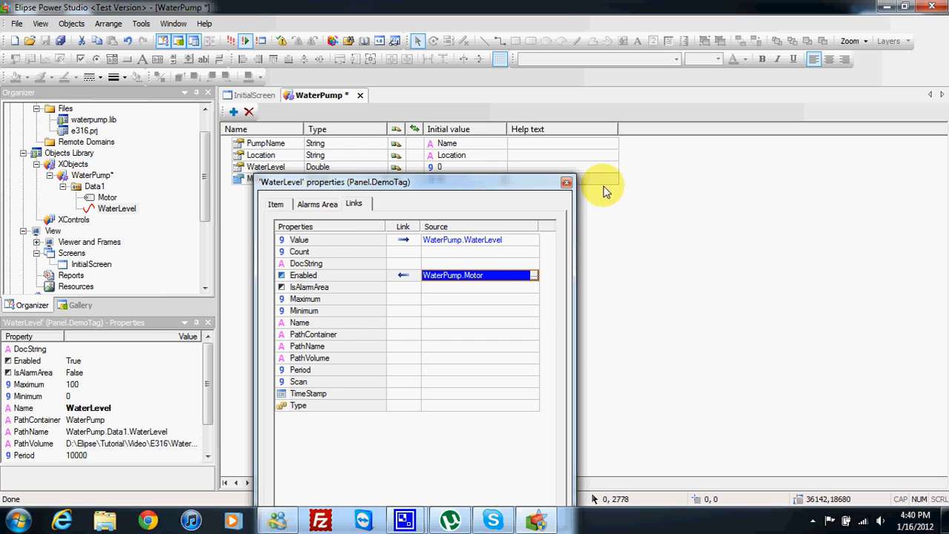
- Close the WaterLevel tag's properties and save all changes to the project
click(566, 181)
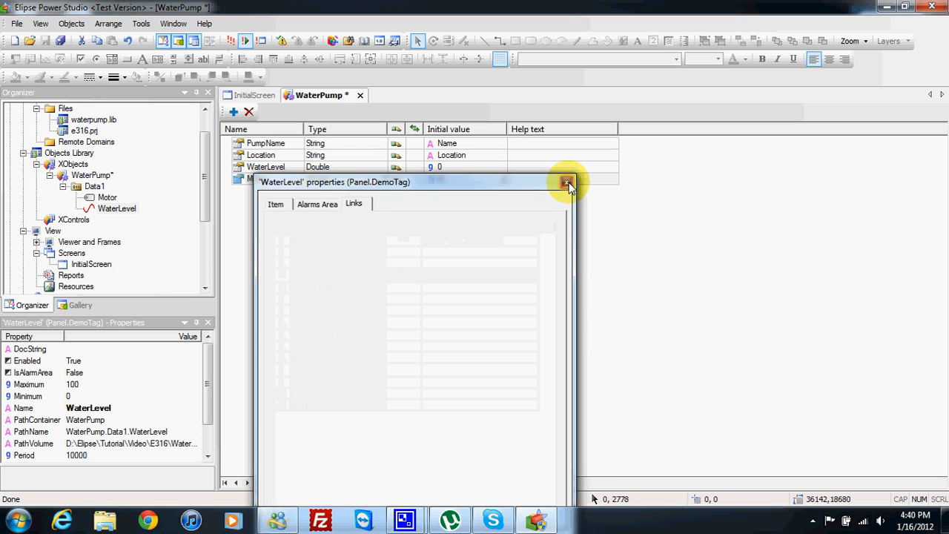
click(60, 40)
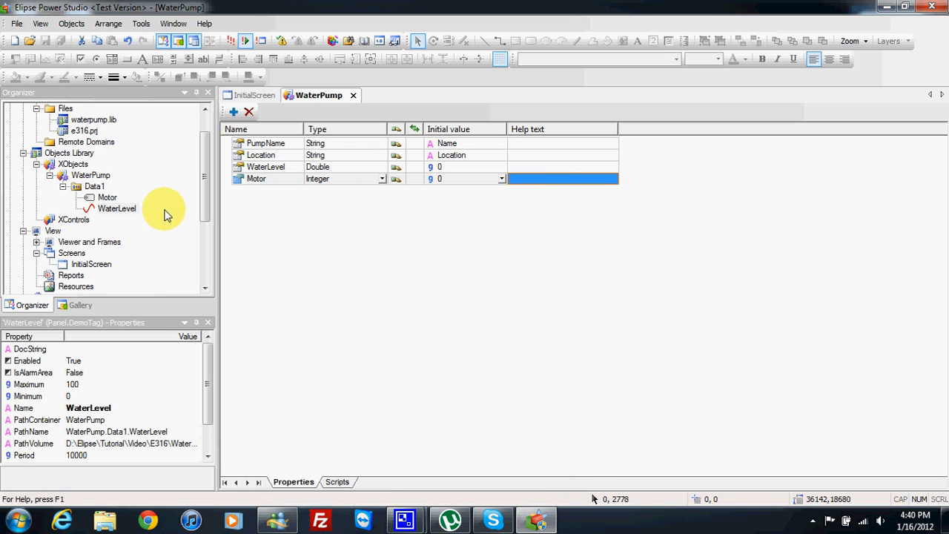
- Set the Value property of the Motor internal tag to the number 0 and save the change
click(110, 198)
click(187, 456)
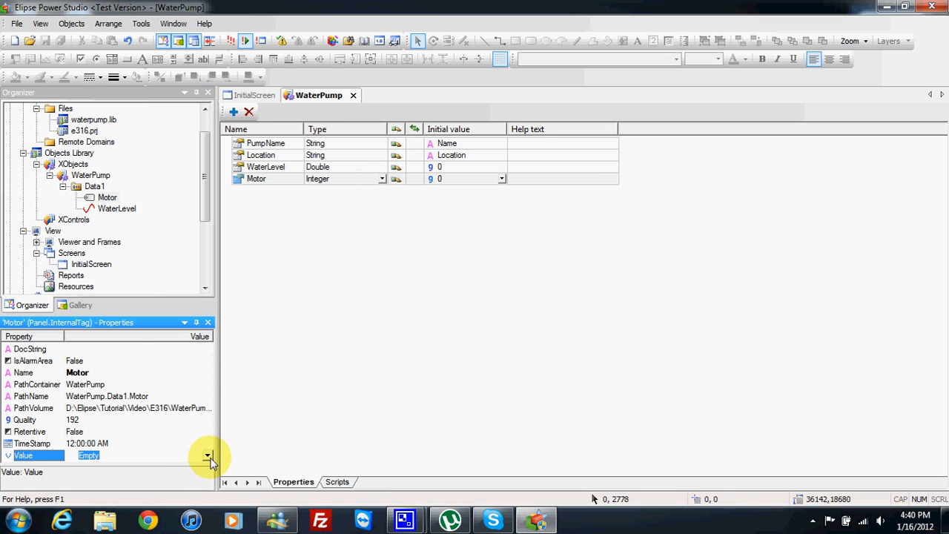
click(208, 455)
click(241, 202)
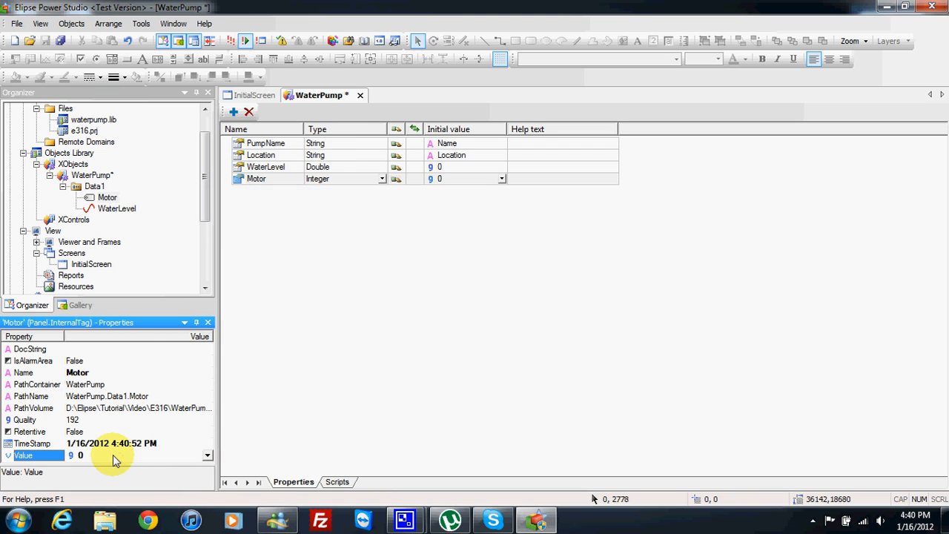
click(115, 210)
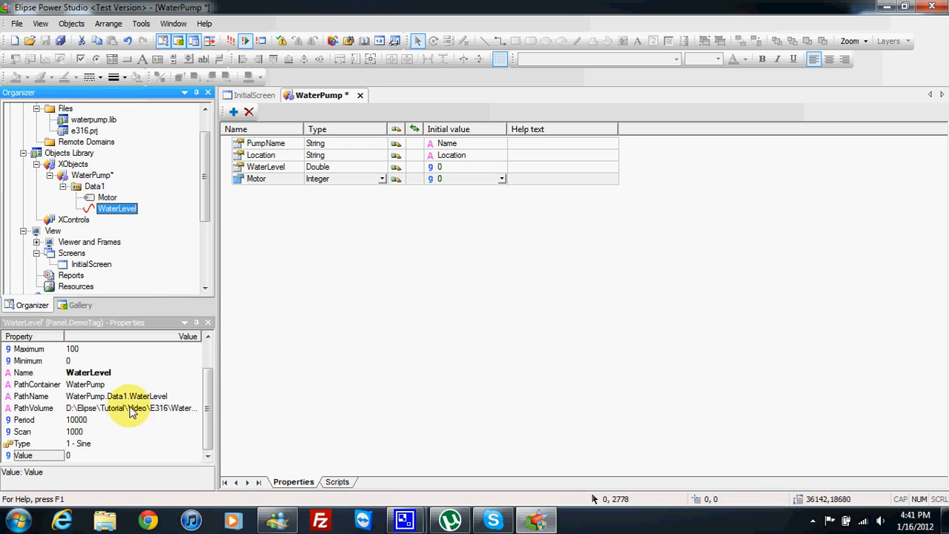
scroll(203, 396, up, 1)
scroll(204, 395, down, 1)
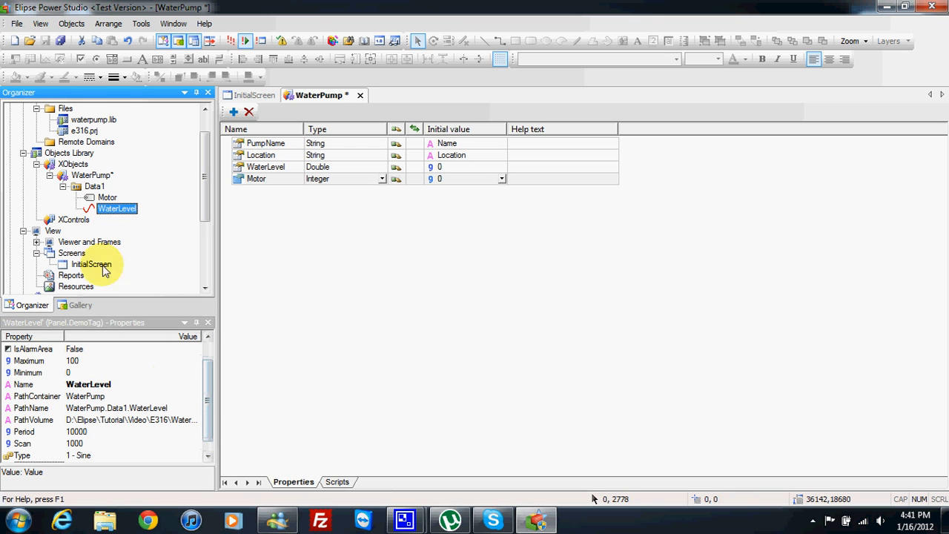
click(44, 41)
- Open InitialScreen, then review the WaterPump XObject with its WaterLevel tag and collapse it in the project tree
drag(205, 175, 207, 200)
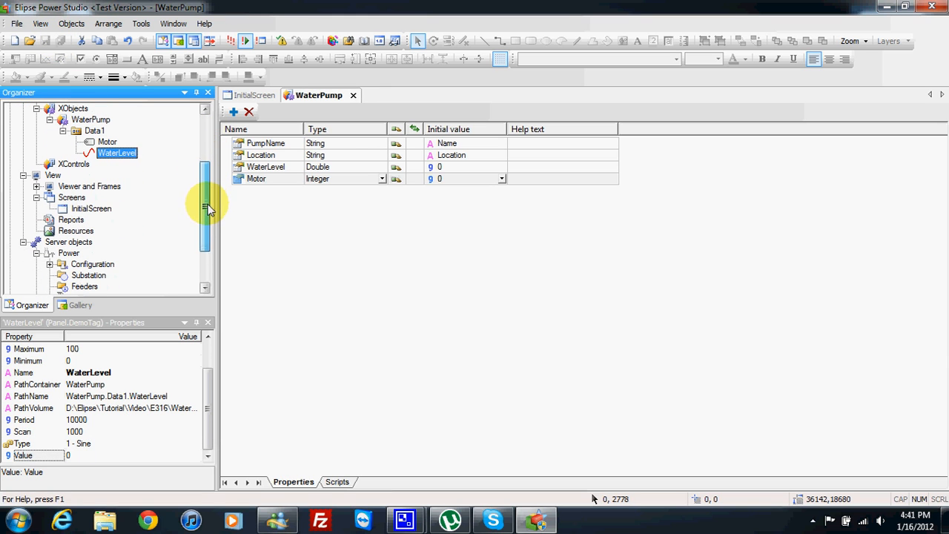
double_click(89, 209)
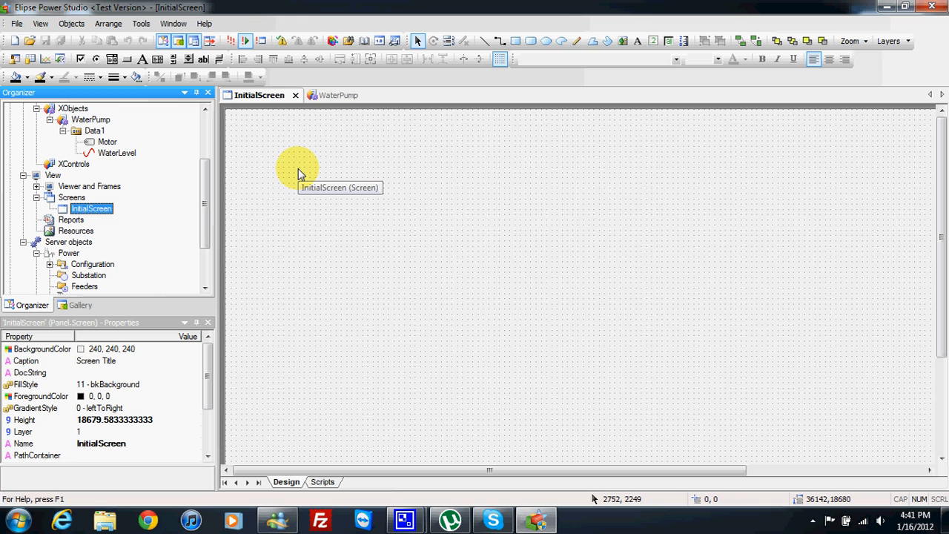
mouse_move(206, 210)
mouse_down()
mouse_move(207, 226)
mouse_move(207, 216)
mouse_up()
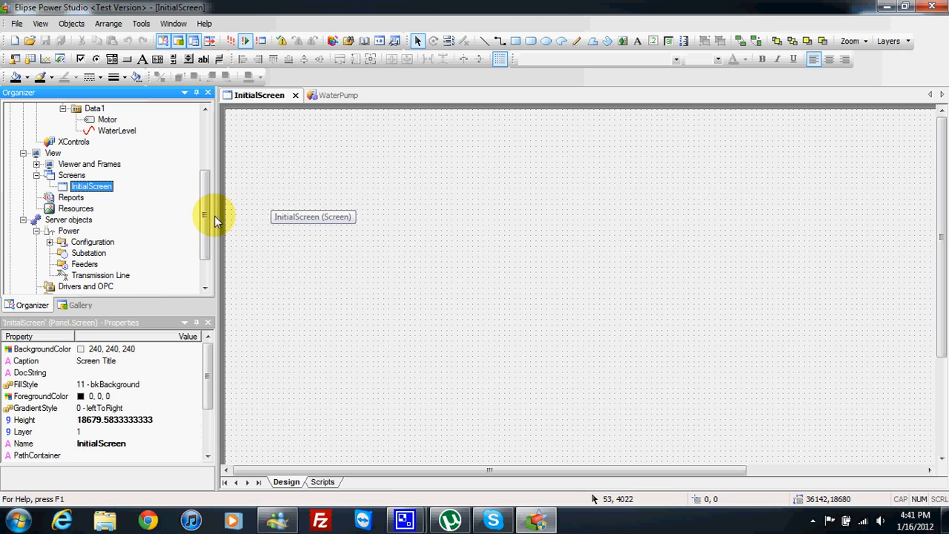
drag(206, 213, 208, 178)
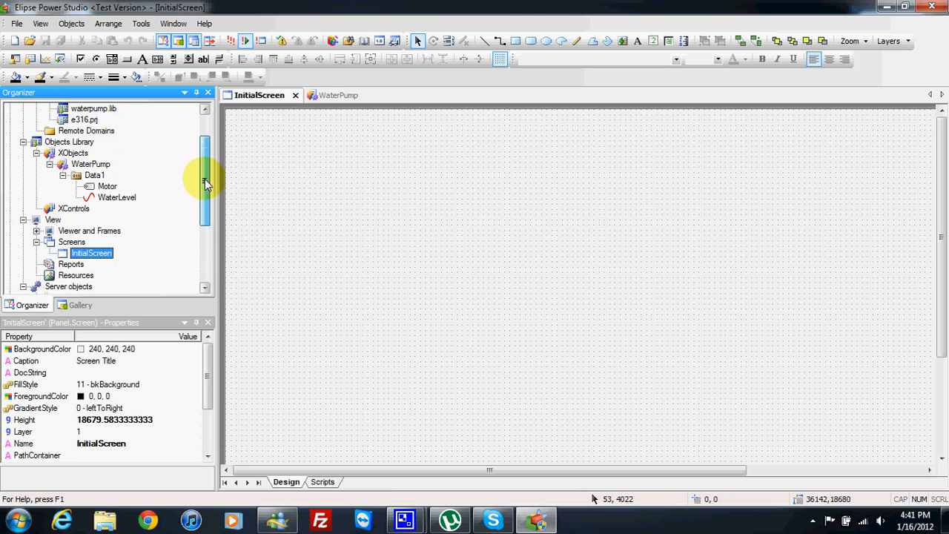
click(116, 200)
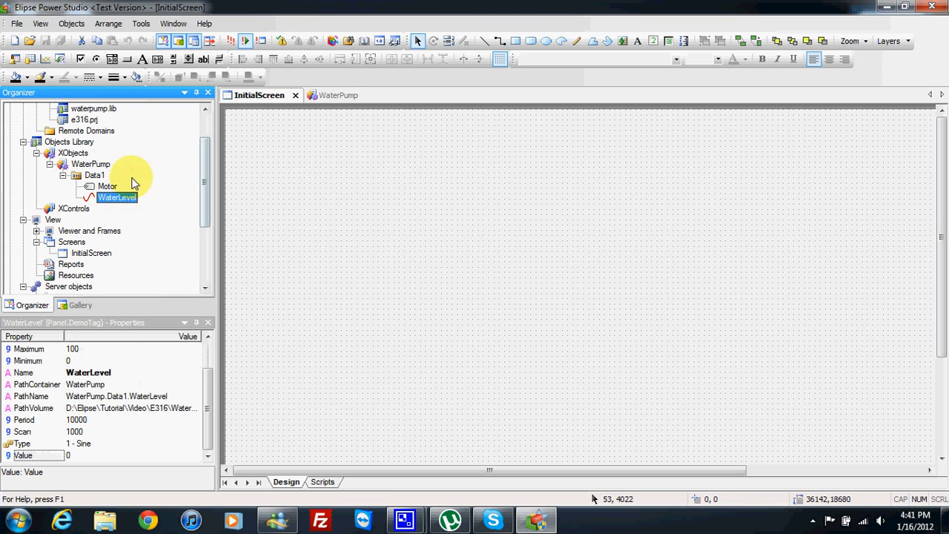
click(90, 165)
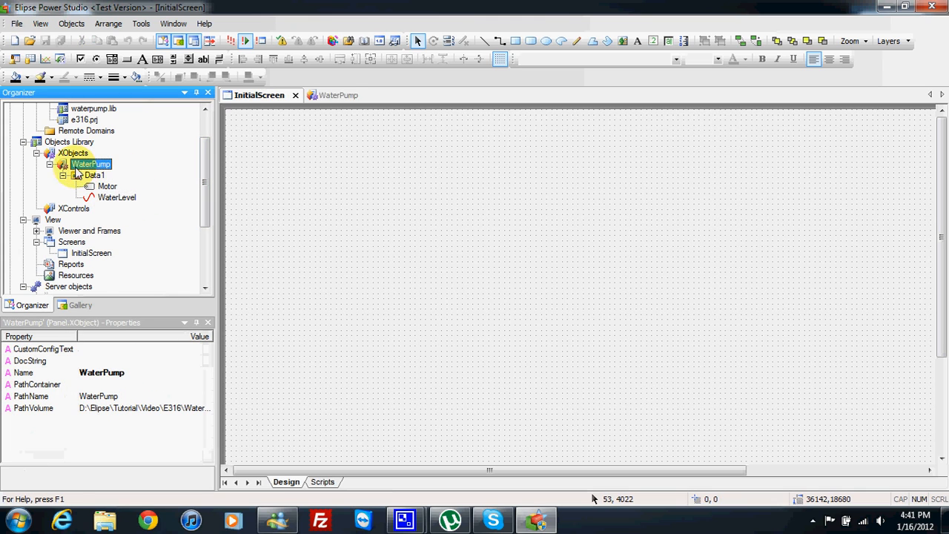
click(50, 164)
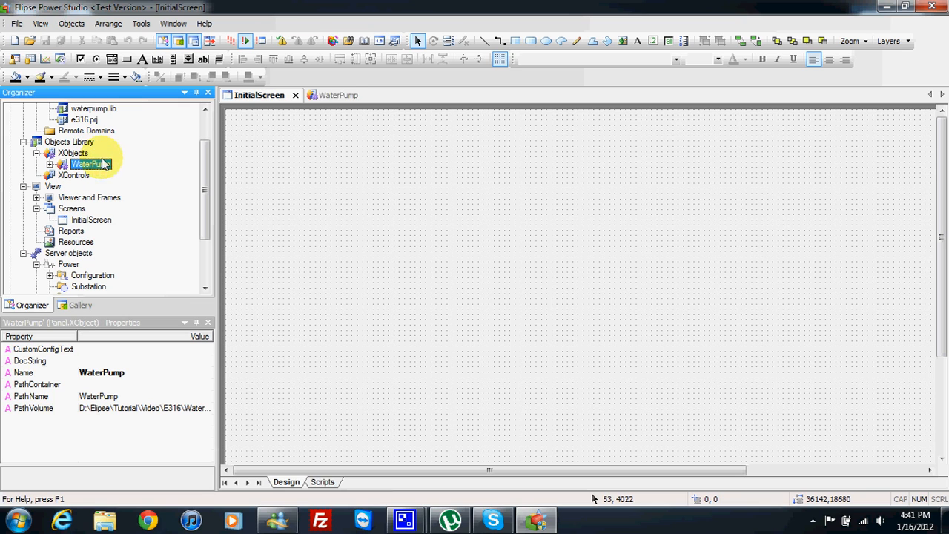
- Insert a data server in e316.prj under Data objects and rename it Pumps
click(52, 256)
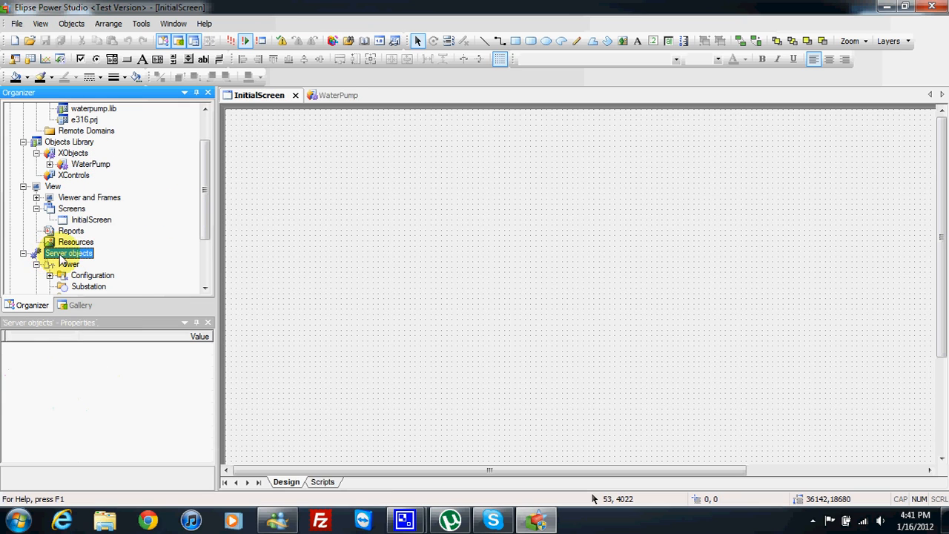
drag(205, 231, 205, 271)
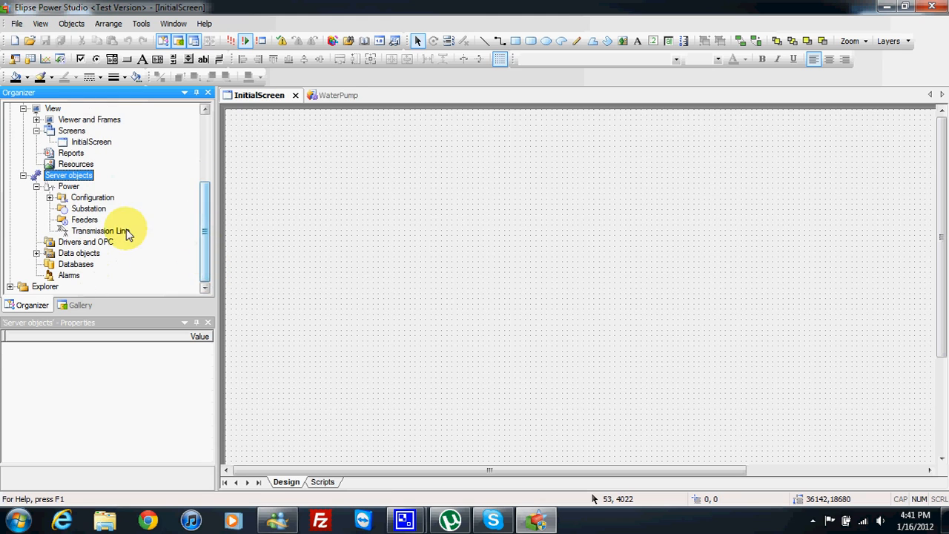
right_click(74, 255)
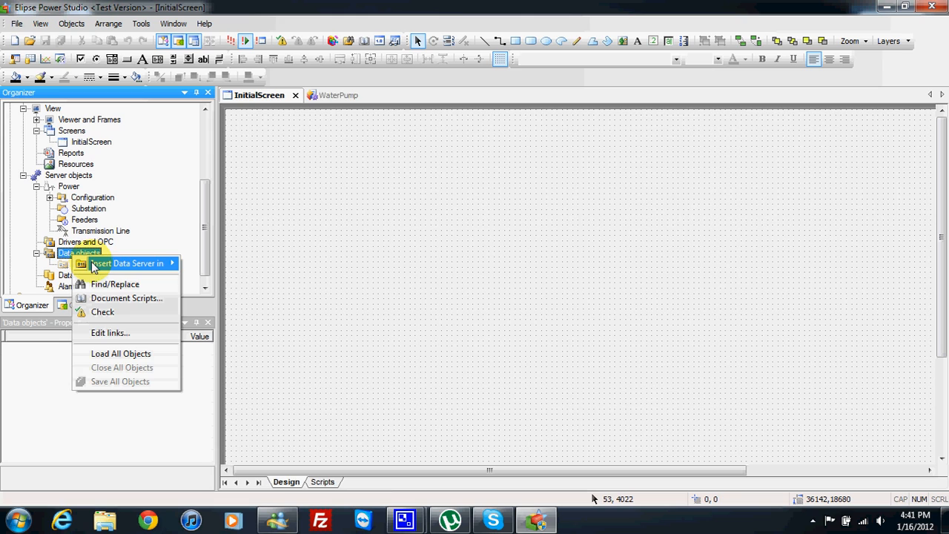
mouse_move(109, 271)
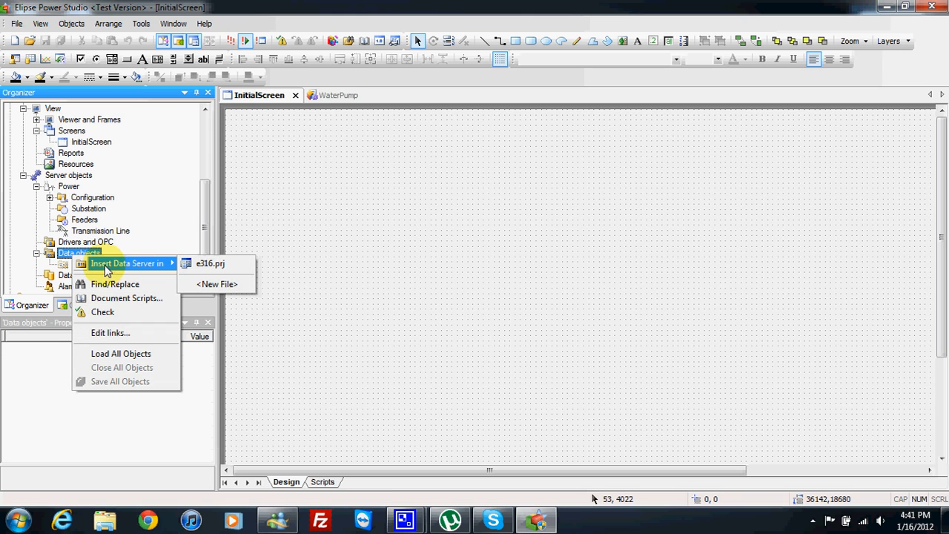
click(211, 263)
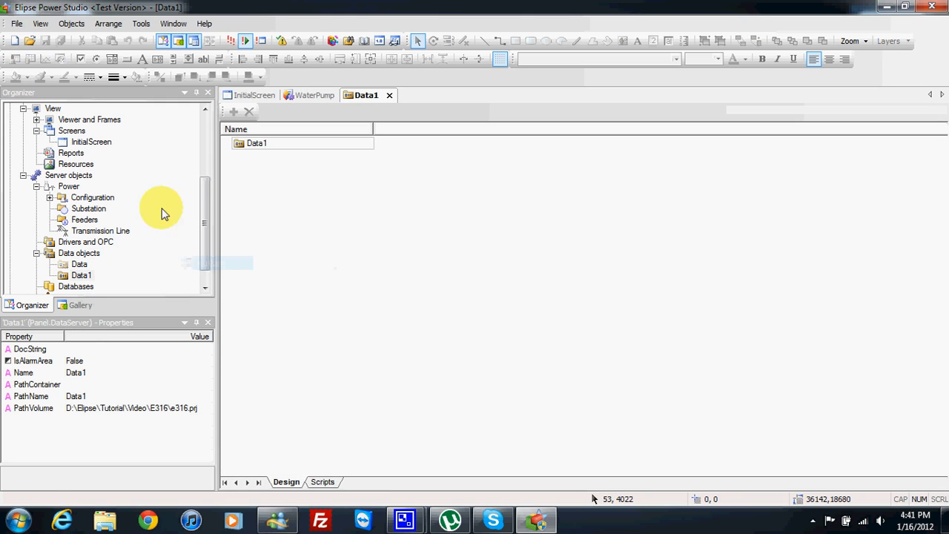
click(81, 275)
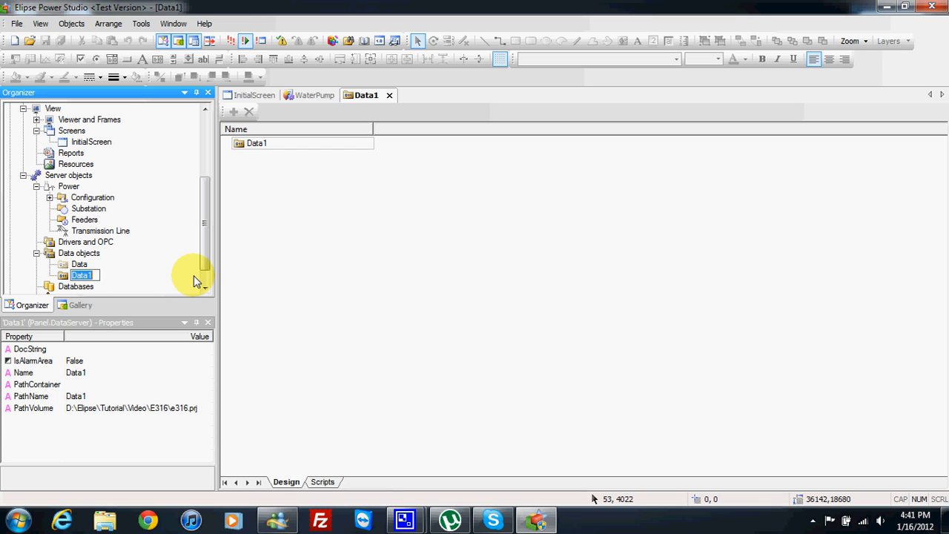
text(Pumps)
key(Return)
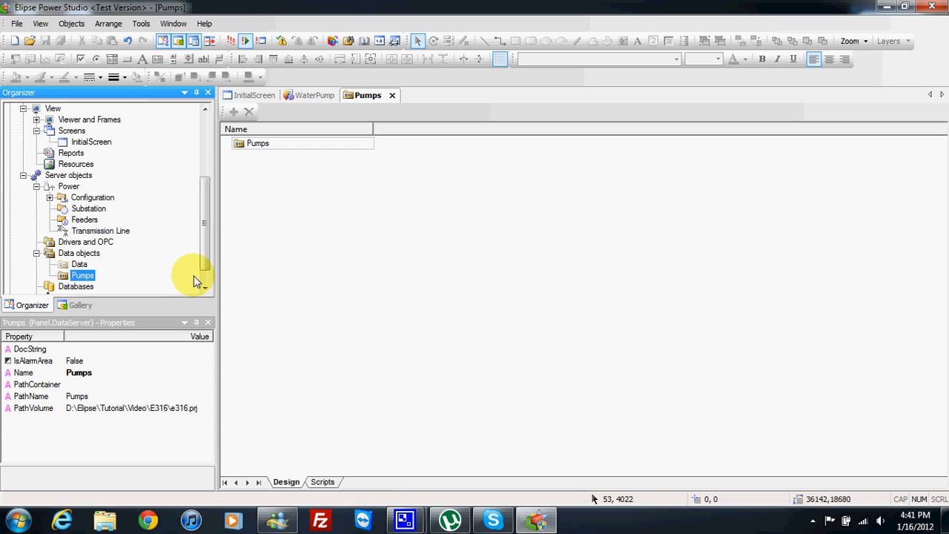
- Register the loaded libraries from the Objects Library so that the WaterPump XObject can be used in the project
scroll(210, 254, down, 1)
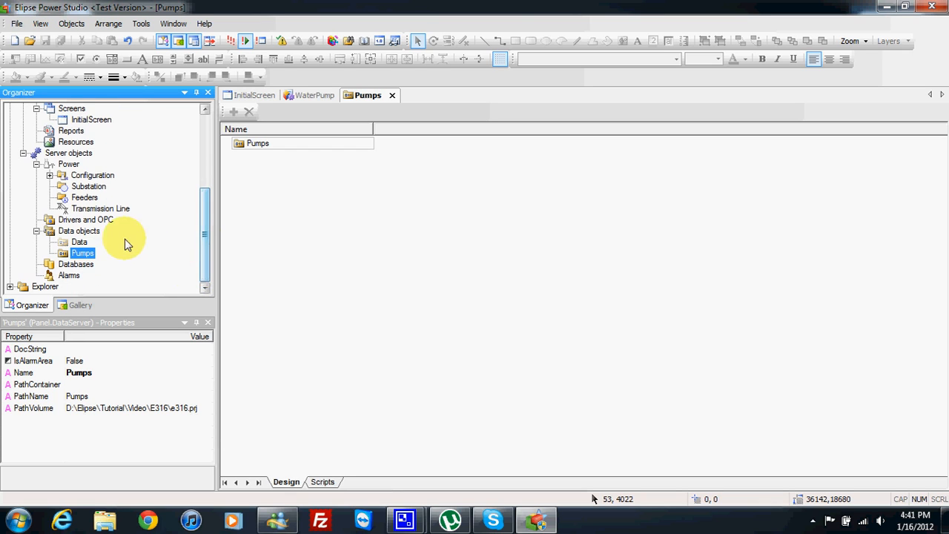
drag(207, 244, 205, 158)
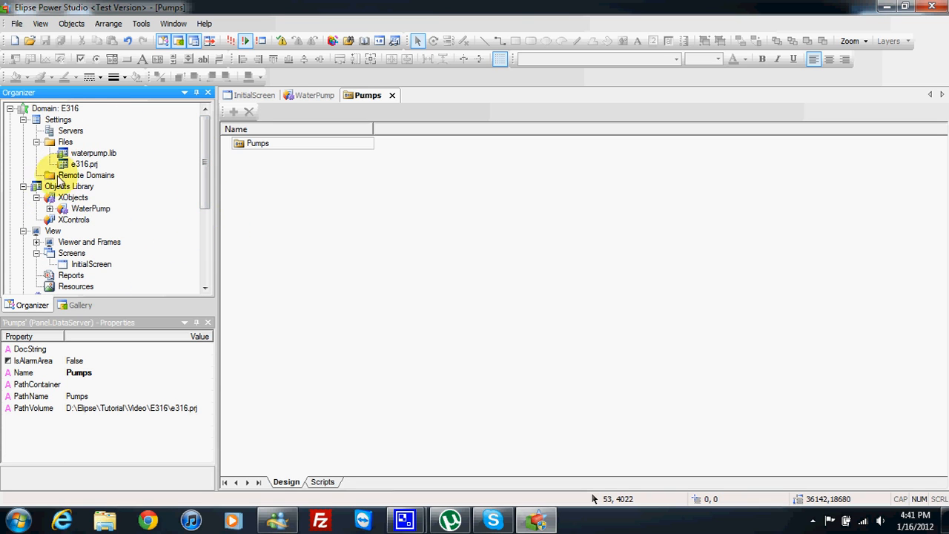
click(85, 209)
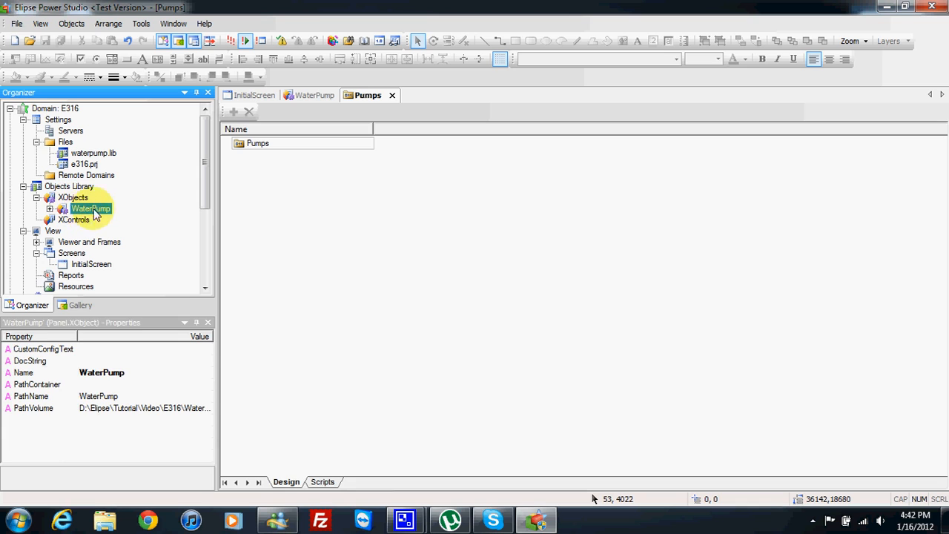
click(69, 187)
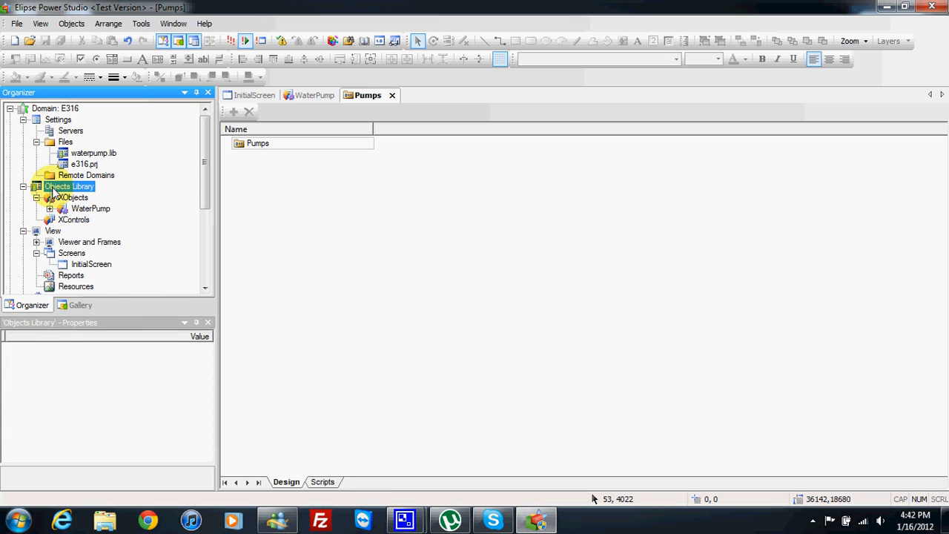
right_click(81, 192)
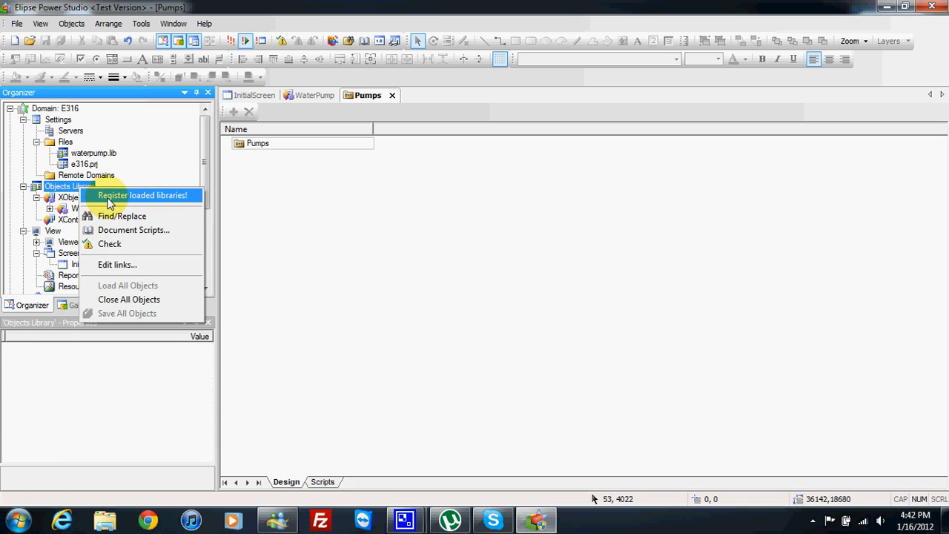
click(104, 197)
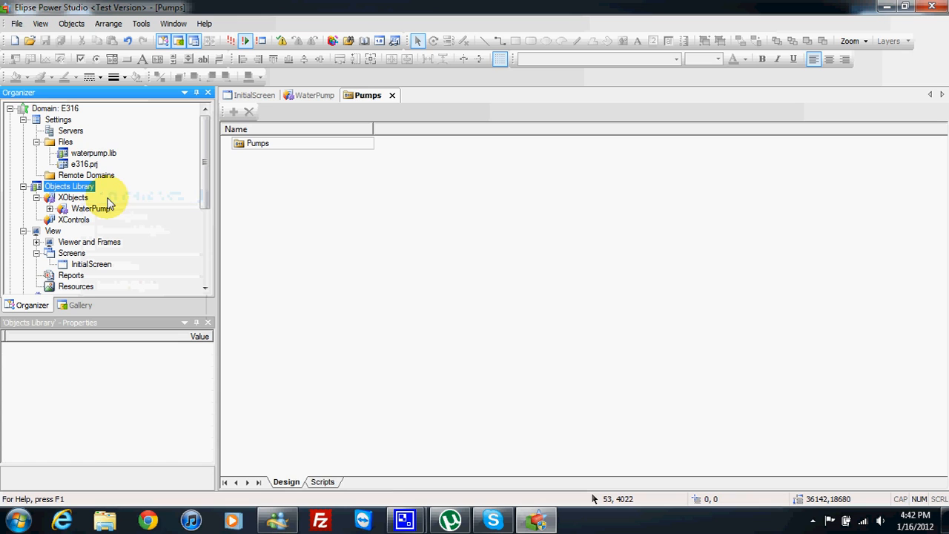
- Insert two WaterPump objects into the Pumps data server and save the project
click(83, 211)
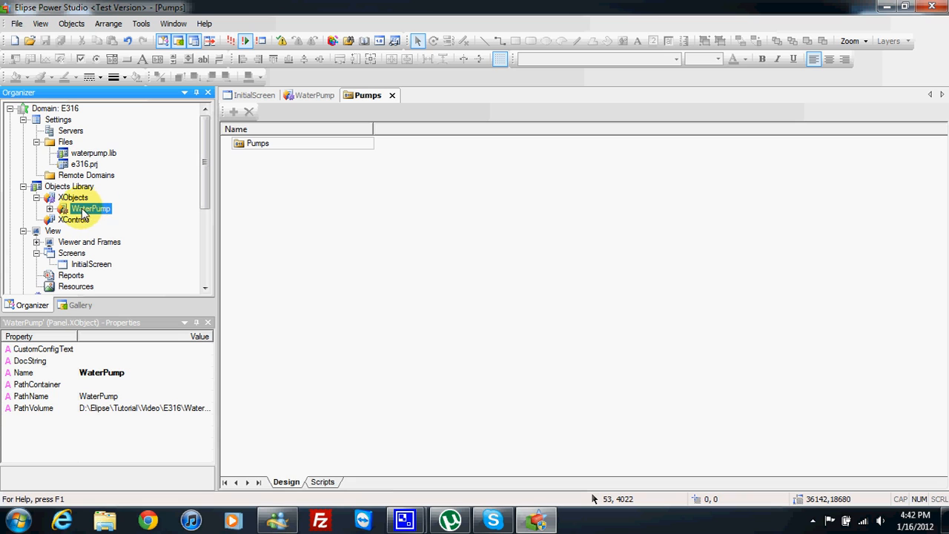
drag(206, 195, 213, 275)
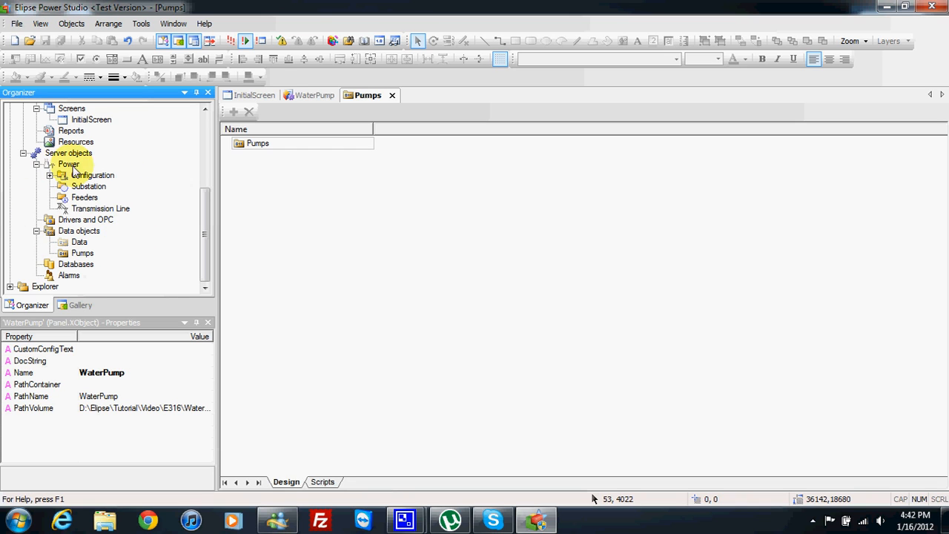
click(82, 253)
right_click(82, 249)
mouse_move(117, 277)
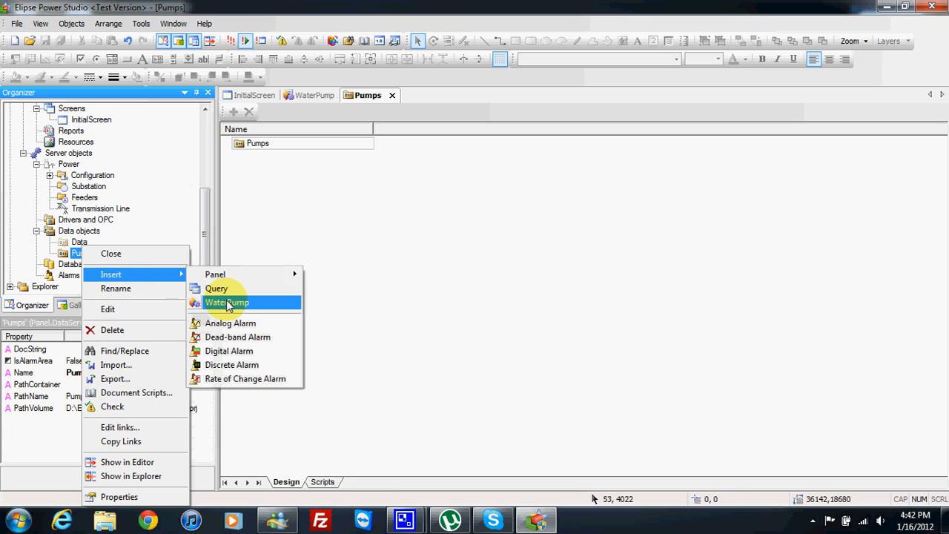
click(224, 302)
click(49, 254)
right_click(78, 253)
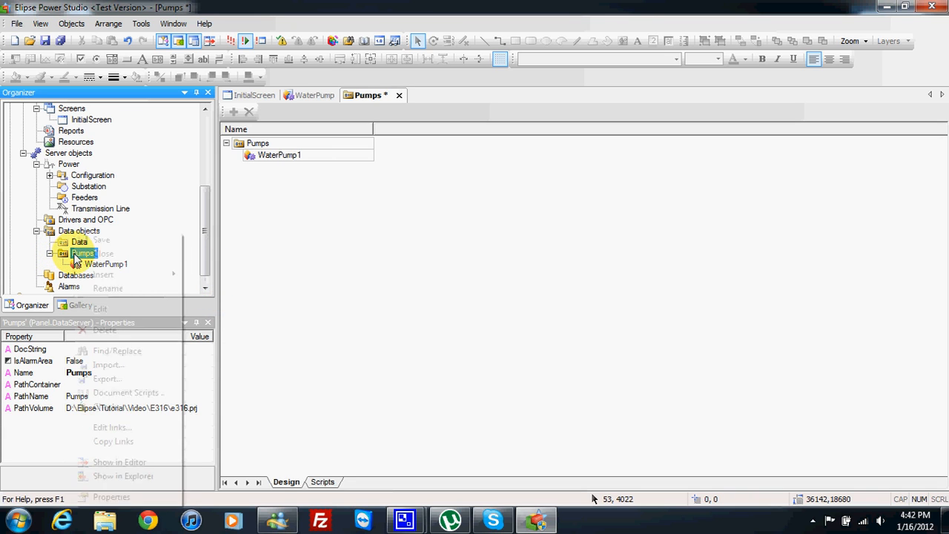
mouse_move(104, 274)
click(212, 302)
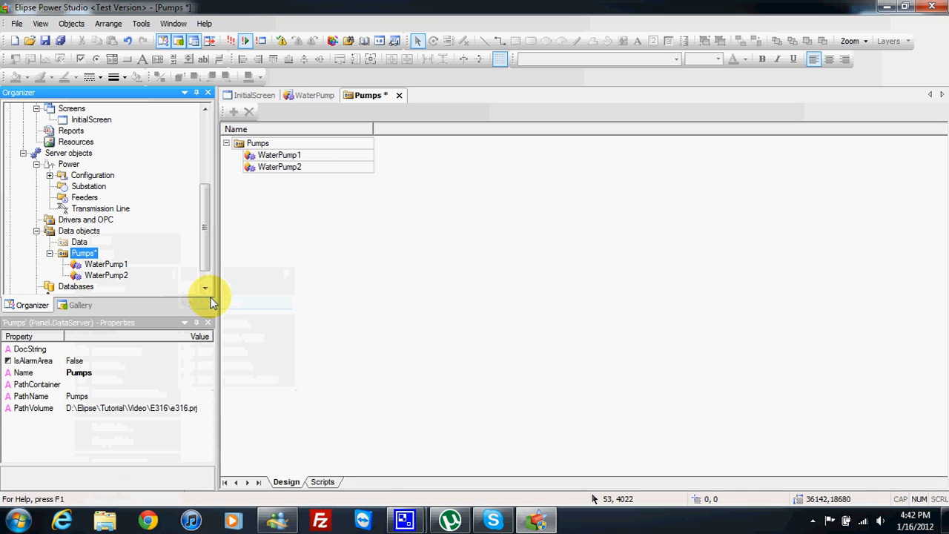
click(61, 42)
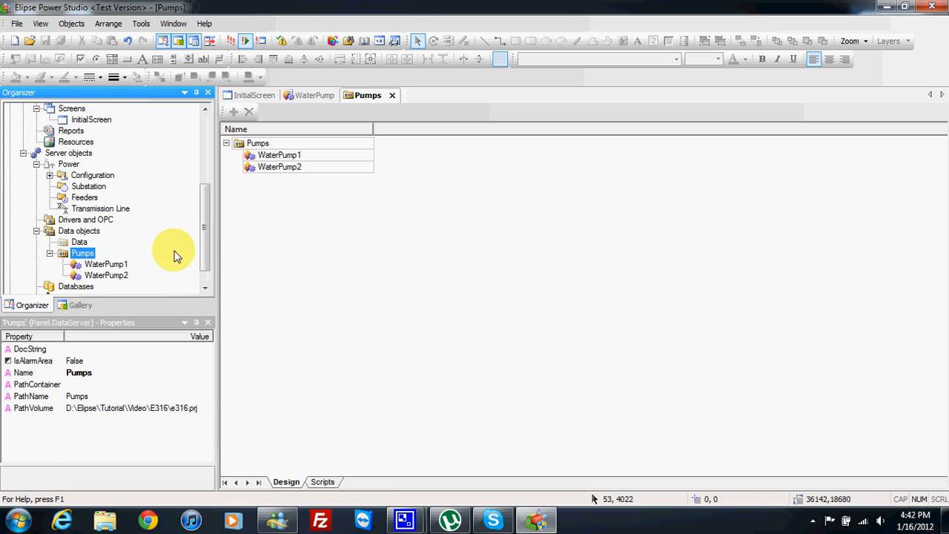
- Compare the properties of the WaterPump1 and WaterPump2 objects in the Pumps data server
drag(205, 255, 205, 264)
click(112, 253)
click(112, 242)
click(113, 253)
click(112, 242)
click(116, 254)
click(116, 245)
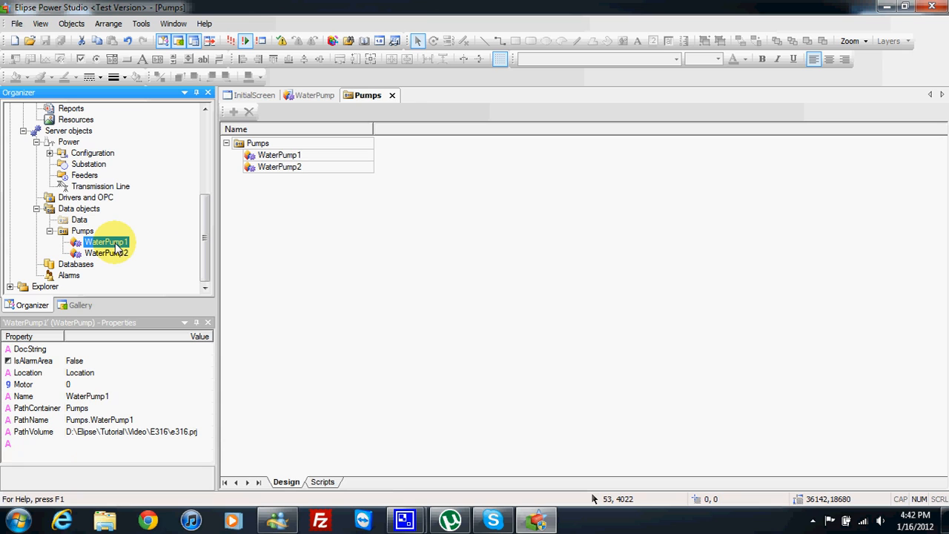
click(115, 252)
- Set the Location property of WaterPump1 to Near the River
click(117, 243)
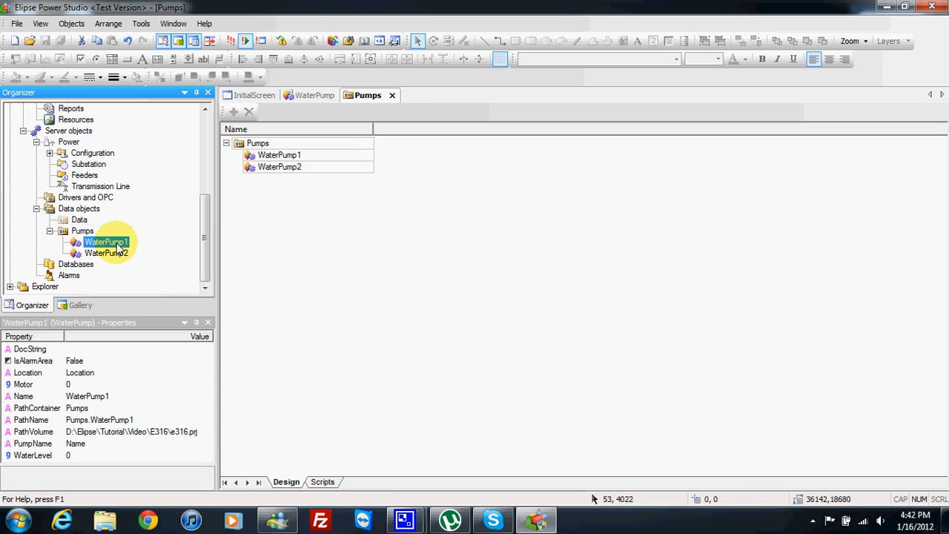
click(98, 372)
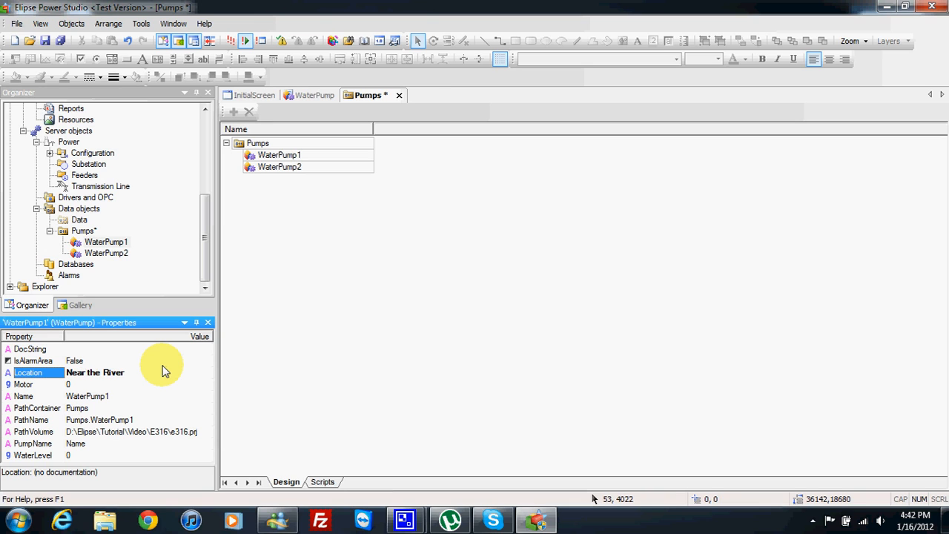
- Set the Location property of WaterPump2 to Near the Sea and save all projects
click(106, 252)
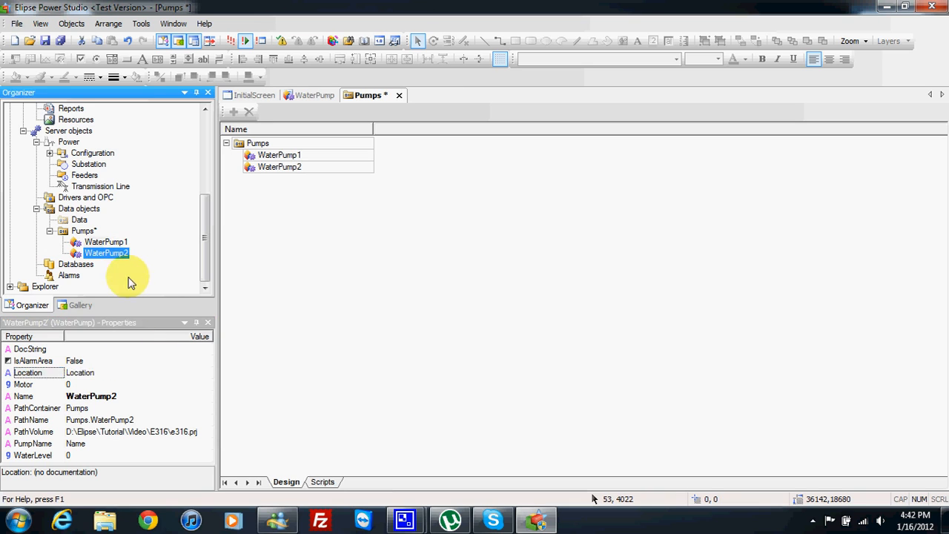
click(130, 374)
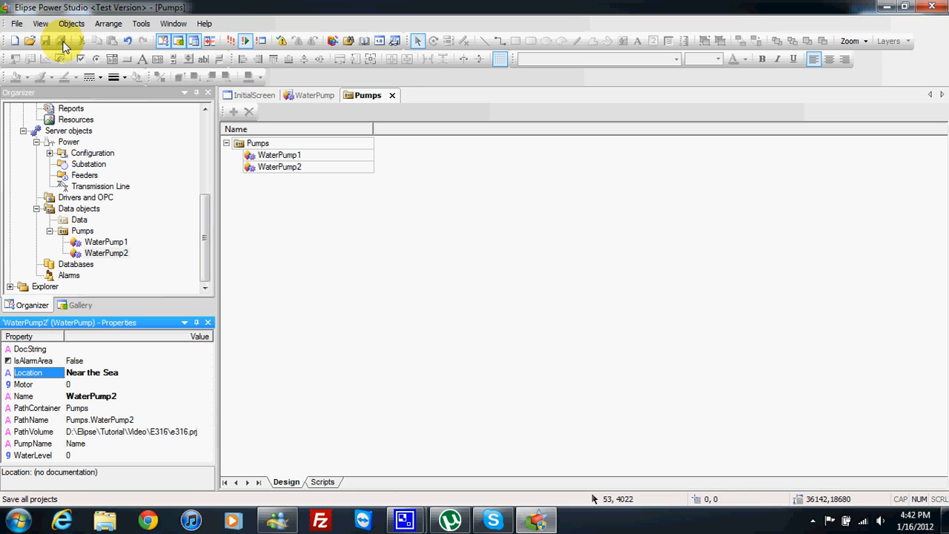
- Compare the Location values of the WaterPump1 and WaterPump2 objects
click(108, 242)
click(111, 252)
click(116, 242)
click(118, 254)
click(117, 243)
click(118, 254)
- Rename WaterPump1 as Pump001 and WaterPump2 as Pump002 in the Pumps data server, and save the project
click(118, 242)
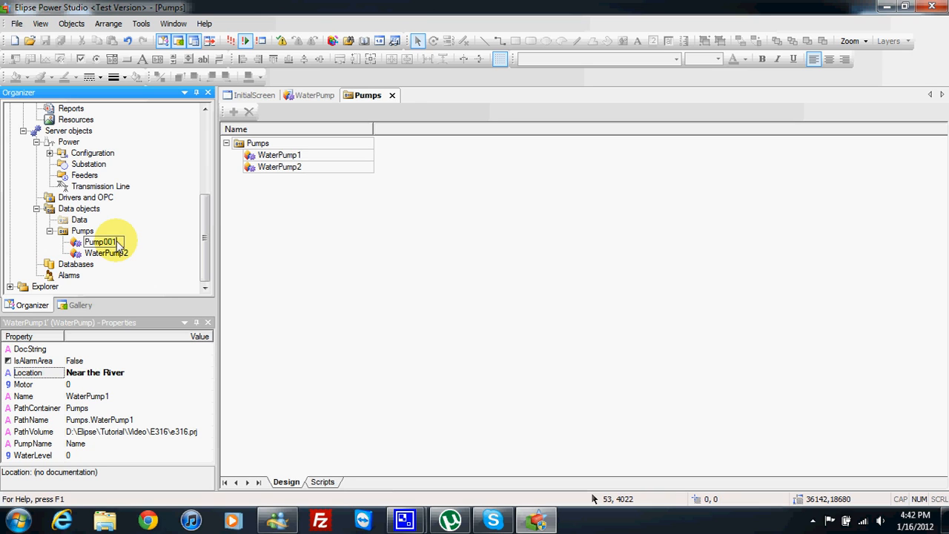
text(Pump001)
key(Return)
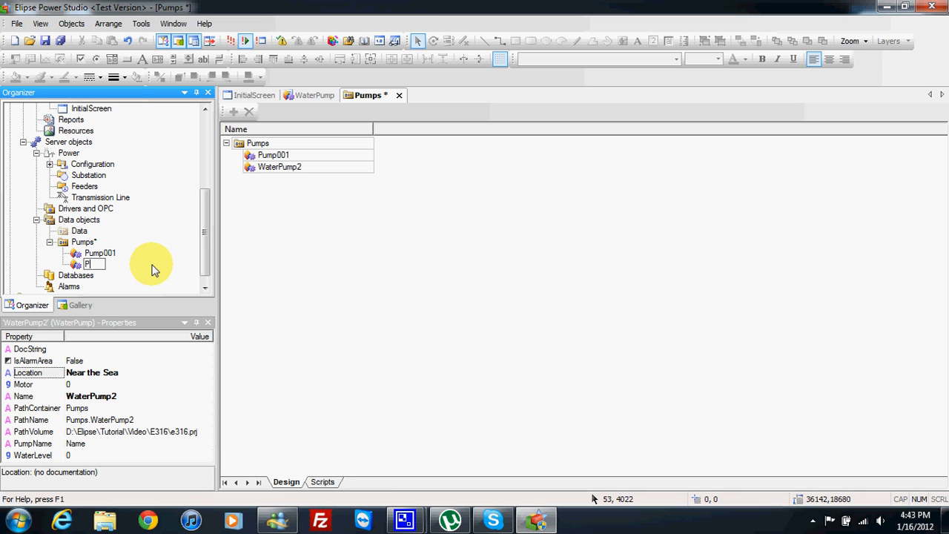
key(Return)
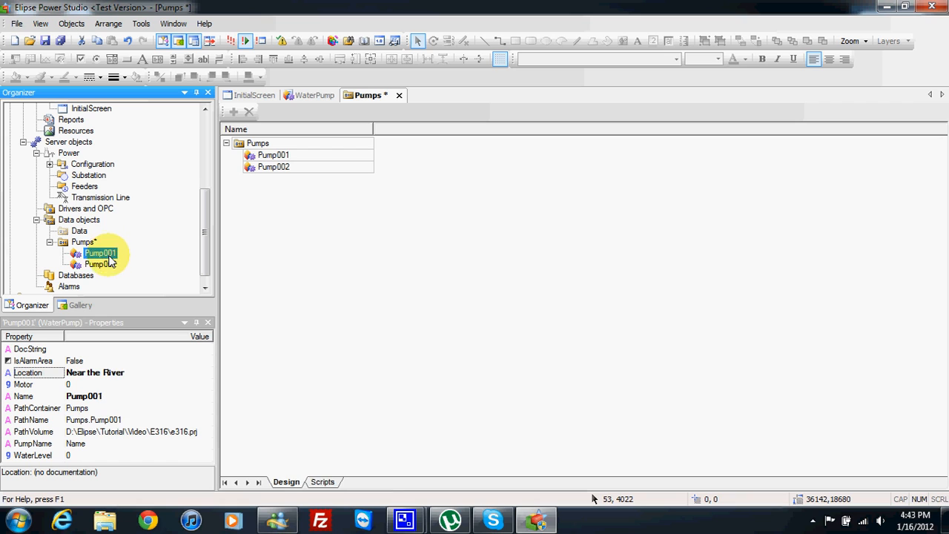
click(60, 41)
mouse_move(206, 241)
mouse_down()
mouse_move(208, 180)
mouse_move(206, 252)
mouse_up()
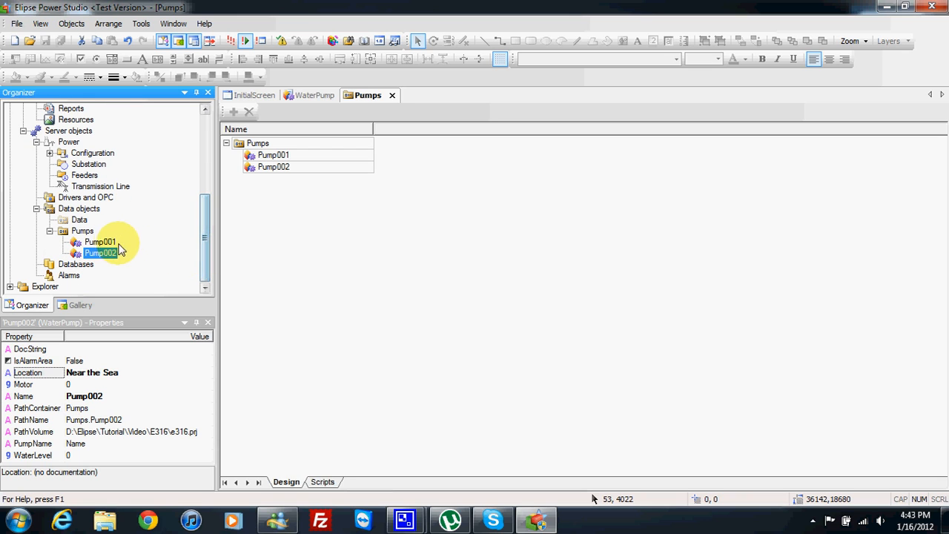
- Open InitialScreen and draw two Display objects side by side near its upper edge, about 3800 x 1000 and 4600 x 1000
drag(207, 216, 182, 183)
double_click(104, 209)
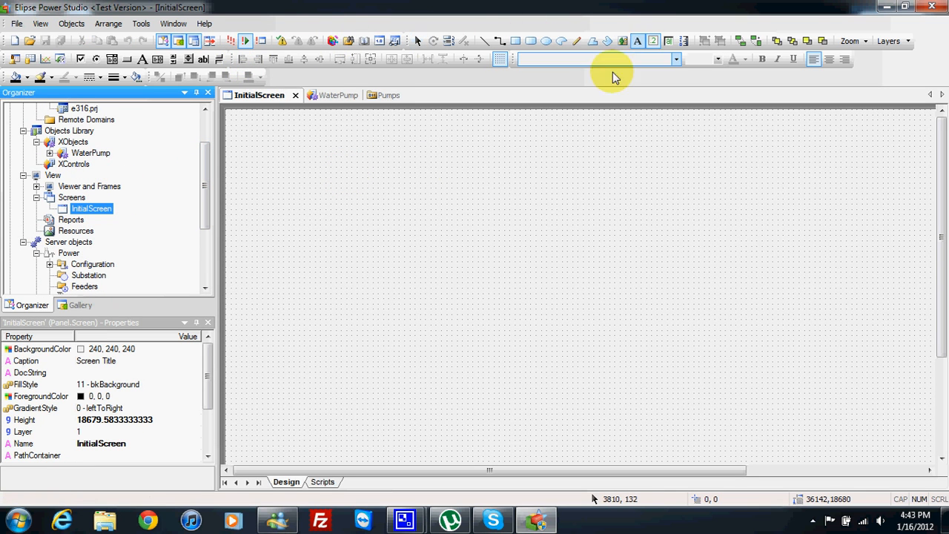
drag(341, 162, 453, 191)
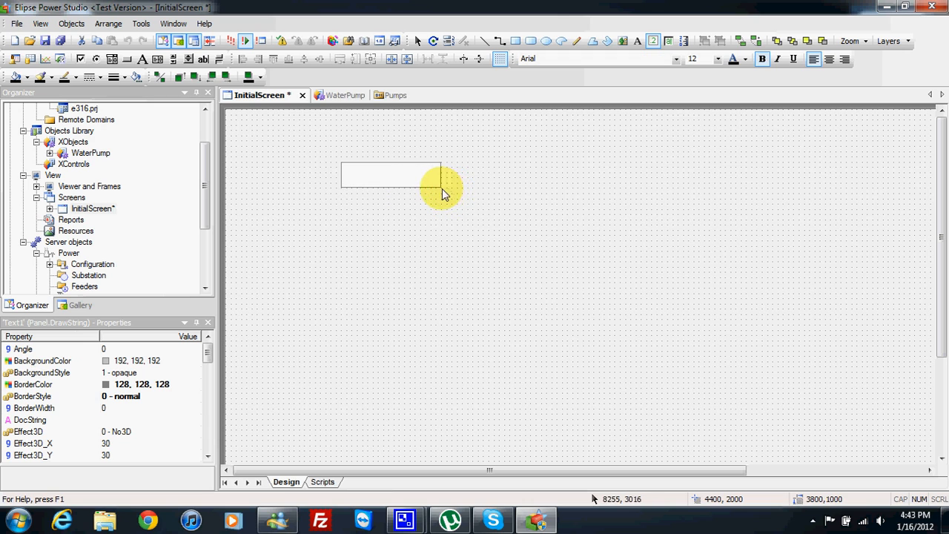
click(655, 42)
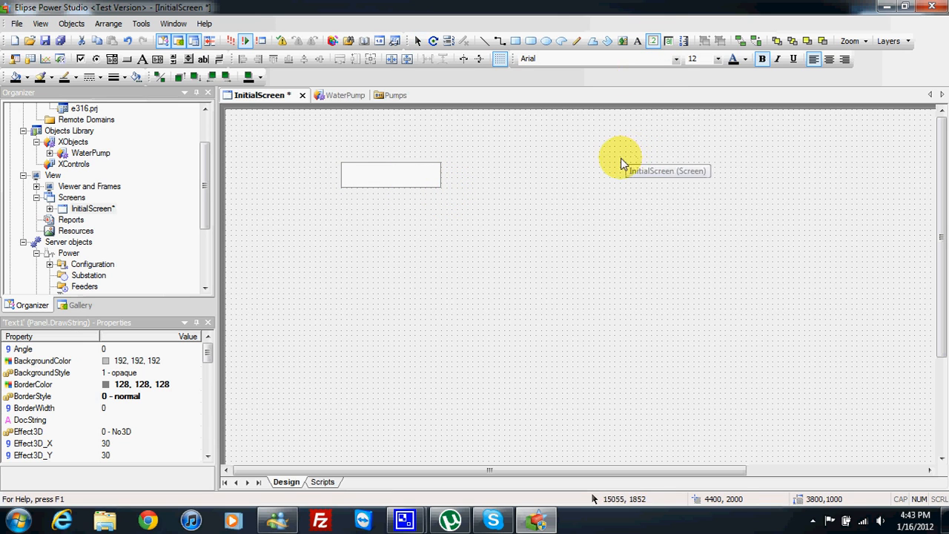
drag(639, 165, 760, 187)
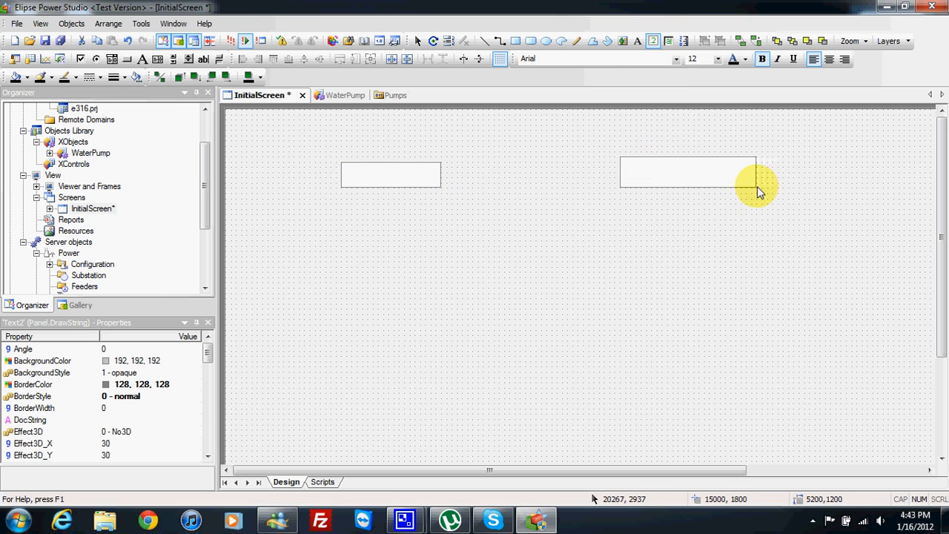
- Link the Value property of the left display, Text1, to Pumps.Pump001.Name
click(411, 171)
right_click(412, 172)
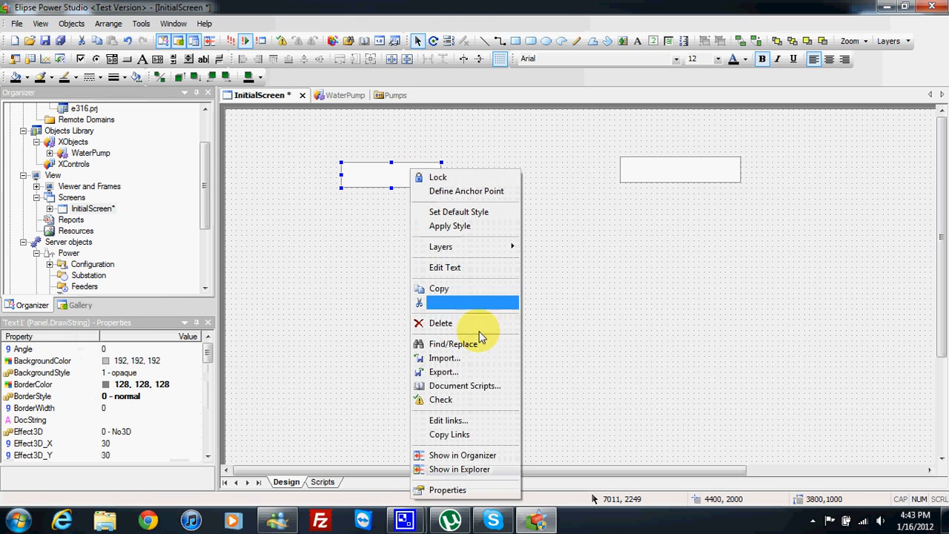
click(474, 489)
click(384, 204)
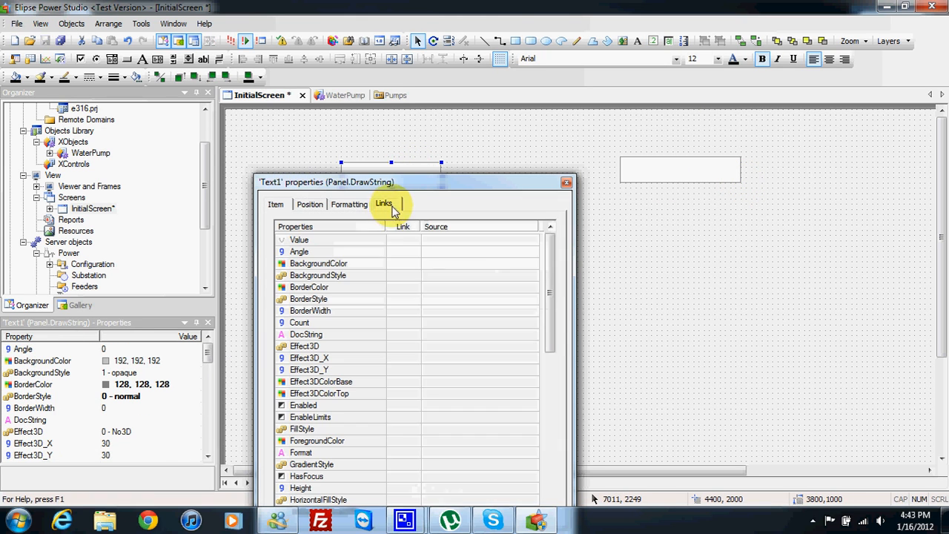
click(428, 242)
click(535, 243)
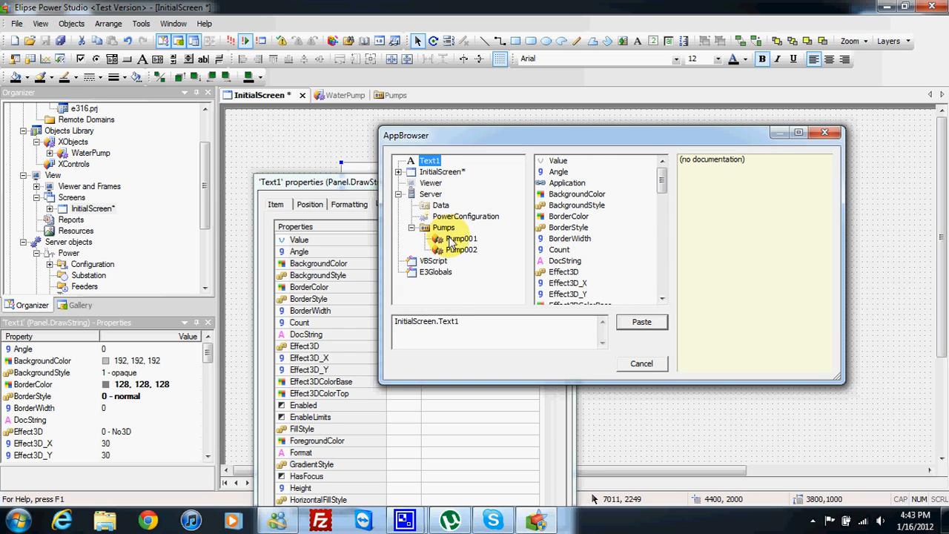
click(450, 243)
click(558, 239)
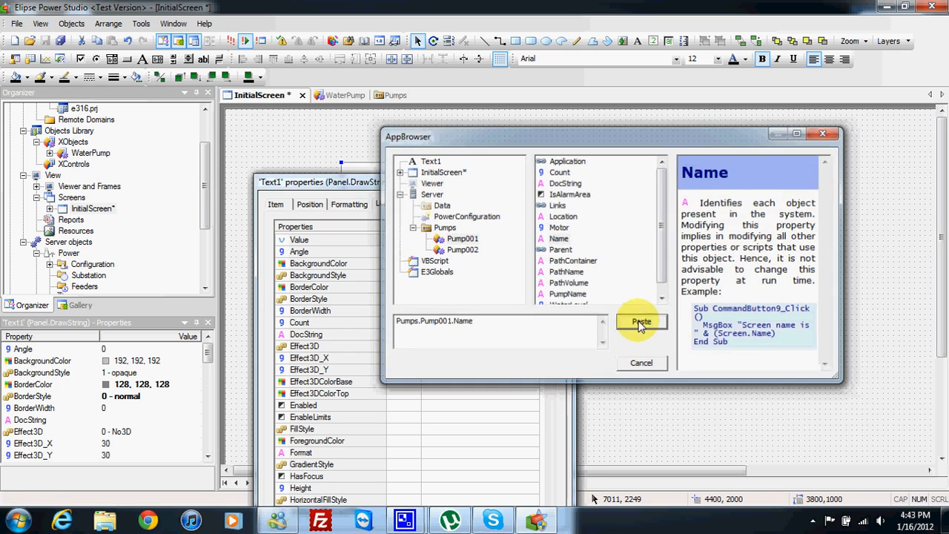
click(640, 323)
- Link the Value property of the right display, Text2, to Pumps.Pump002.Name
click(734, 170)
click(531, 243)
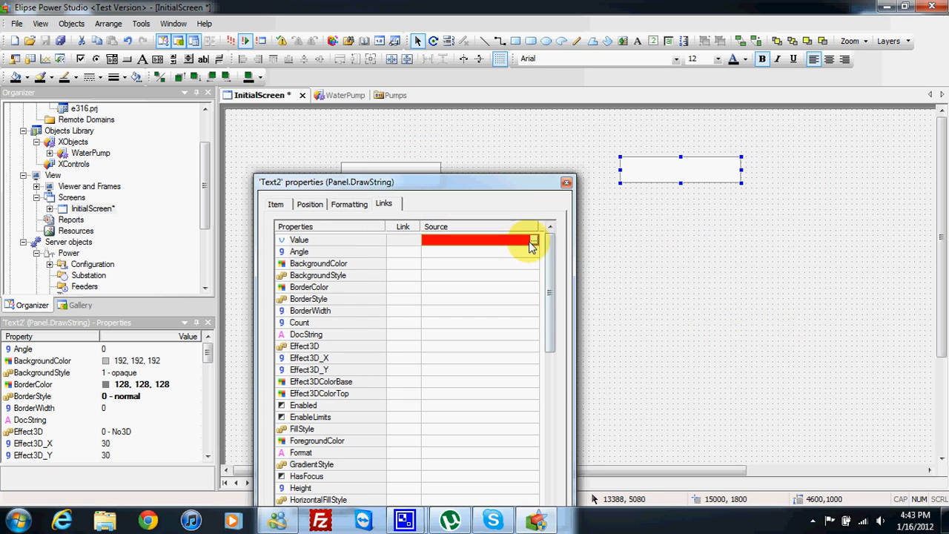
click(533, 242)
click(461, 250)
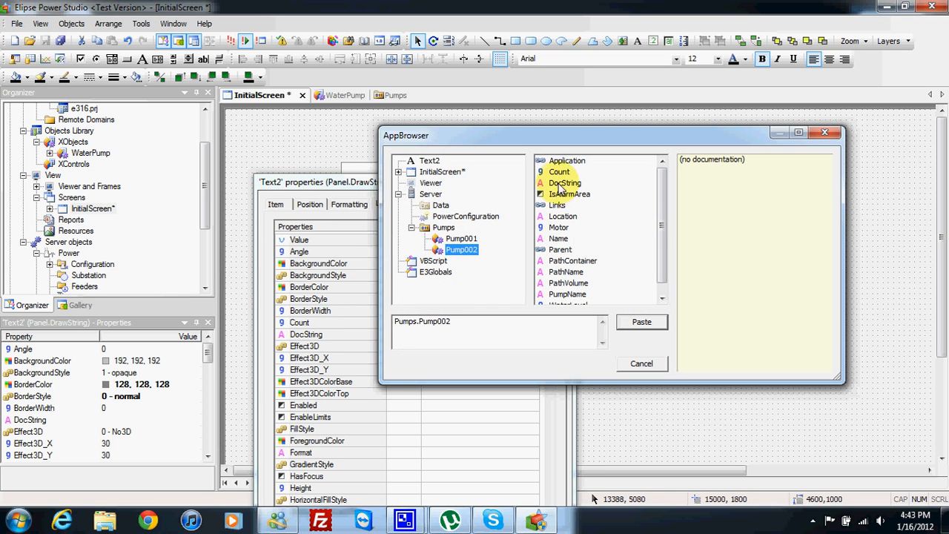
click(559, 239)
click(642, 322)
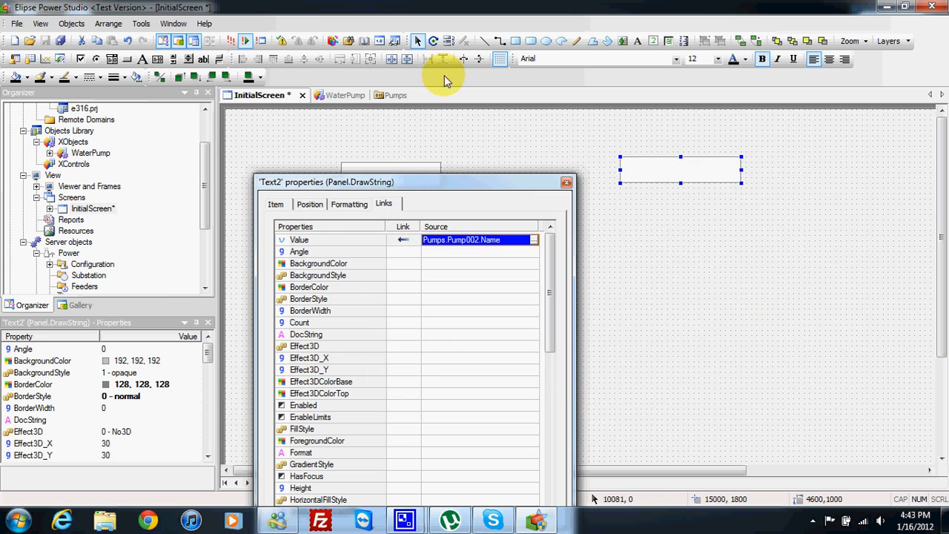
- Draw a second display below each name display, about 3600 x 1200 for Pump001 and 4400 x 1000 for Pump002
click(652, 42)
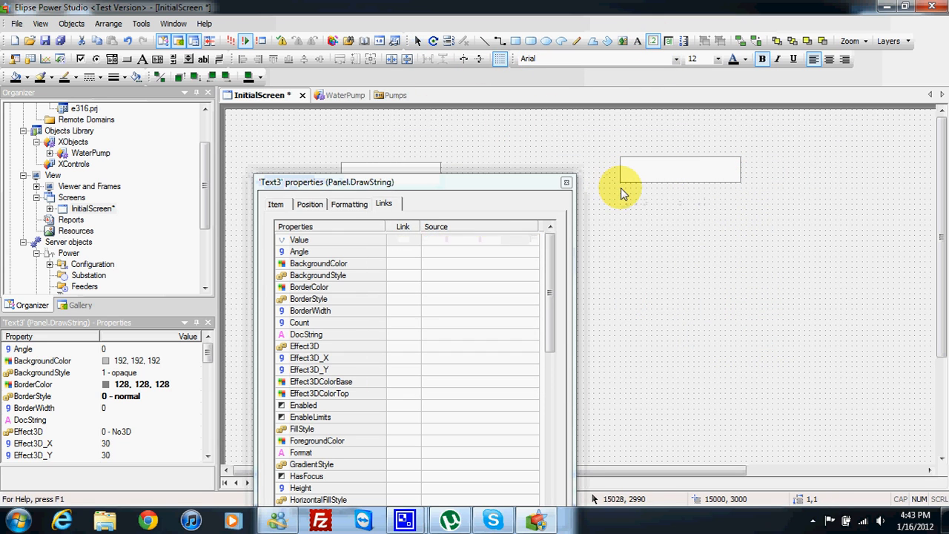
drag(620, 190, 397, 222)
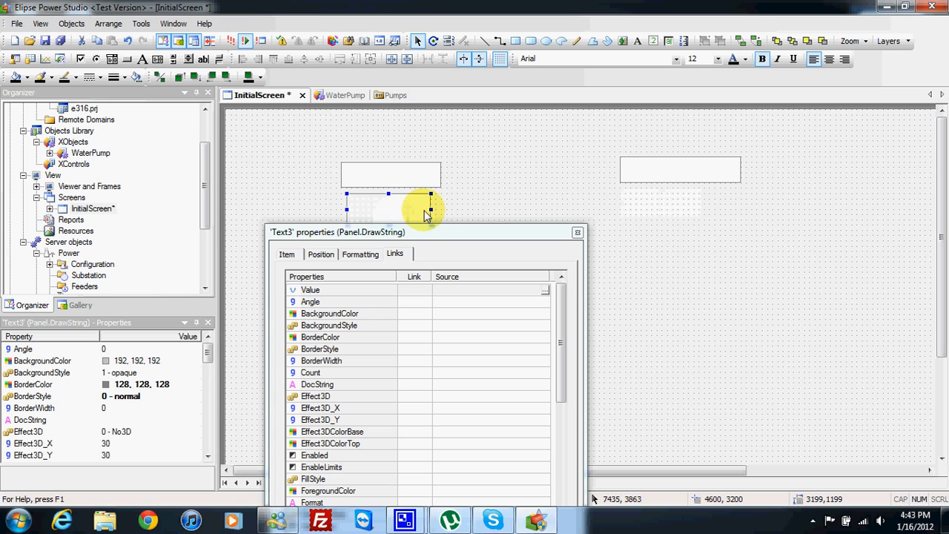
click(652, 41)
click(628, 191)
drag(654, 209, 740, 213)
- Link the Value property of the display below the Pump001 name to Pumps.Pump001.WaterLevel
click(381, 205)
click(508, 295)
click(548, 295)
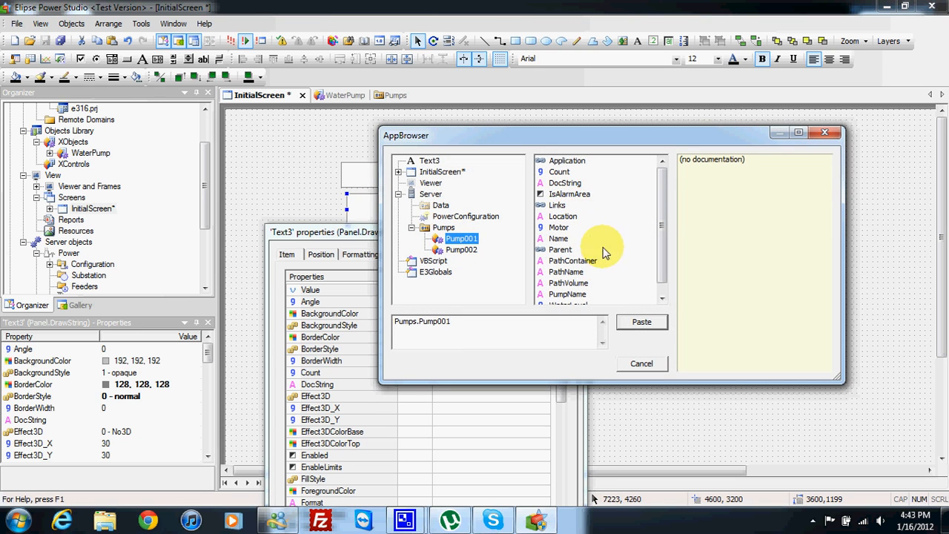
key(Tab)
scroll(658, 277, down, 1)
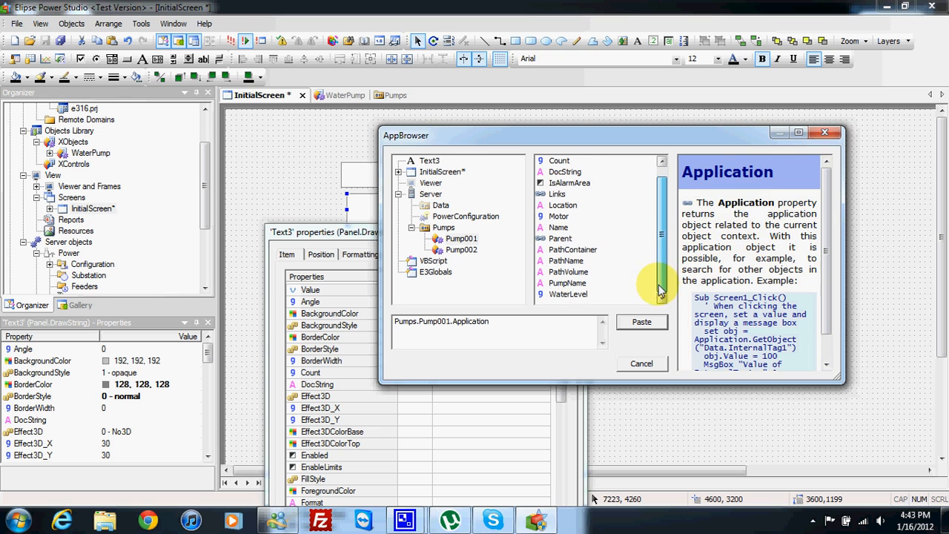
click(568, 294)
click(643, 321)
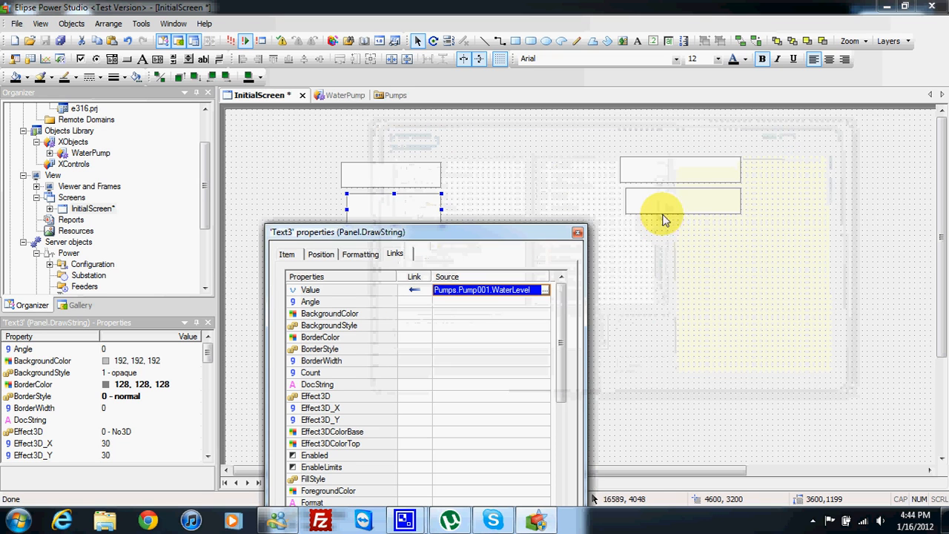
- Link the Value property of the display below the Pump002 name to Pumps.Pump002.WaterLevel
click(672, 210)
click(543, 292)
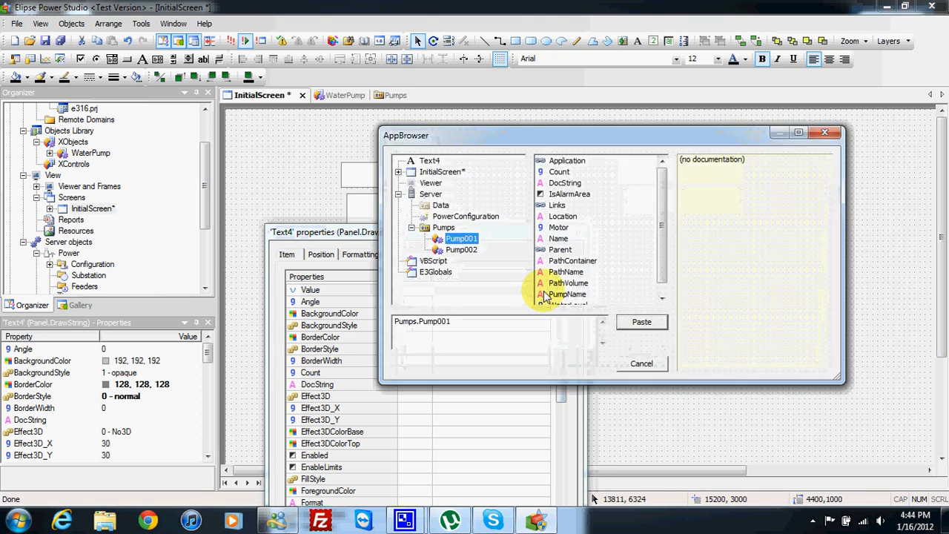
click(461, 250)
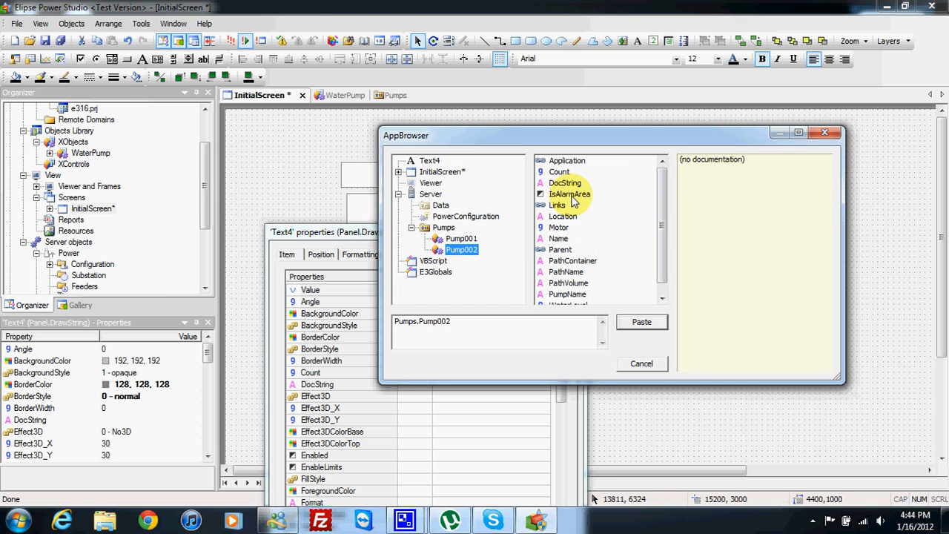
scroll(662, 270, down, 1)
click(575, 295)
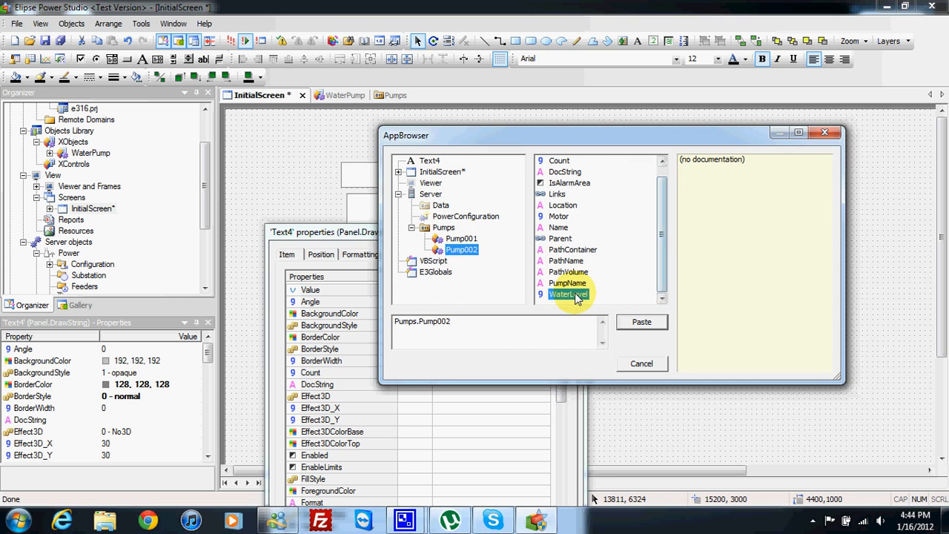
click(642, 321)
- Resize the Pump001 water level display to about 3800 x 800, aligned with the name display above it
drag(514, 238, 509, 278)
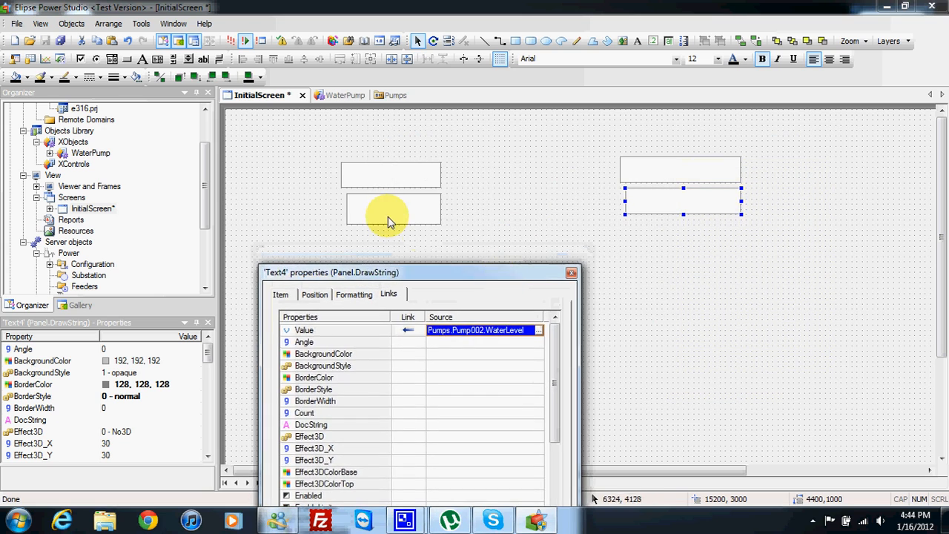
click(387, 216)
drag(346, 209, 392, 214)
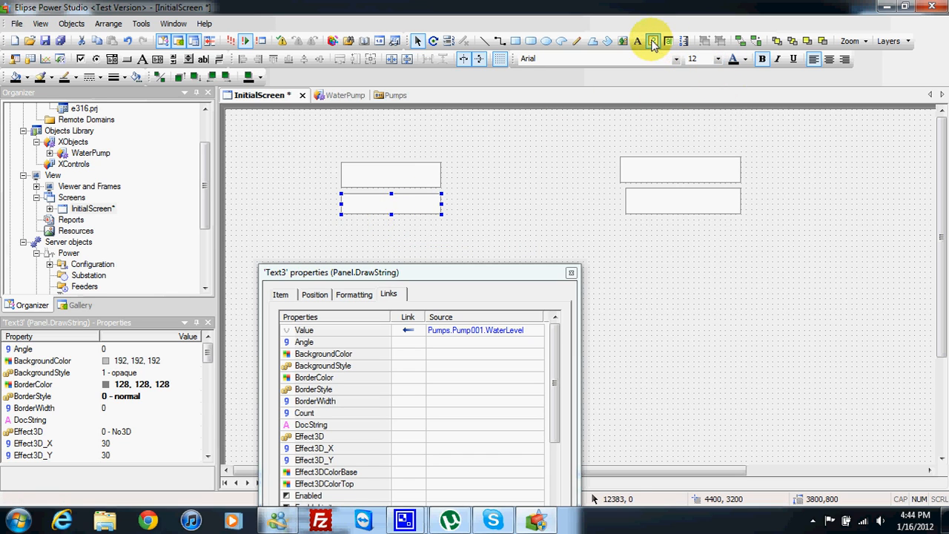
- Draw a third display about 3800 x 1000 in the Pump001 column and link its Value to Pumps.Pump001.Location
click(653, 43)
click(343, 223)
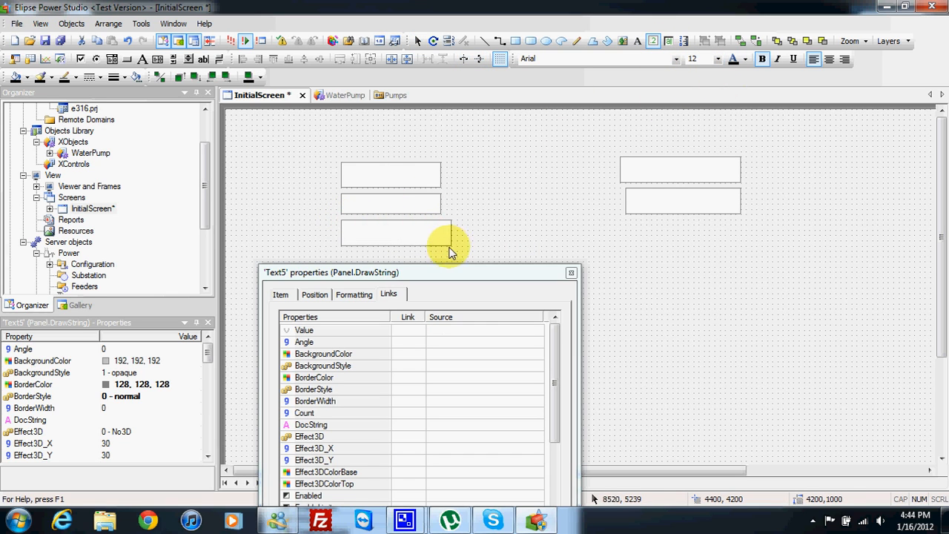
click(496, 330)
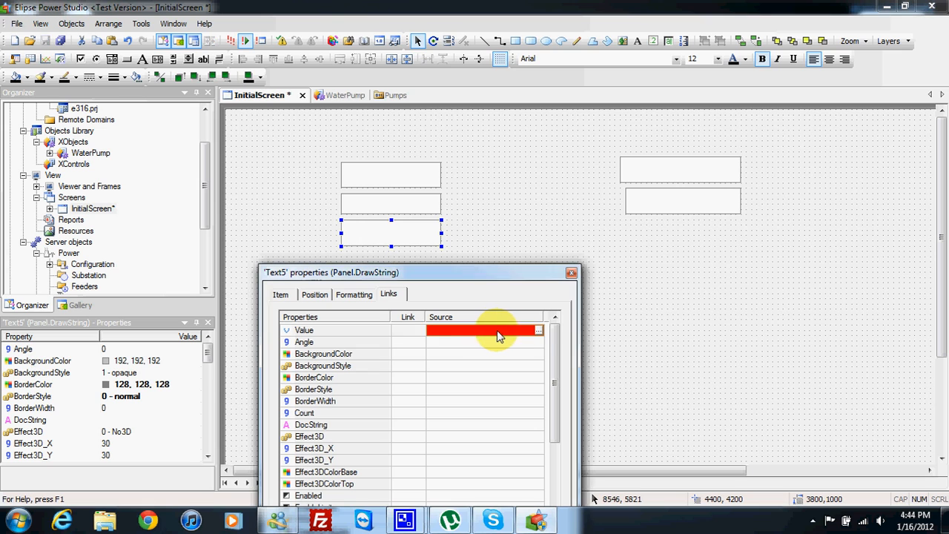
click(539, 331)
click(474, 251)
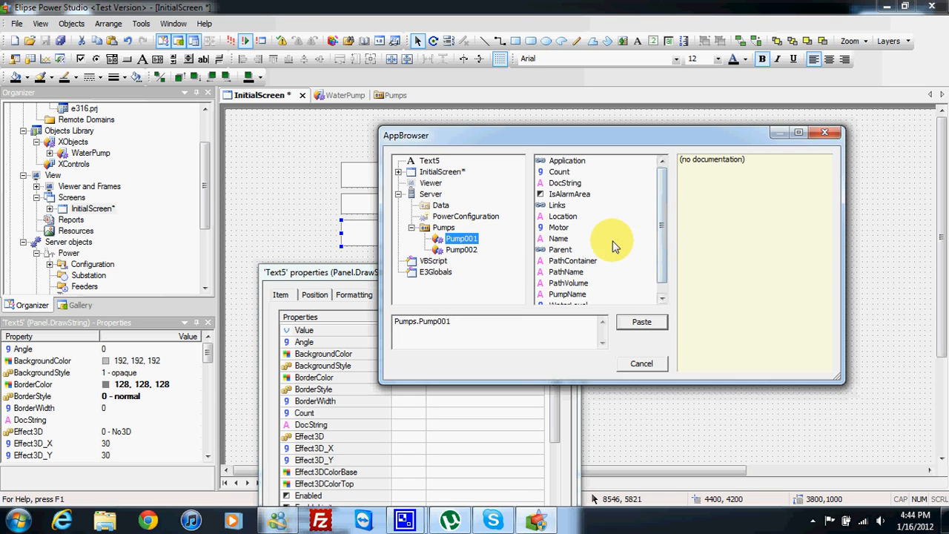
click(562, 216)
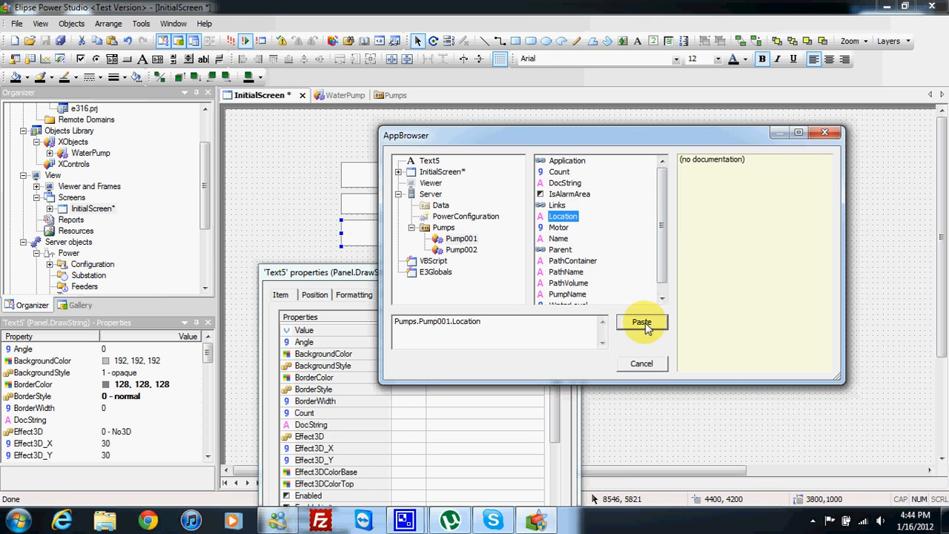
click(642, 322)
- Draw a third display about 4800 x 1000 in the Pump002 column and try to link its Value to Pumps.Pump002.Location
click(658, 41)
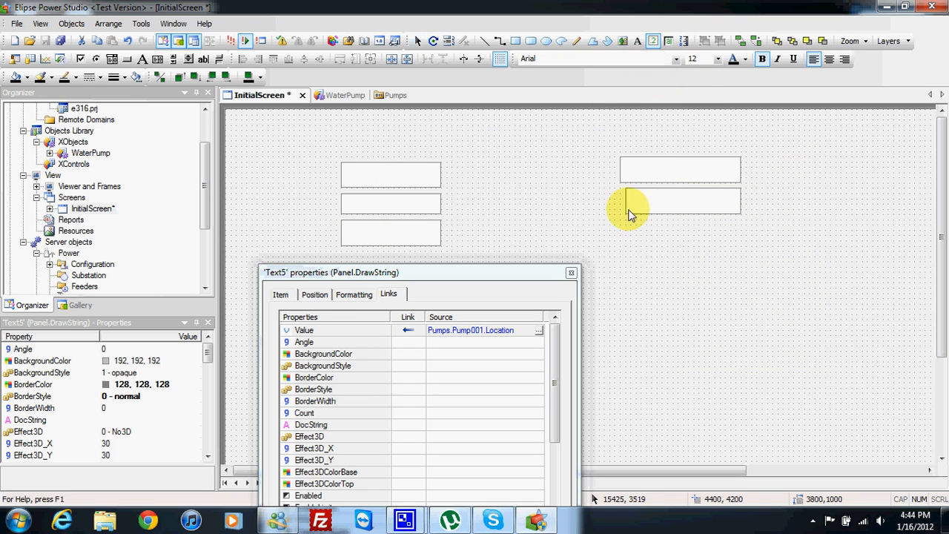
drag(620, 224, 745, 250)
right_click(720, 243)
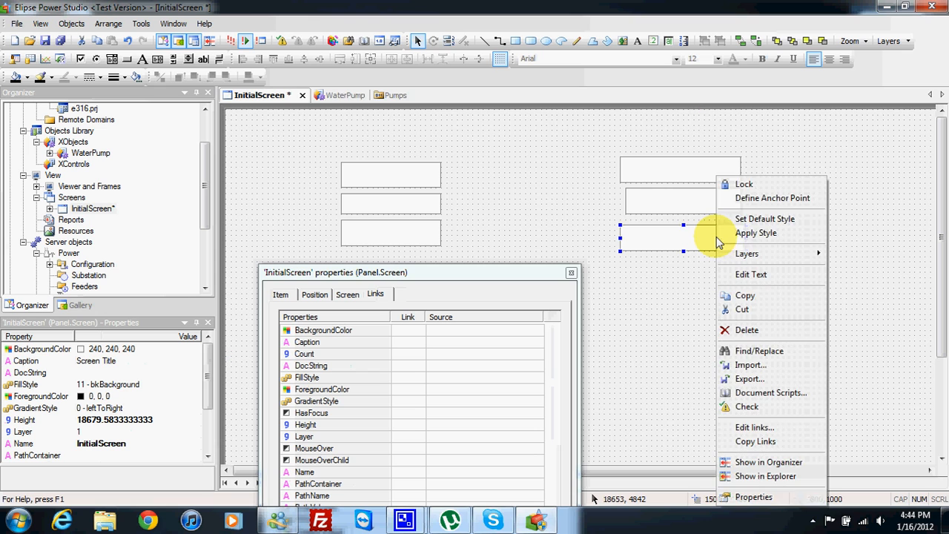
click(540, 330)
click(540, 330)
click(462, 238)
click(562, 215)
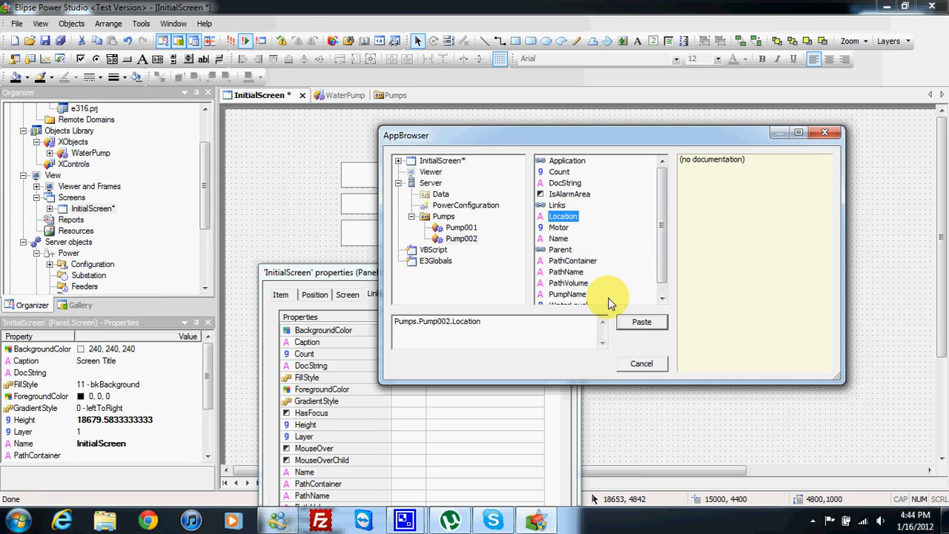
click(631, 321)
click(573, 274)
click(635, 209)
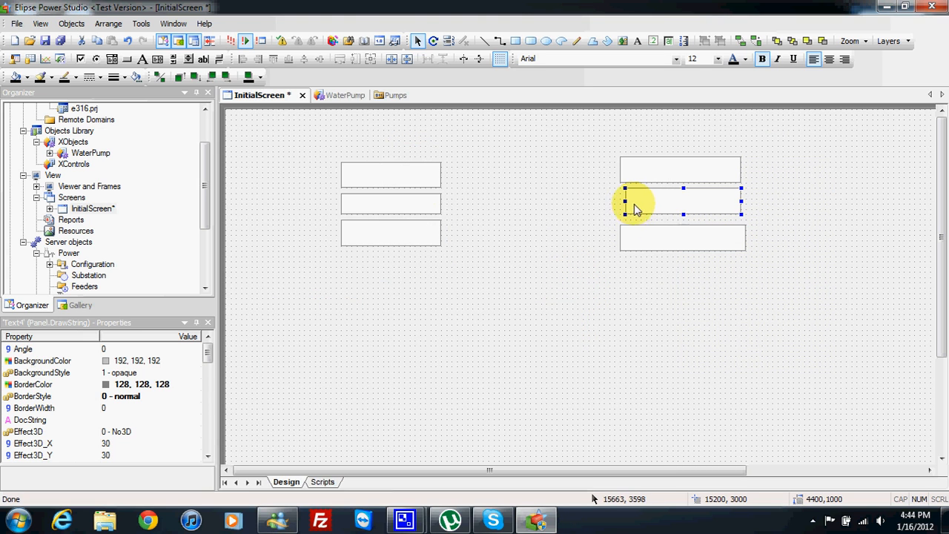
- Move the third display in the Pump002 column to 15000, 4200 and save the project
double_click(642, 240)
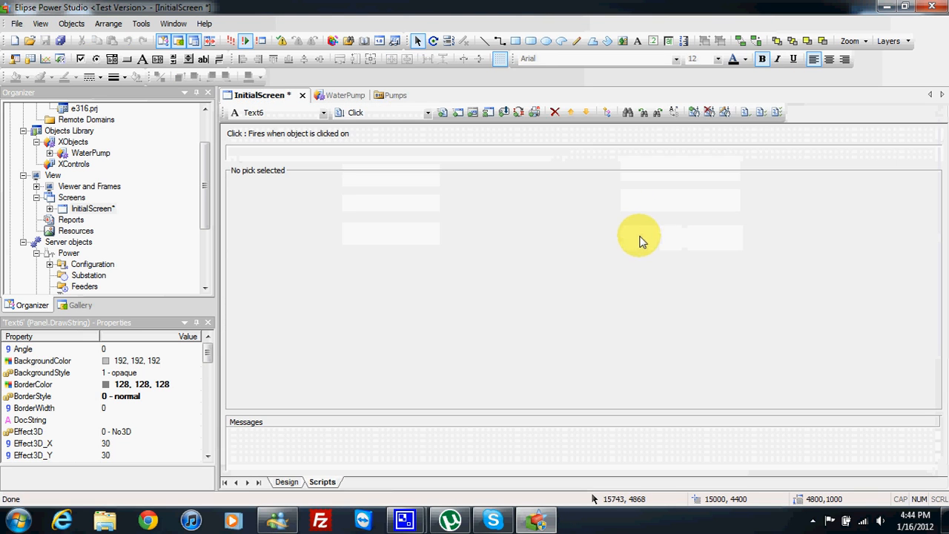
click(287, 482)
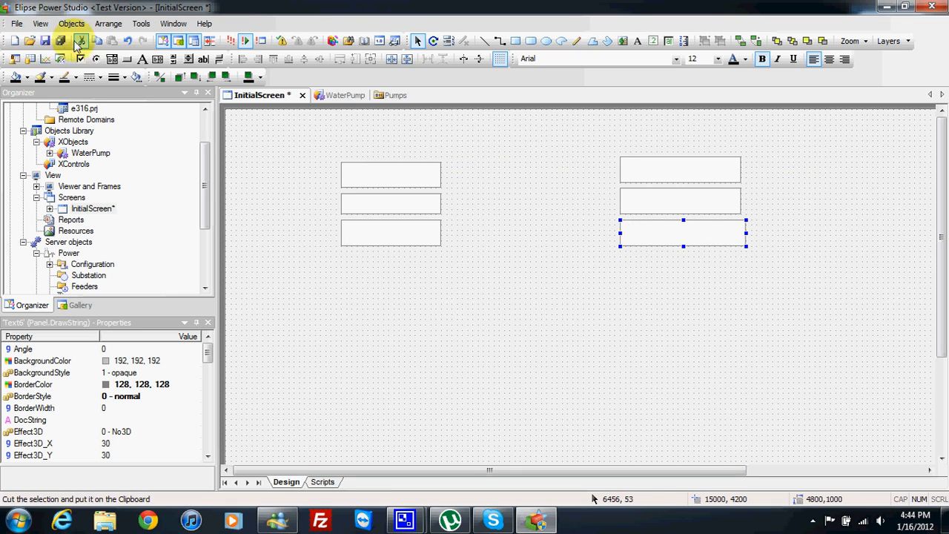
click(45, 41)
- Run the application to check the pump displays, and inspect the Location property of the Pump002 instance
click(231, 41)
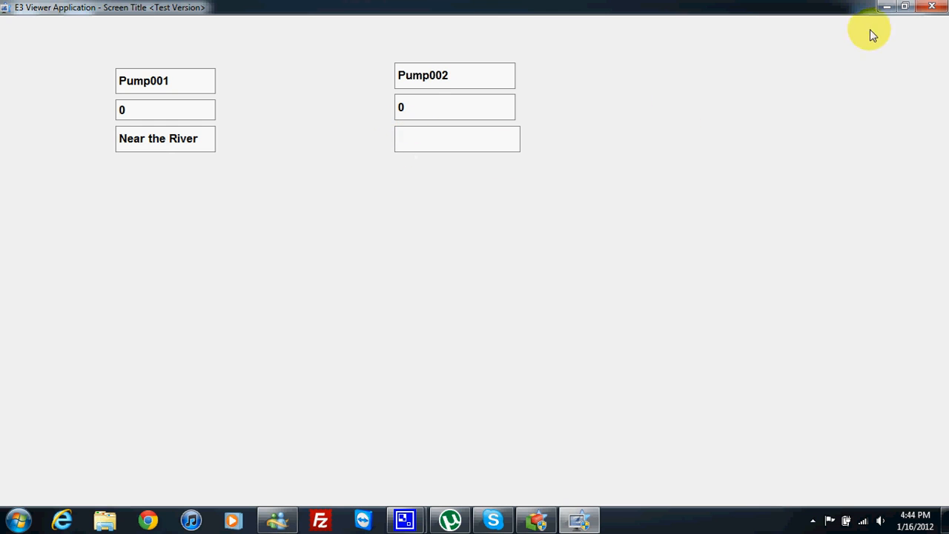
click(932, 7)
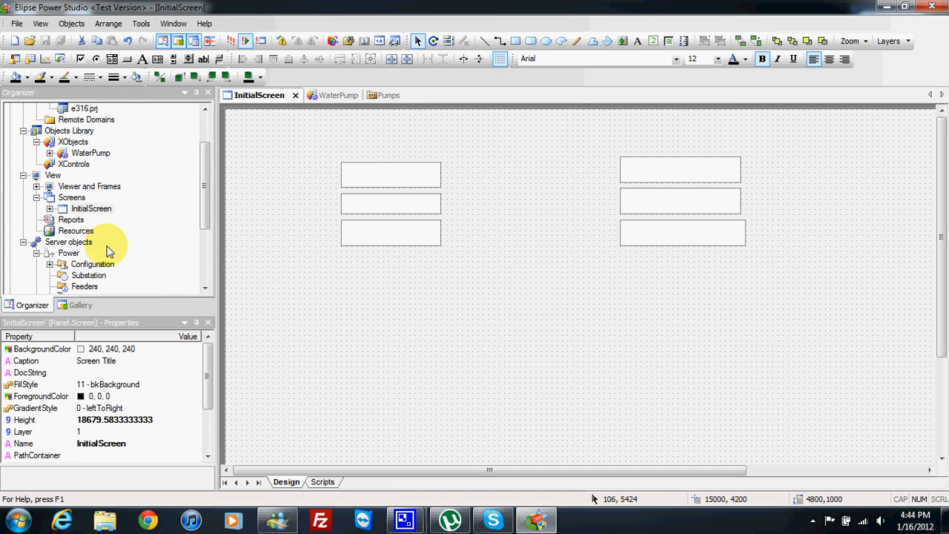
drag(205, 190, 205, 244)
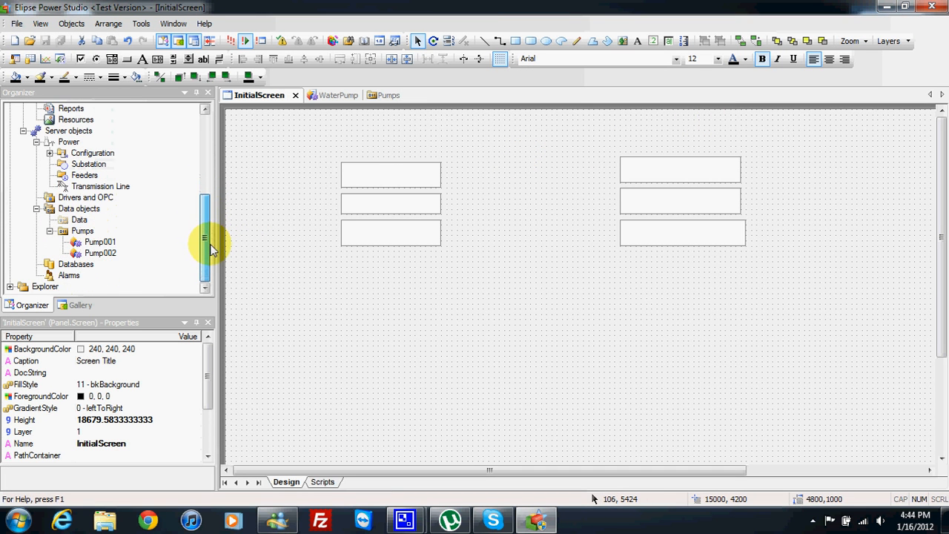
click(102, 254)
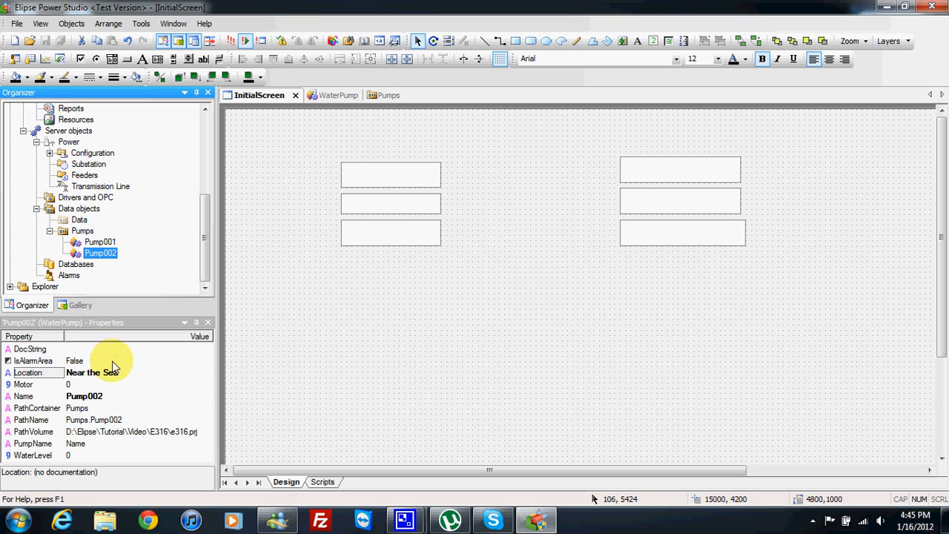
- Link the Value property of the third display in the Pump002 column to Pumps.Pump002.Location
click(671, 240)
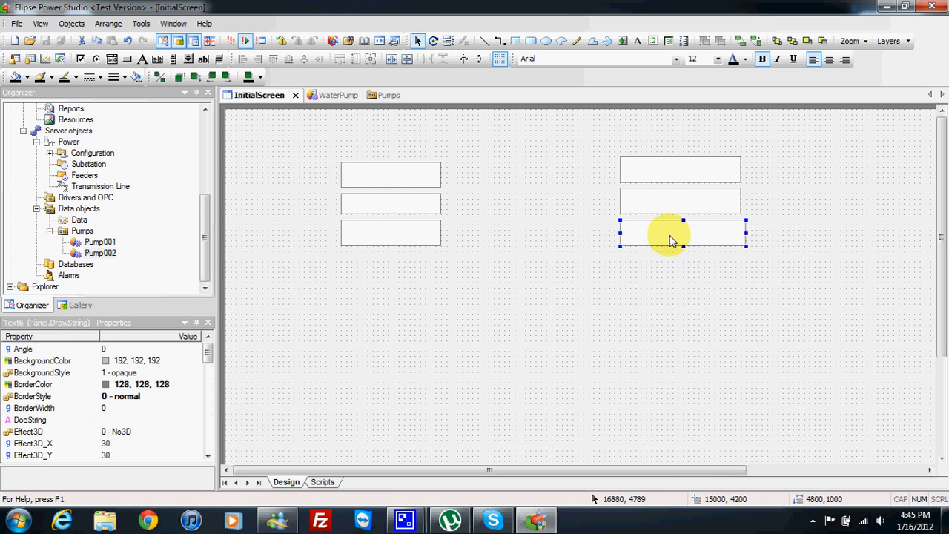
right_click(672, 239)
click(708, 496)
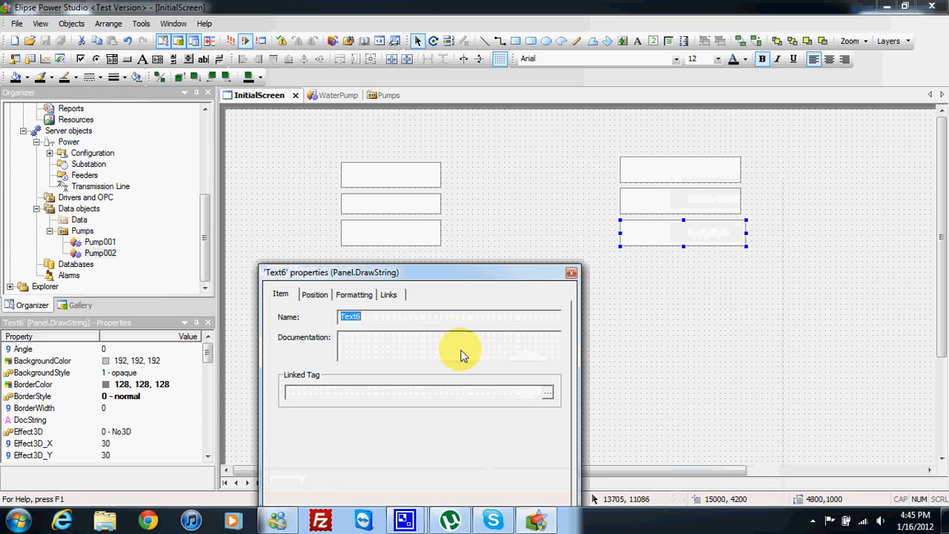
click(389, 293)
click(491, 330)
click(547, 330)
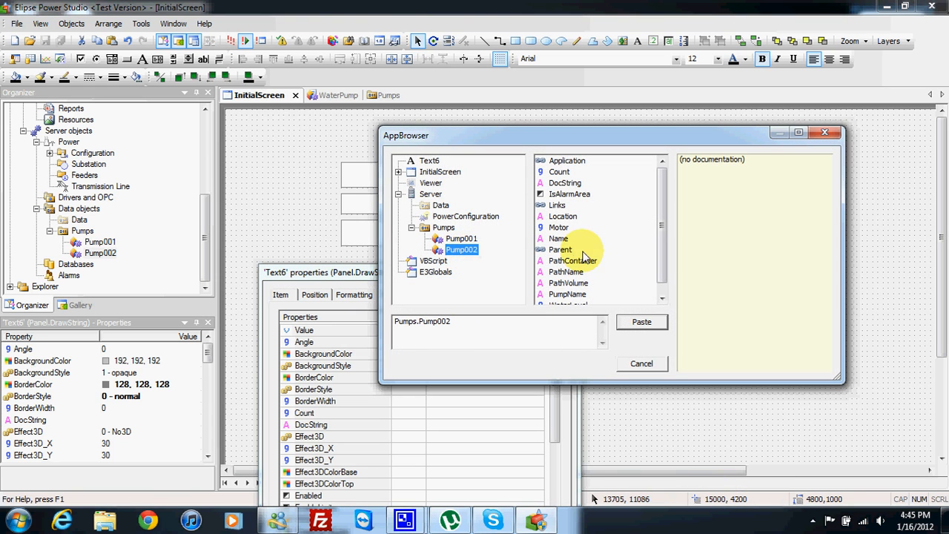
click(642, 321)
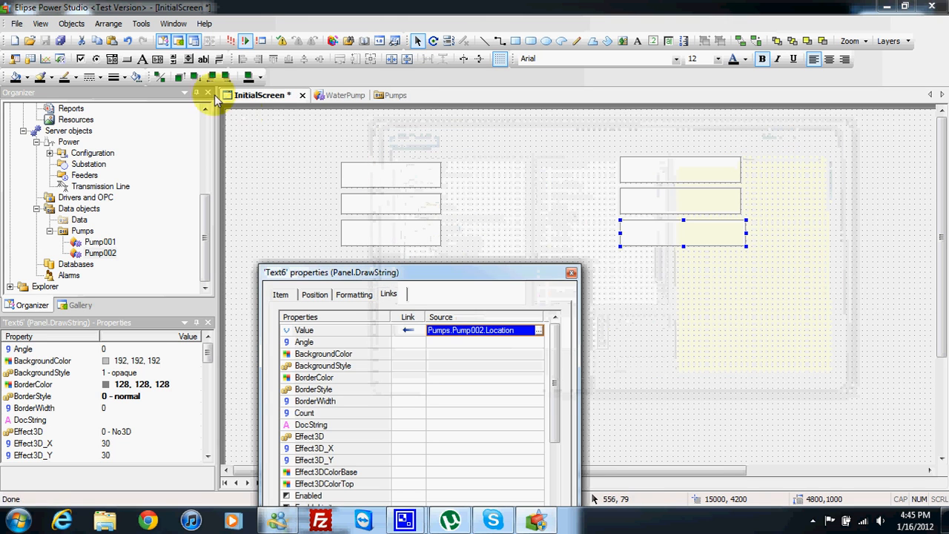
- Run the application again to check both location displays, and close the Pump002 properties window
click(233, 40)
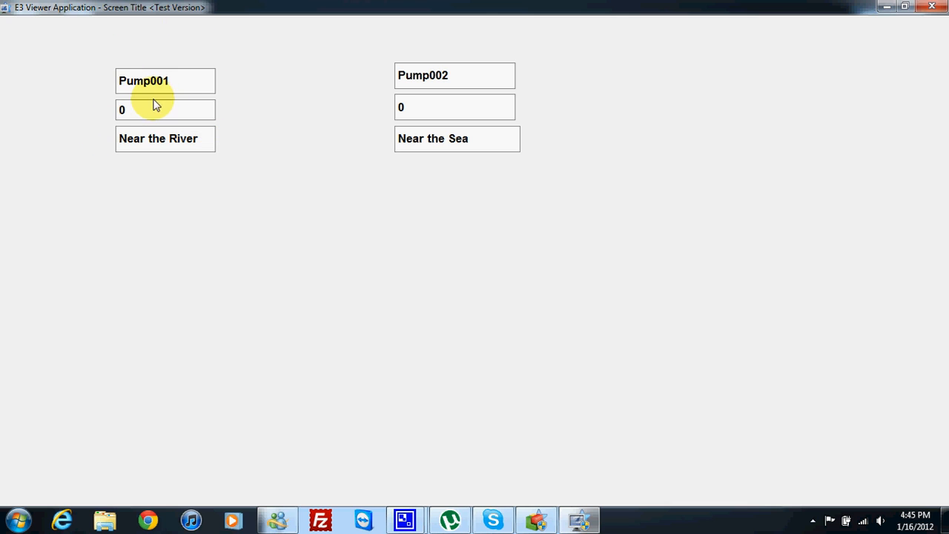
click(932, 7)
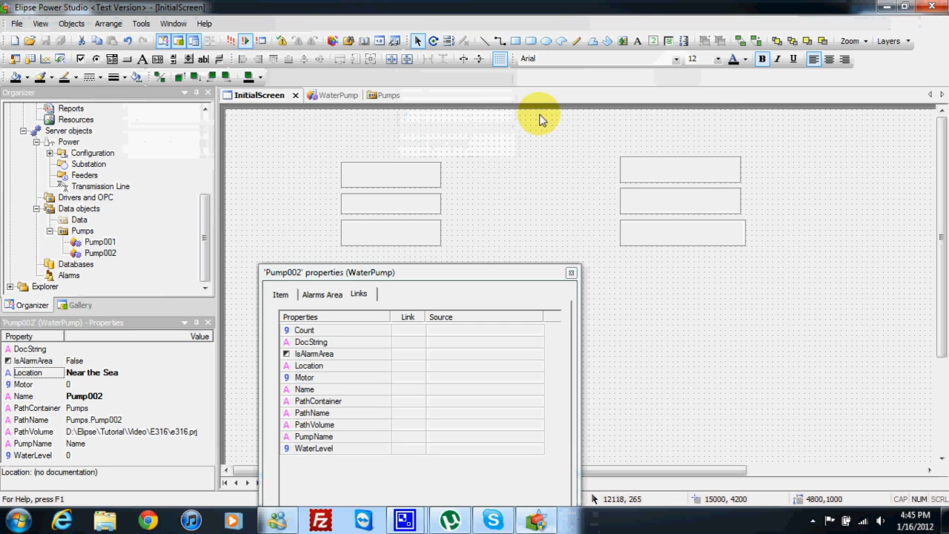
click(570, 272)
- Draw a command button about 3800 x 1200 below the Pump001 displays and one about 4600 x 1200 below the Pump002 displays
click(127, 59)
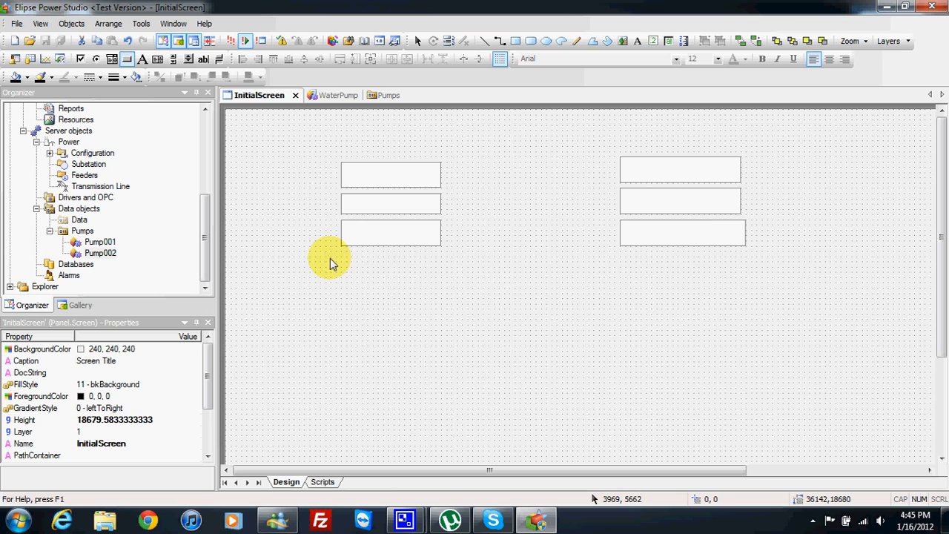
drag(341, 252, 441, 282)
click(127, 59)
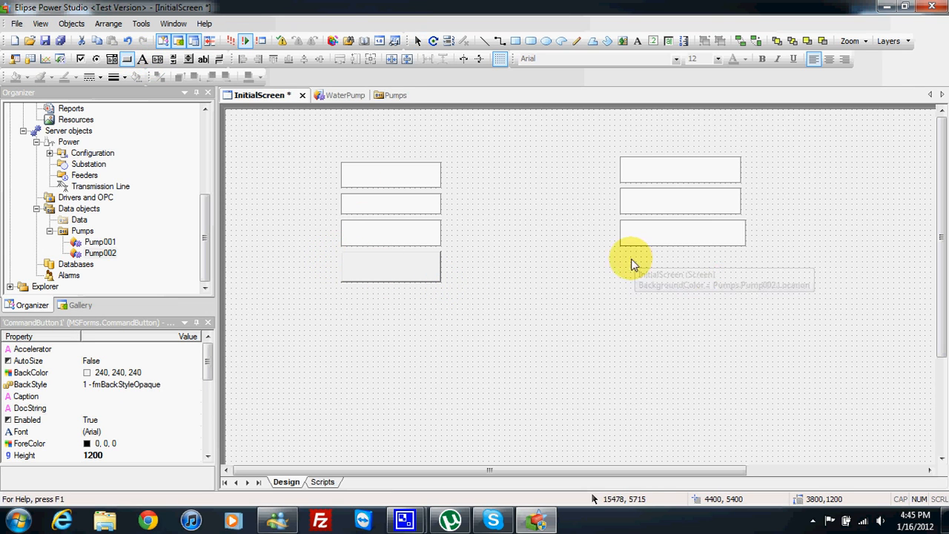
mouse_move(629, 257)
mouse_down()
mouse_move(757, 290)
mouse_move(744, 286)
mouse_up()
click(408, 262)
click(137, 398)
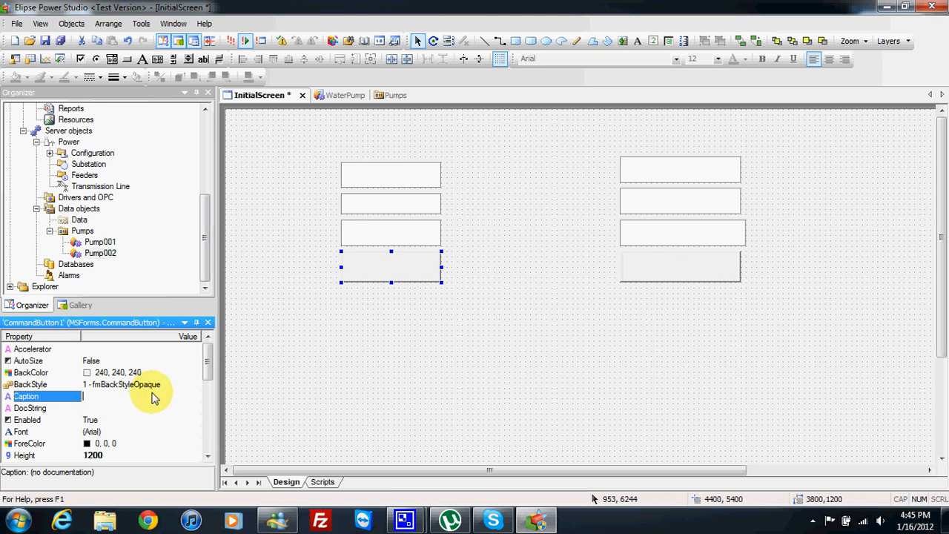
right_click(399, 270)
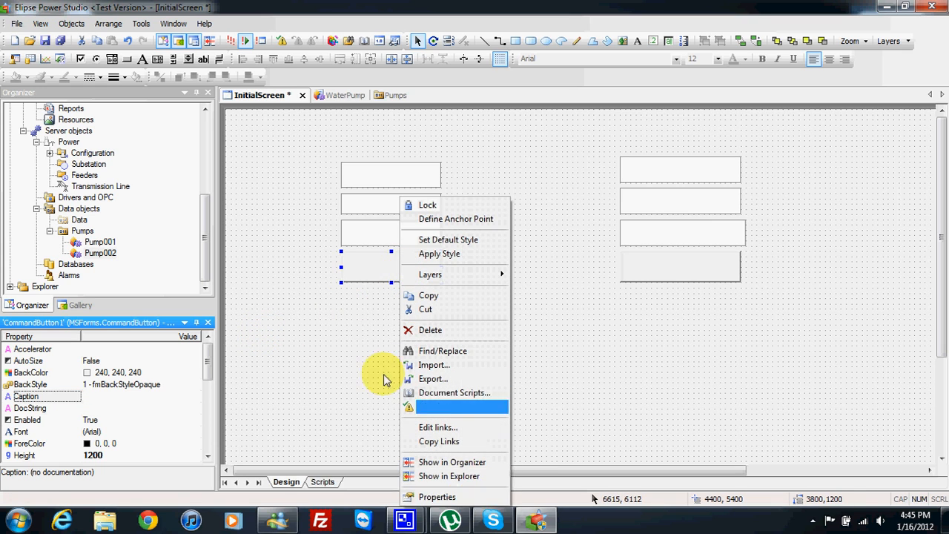
- Add a Click script to the Pump001 column's button and begin it with Application.GetObject("Pumps.Pump001").Motor = 1 -
double_click(371, 269)
click(442, 113)
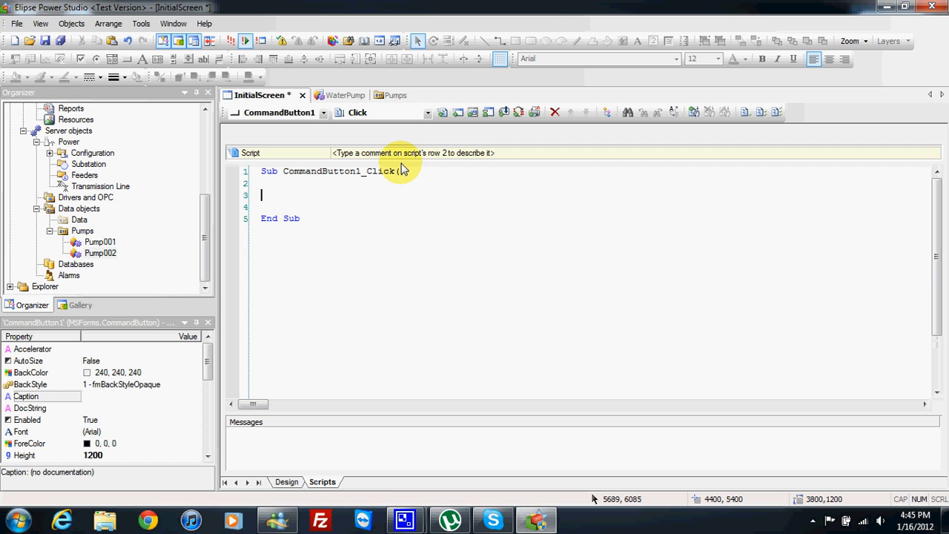
click(608, 112)
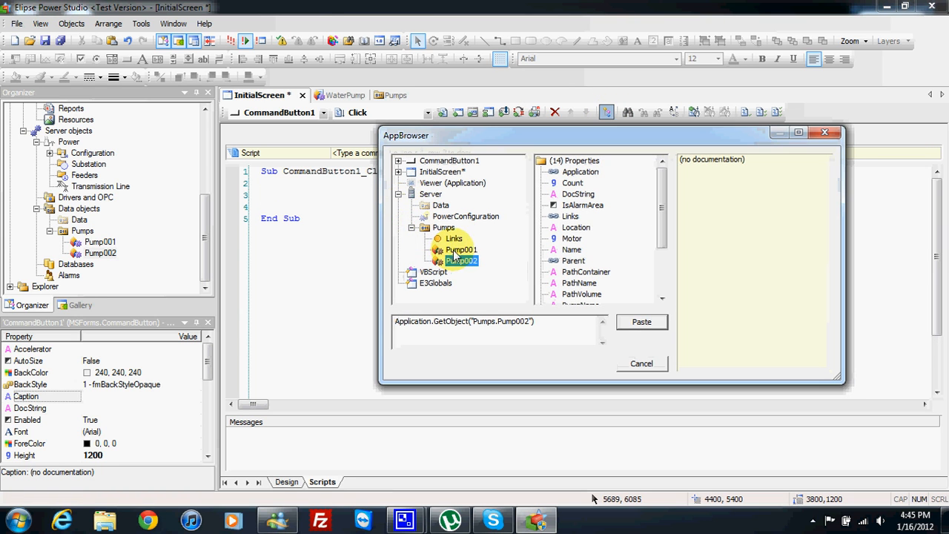
click(458, 250)
click(572, 239)
click(641, 321)
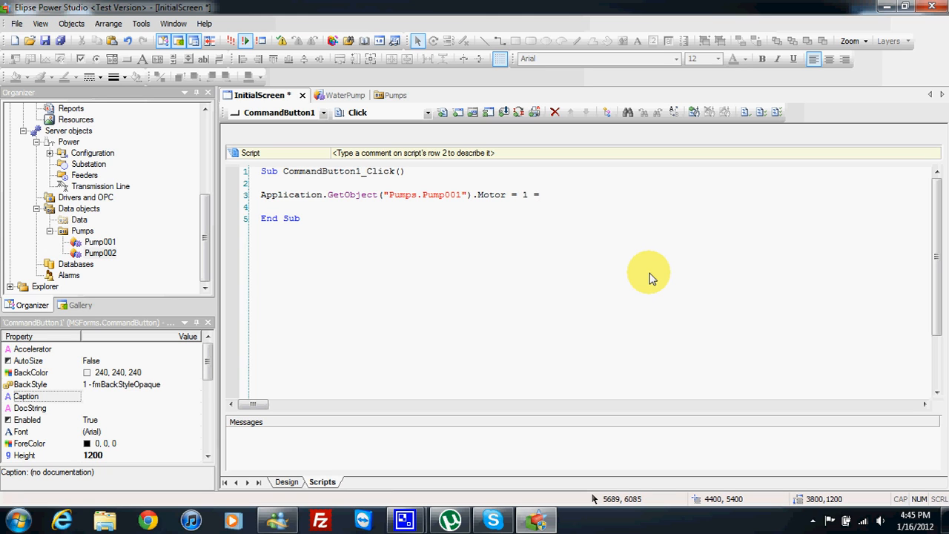
text(= 1 -)
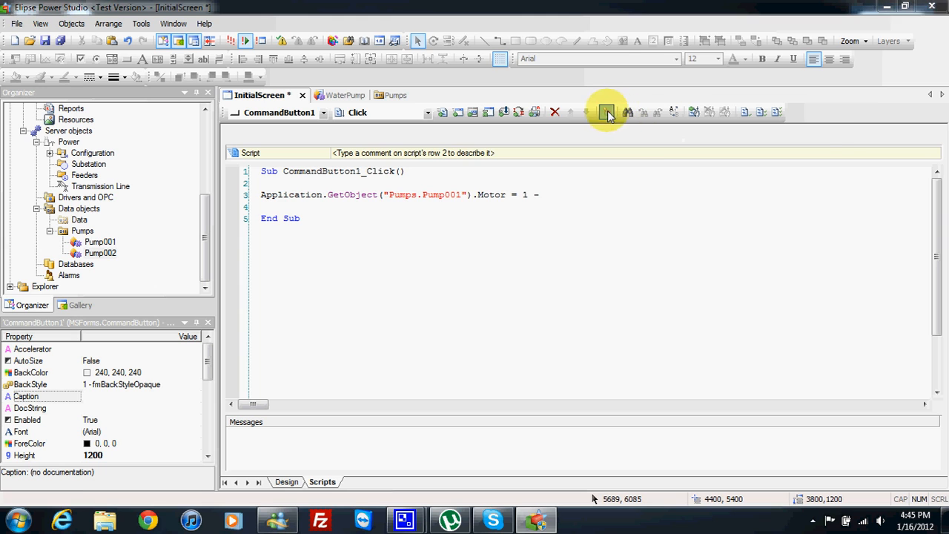
- Complete the script expression with Application.GetObject("Pumps.Pump001").Motor and save the project
click(606, 112)
click(571, 238)
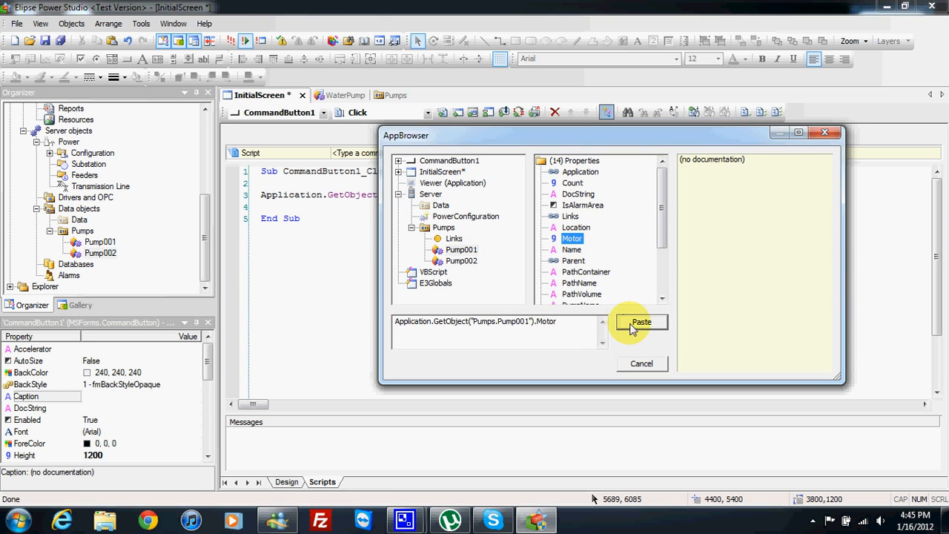
click(642, 321)
drag(808, 196, 562, 195)
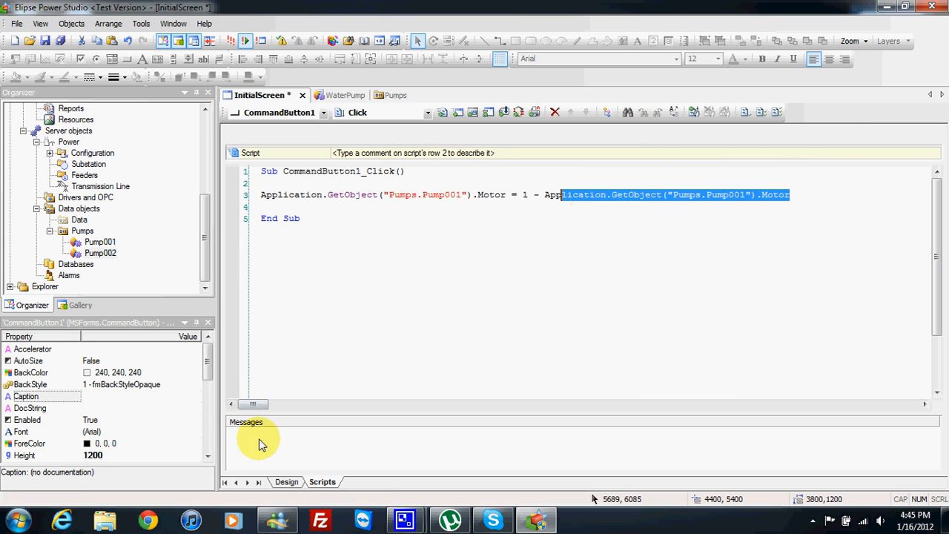
click(60, 41)
click(288, 482)
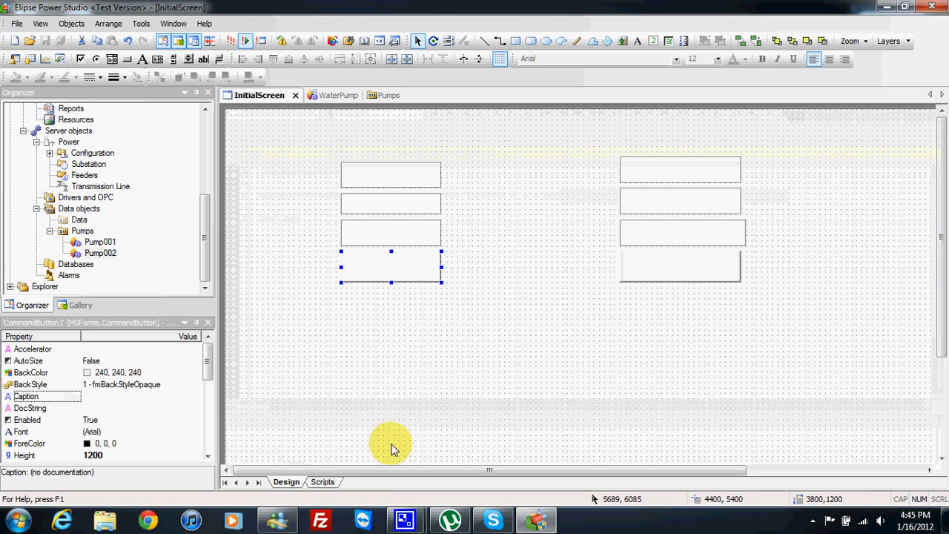
- Give the Pump002 column's button a Click script: Application.GetObject("Pumps.Pump002").Motor = 1 - Application.GetObject("Pumps.Pump002").Motor
double_click(695, 274)
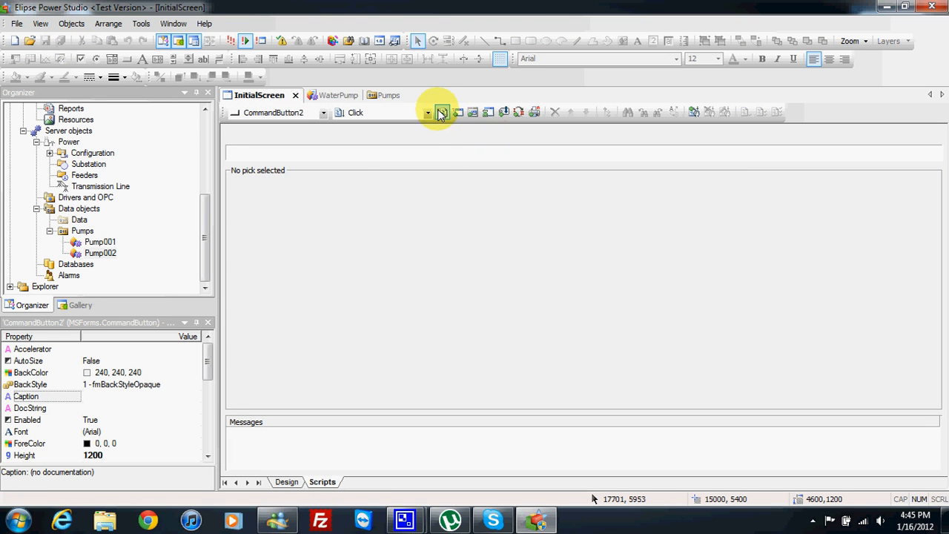
click(607, 112)
click(463, 260)
click(570, 238)
click(641, 321)
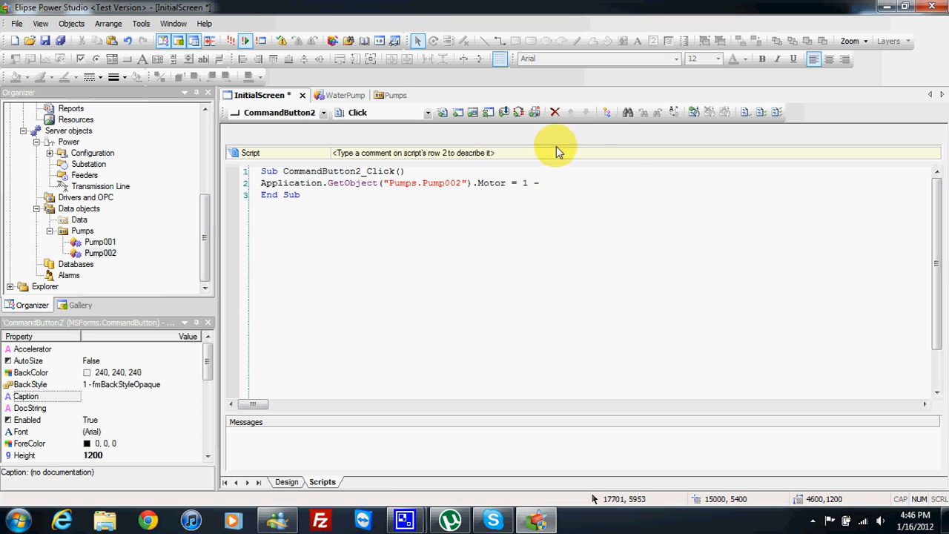
click(607, 112)
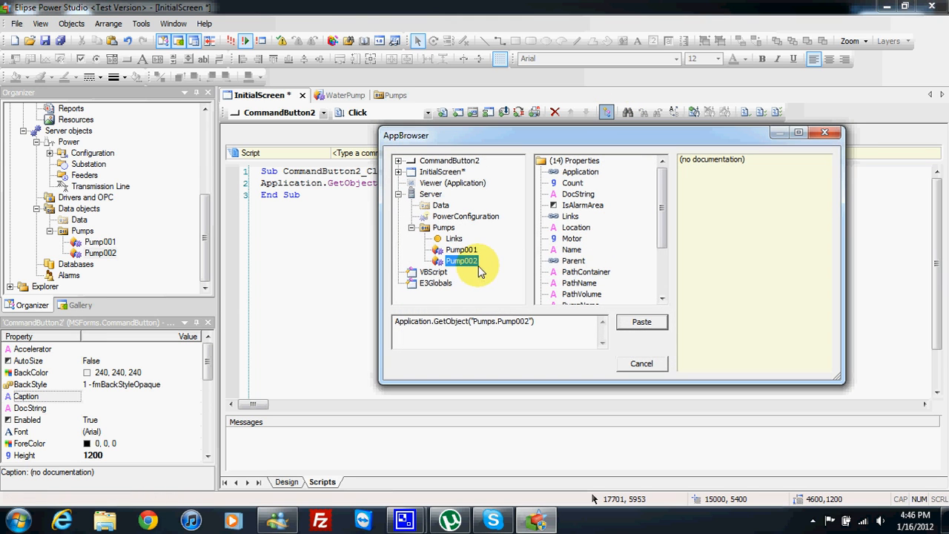
click(639, 321)
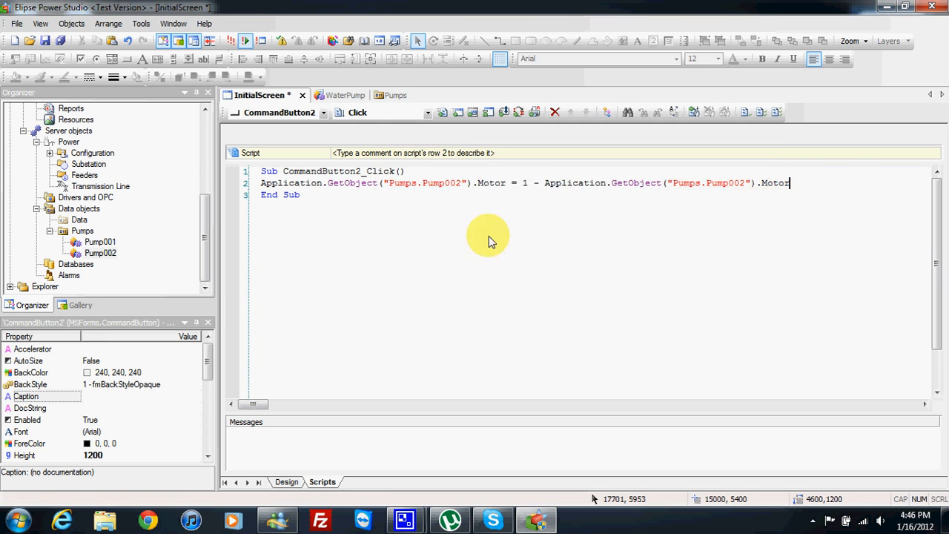
click(286, 482)
- Link the Caption property of the Pump001 column's button to Pumps.Pump001.Motor
double_click(380, 266)
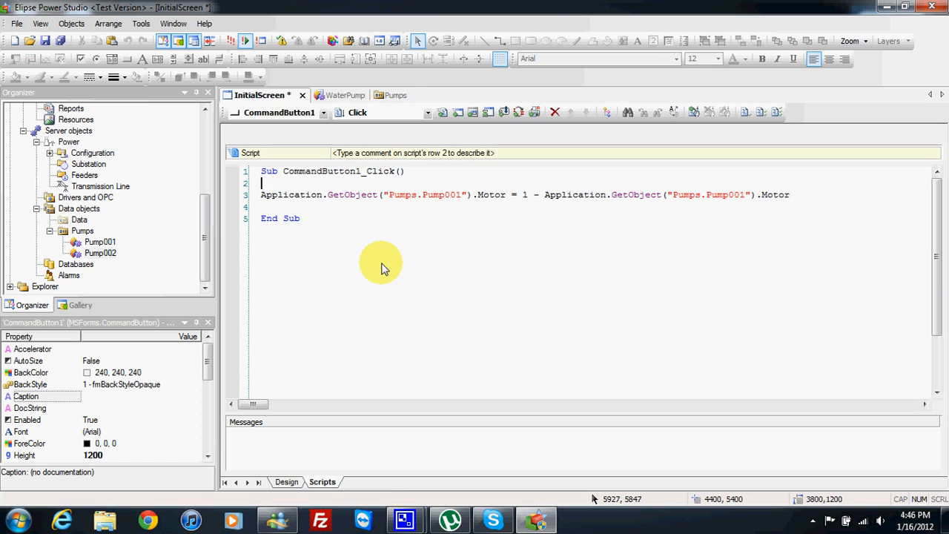
click(286, 482)
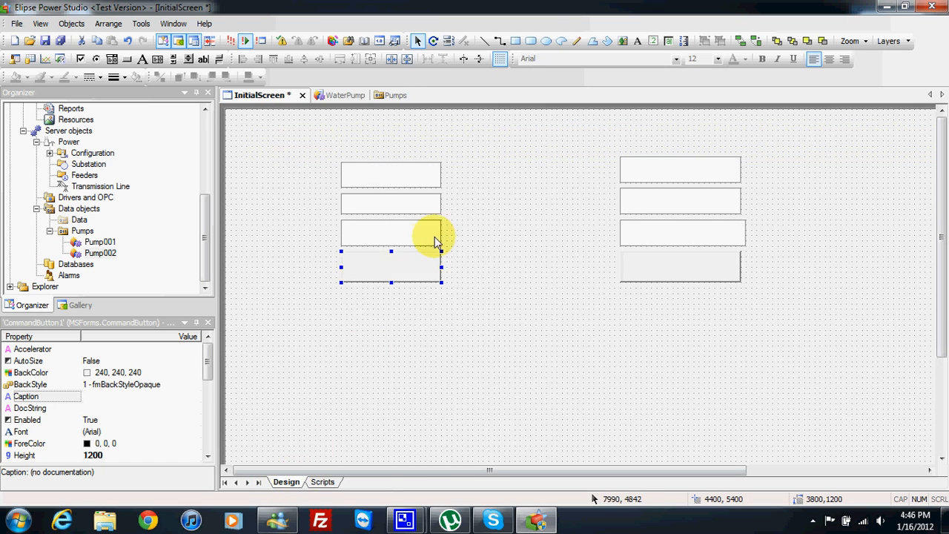
right_click(400, 265)
click(427, 496)
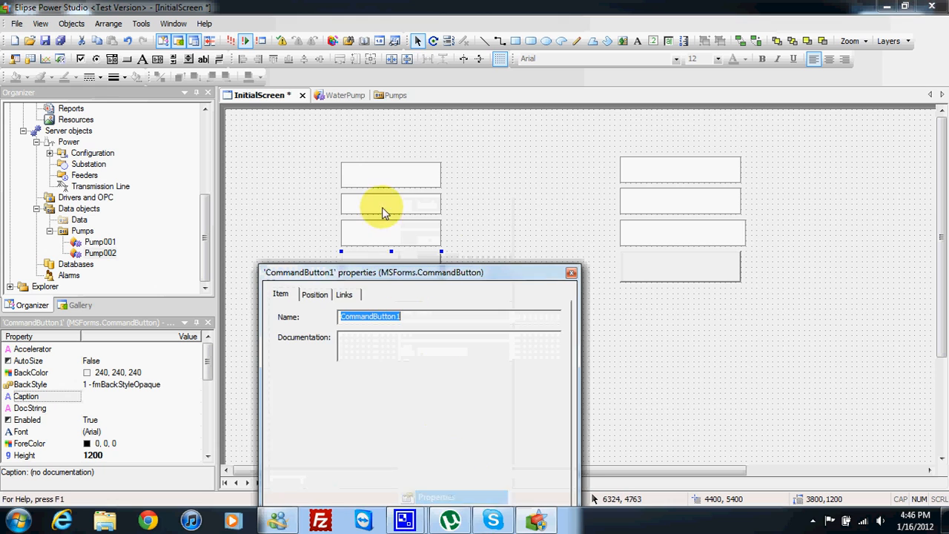
click(345, 293)
click(436, 377)
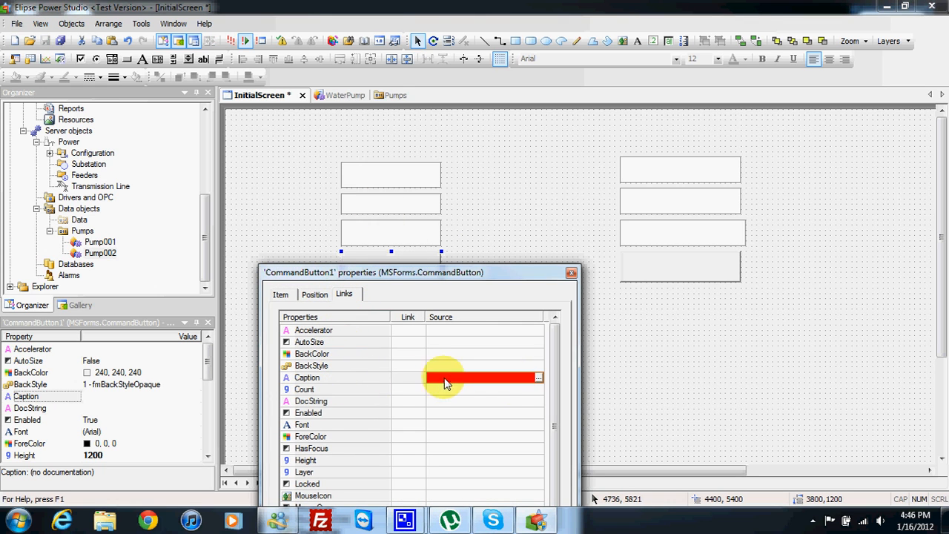
click(540, 380)
click(463, 239)
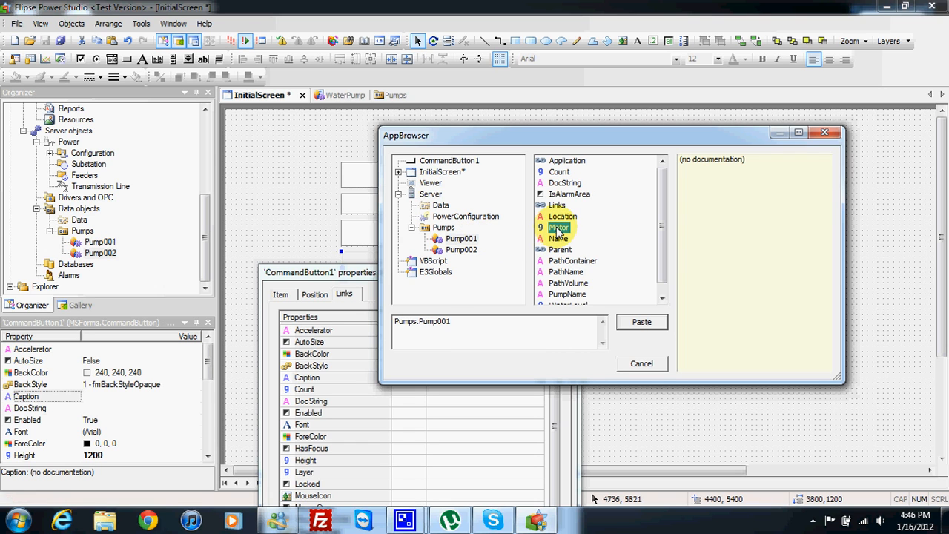
click(639, 326)
- Make the Caption link a digital connection with the ON value Stop and the OFF value Start
click(404, 378)
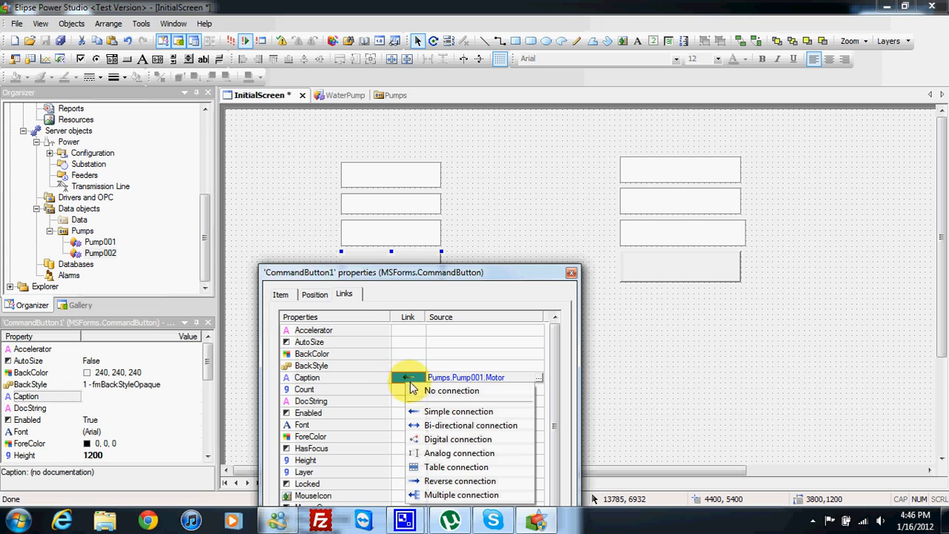
click(453, 439)
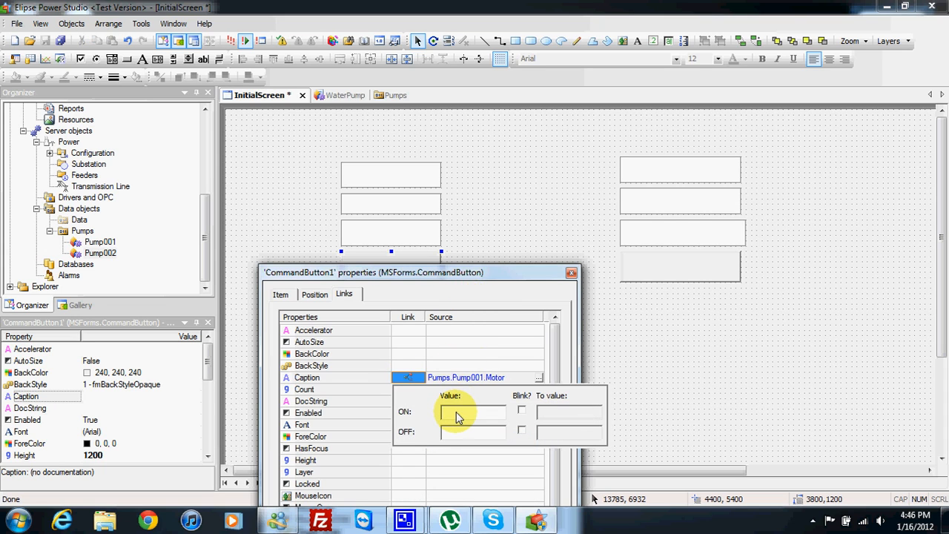
click(456, 411)
text(Stop)
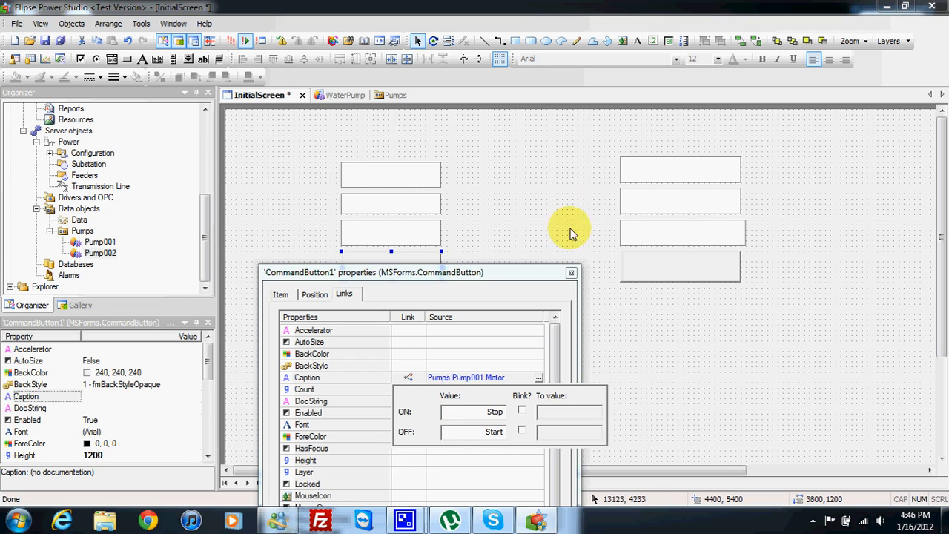
- Link the Caption property of the Pump002 column's button to Pumps.Pump002.Motor
click(571, 274)
click(625, 270)
right_click(636, 271)
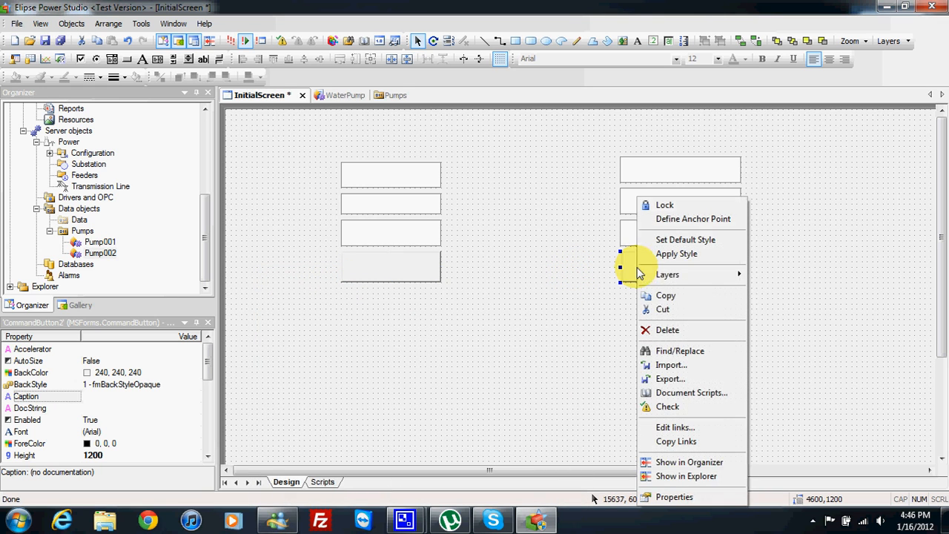
click(720, 494)
click(344, 295)
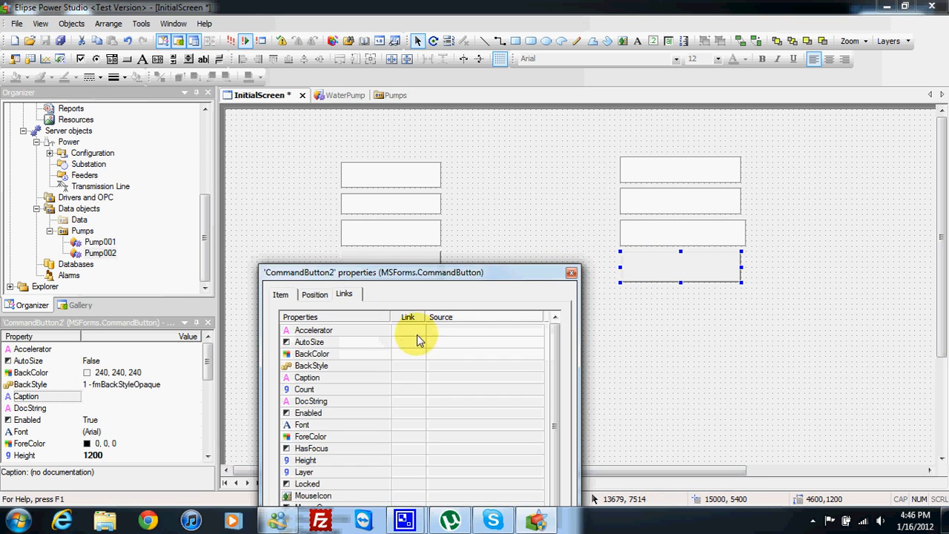
click(435, 379)
click(540, 378)
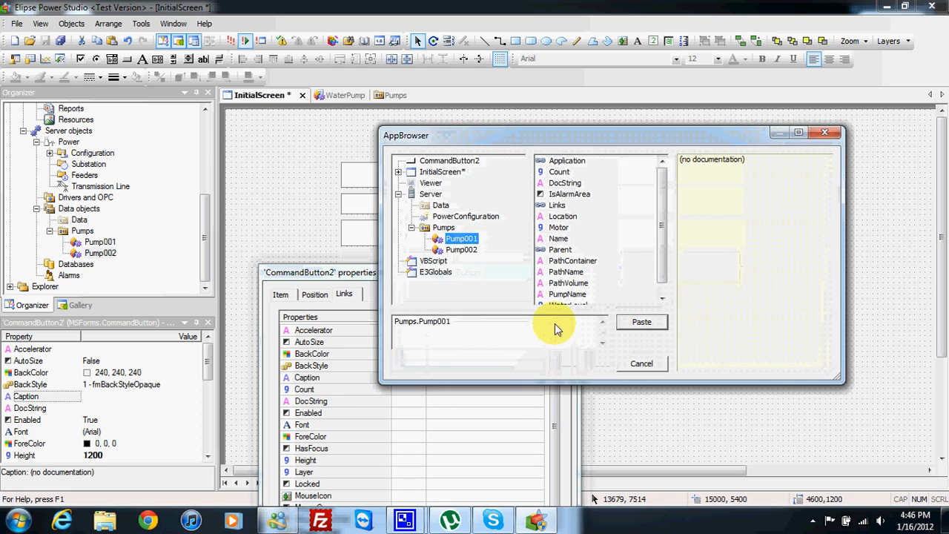
click(467, 252)
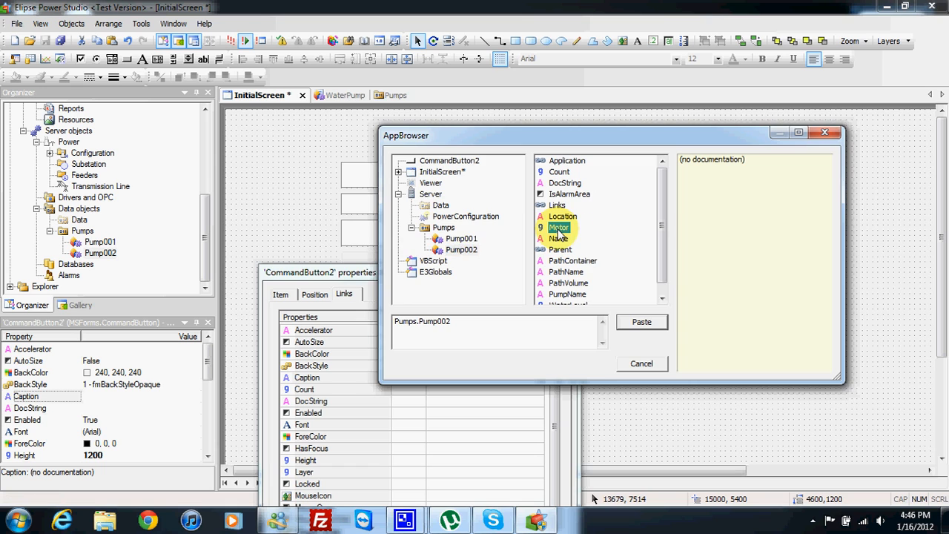
click(641, 322)
- Make the Pump002 button's Caption link a digital connection with the ON value Stop and the OFF value Start
click(406, 378)
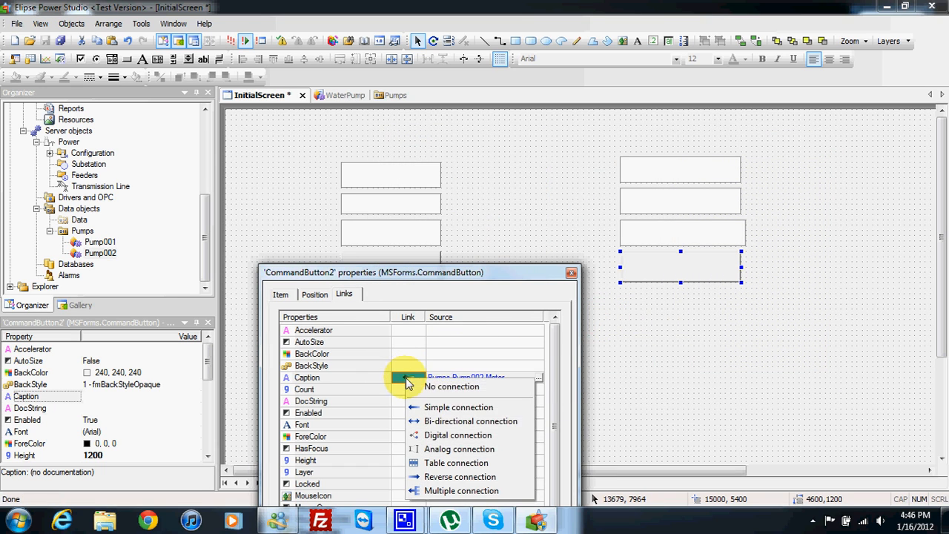
click(460, 435)
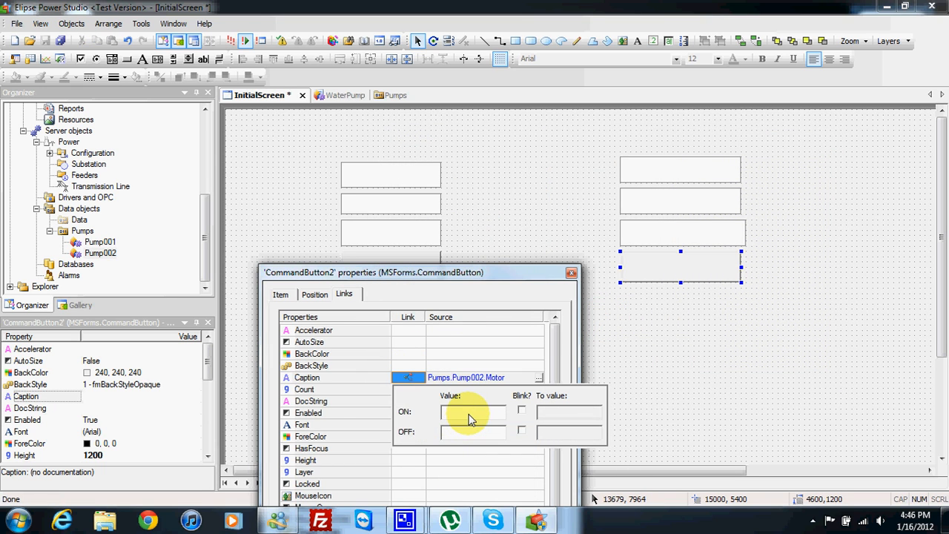
click(468, 413)
text(Start)
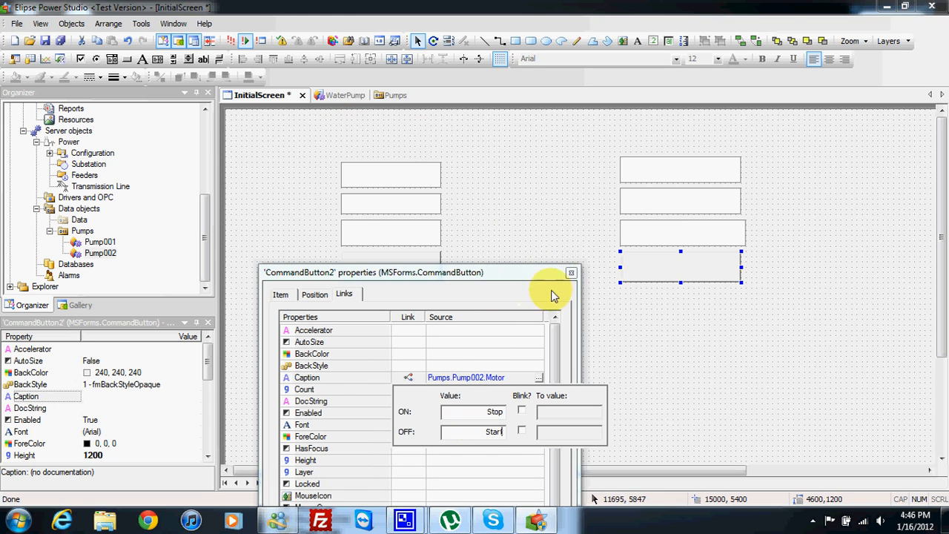
click(570, 273)
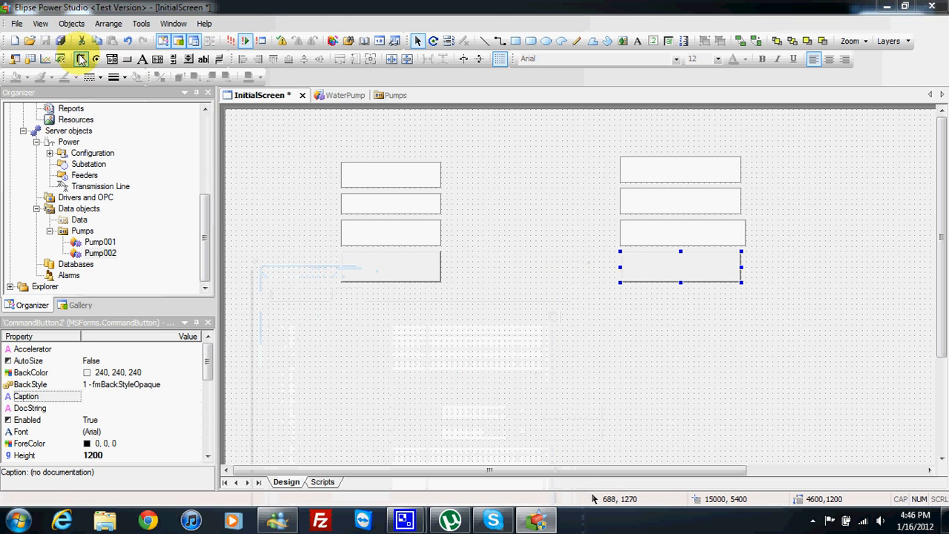
- Run the application, test the motor start/stop buttons of Pump001 and Pump002, and close the viewer
click(230, 42)
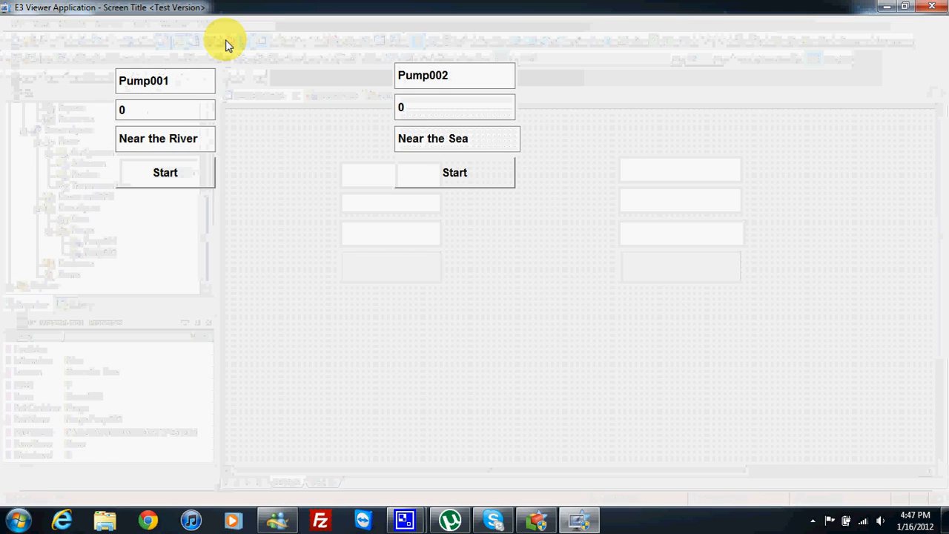
click(174, 180)
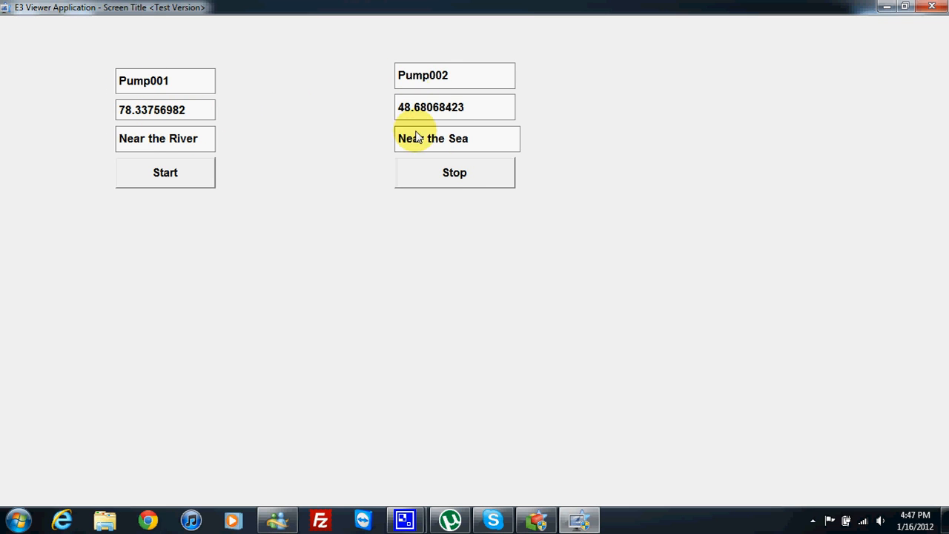
click(185, 173)
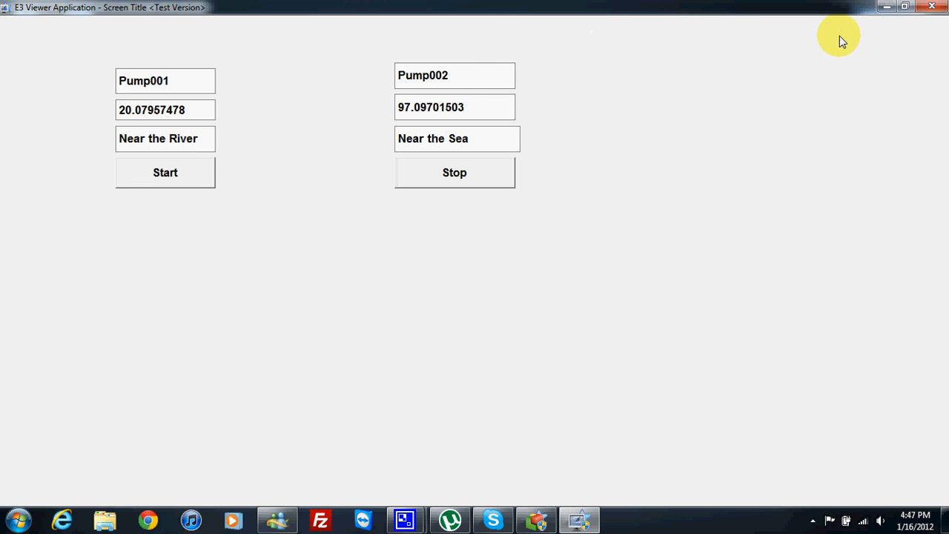
click(942, 9)
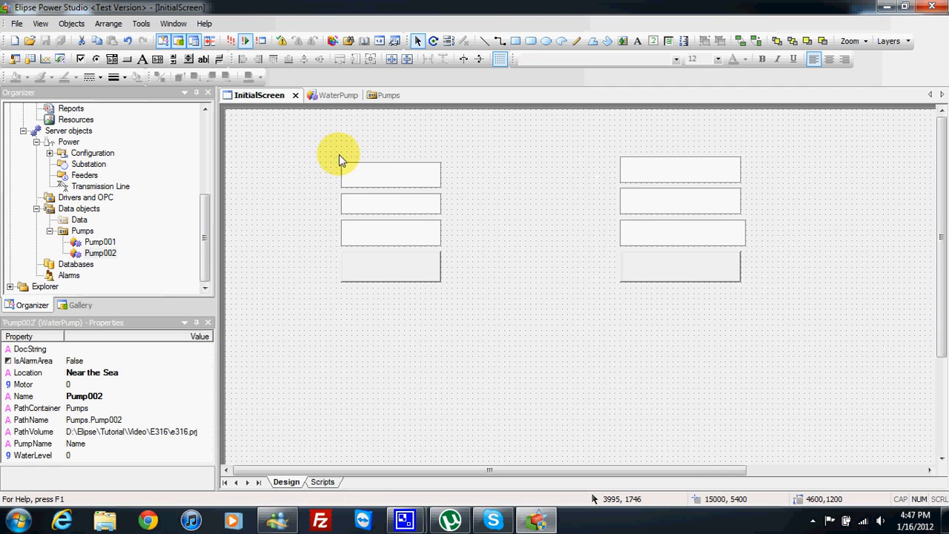
drag(205, 227, 206, 164)
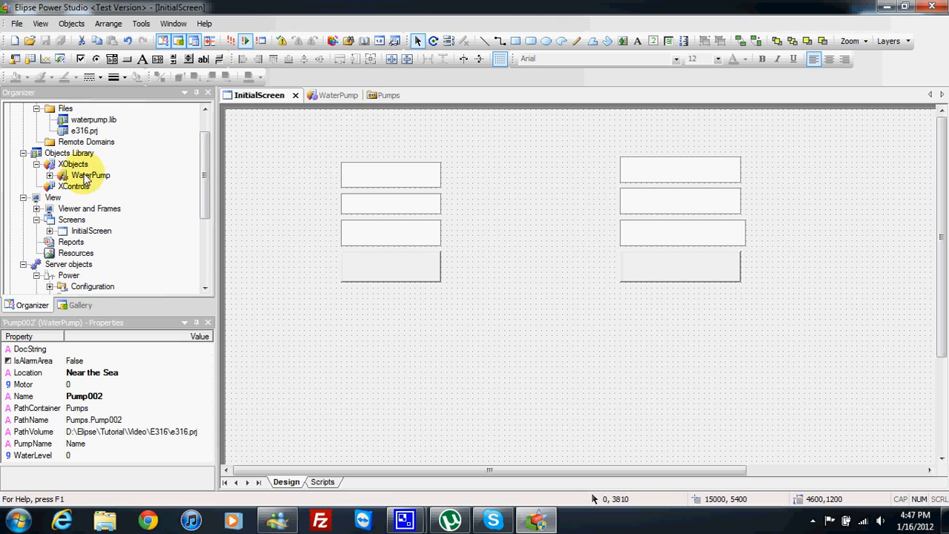
drag(206, 176, 206, 245)
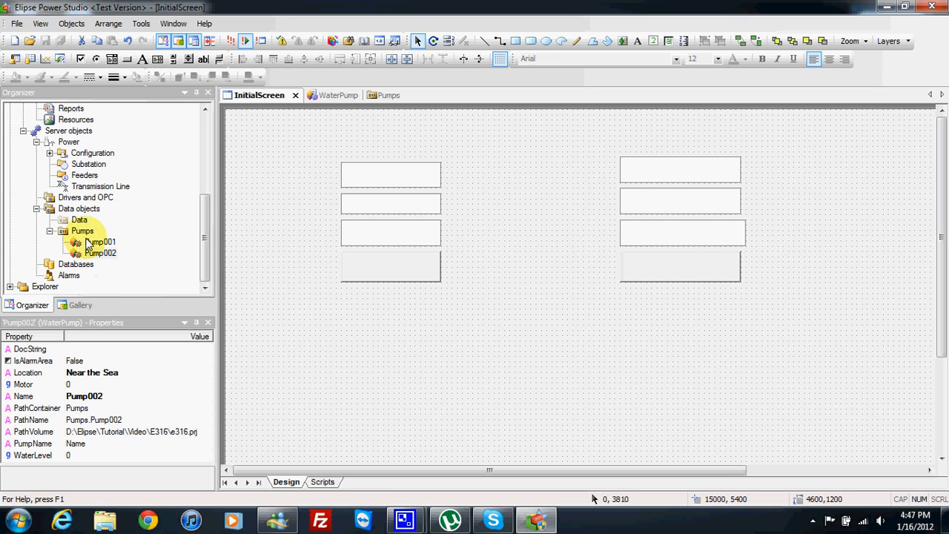
drag(200, 255, 202, 196)
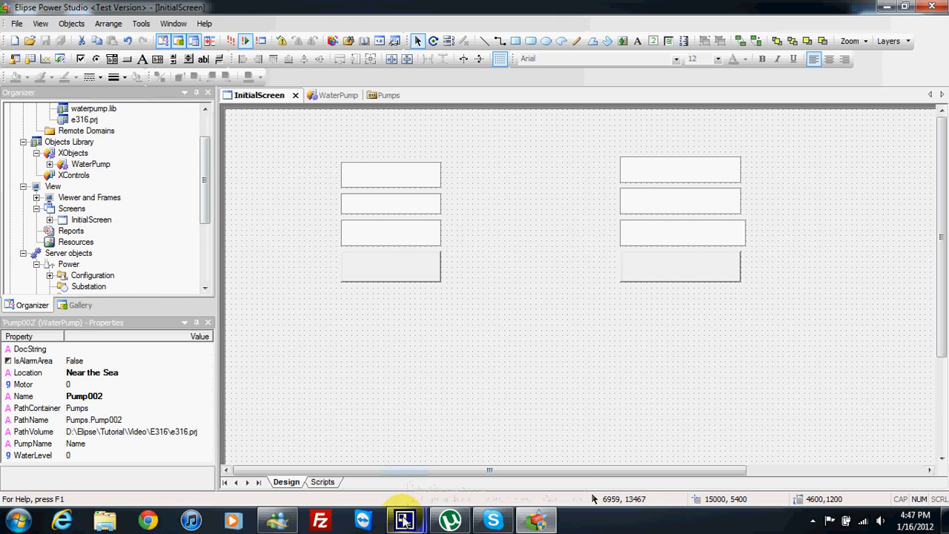
click(337, 441)
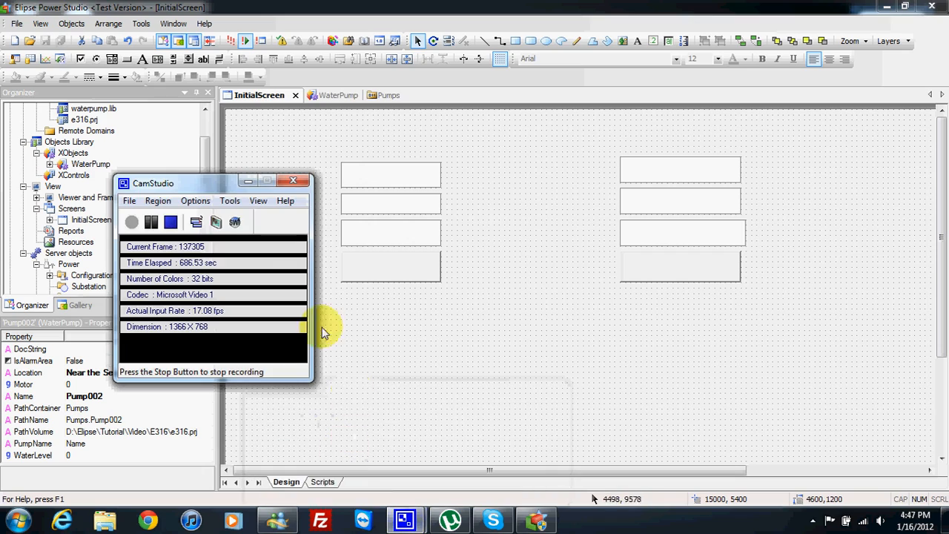